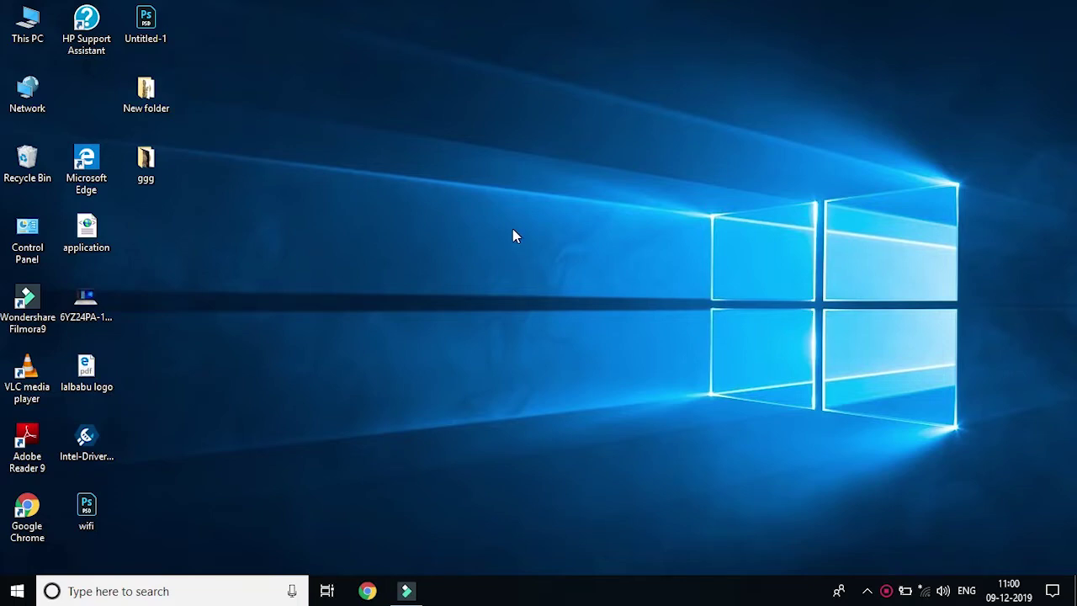
# - Launch Adobe Photoshop CC 2018 from the Start menu and begin a new document
pyautogui.click(17, 590)
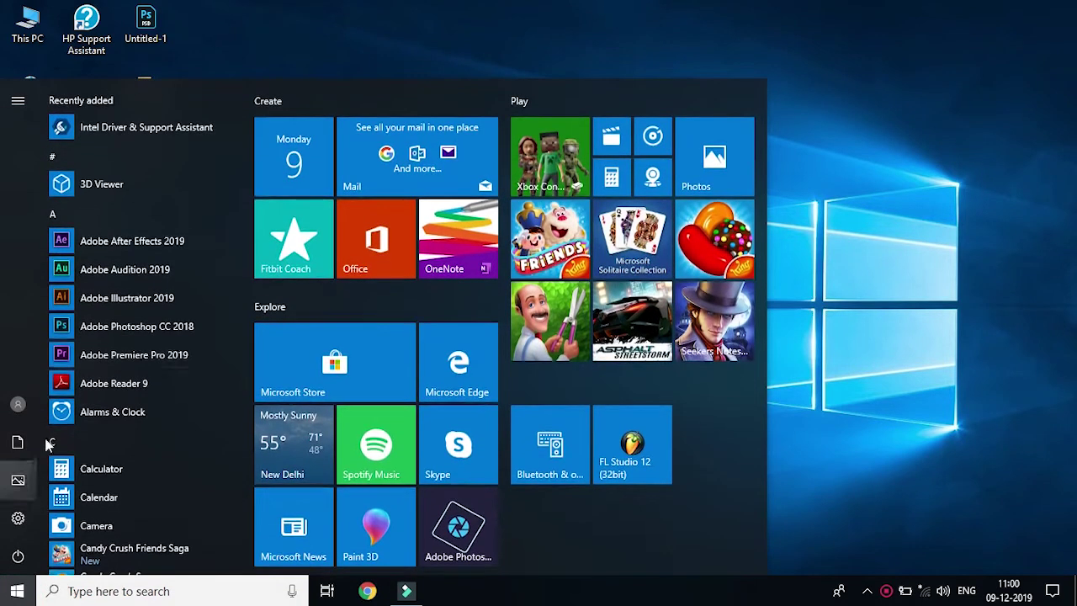
pyautogui.click(124, 328)
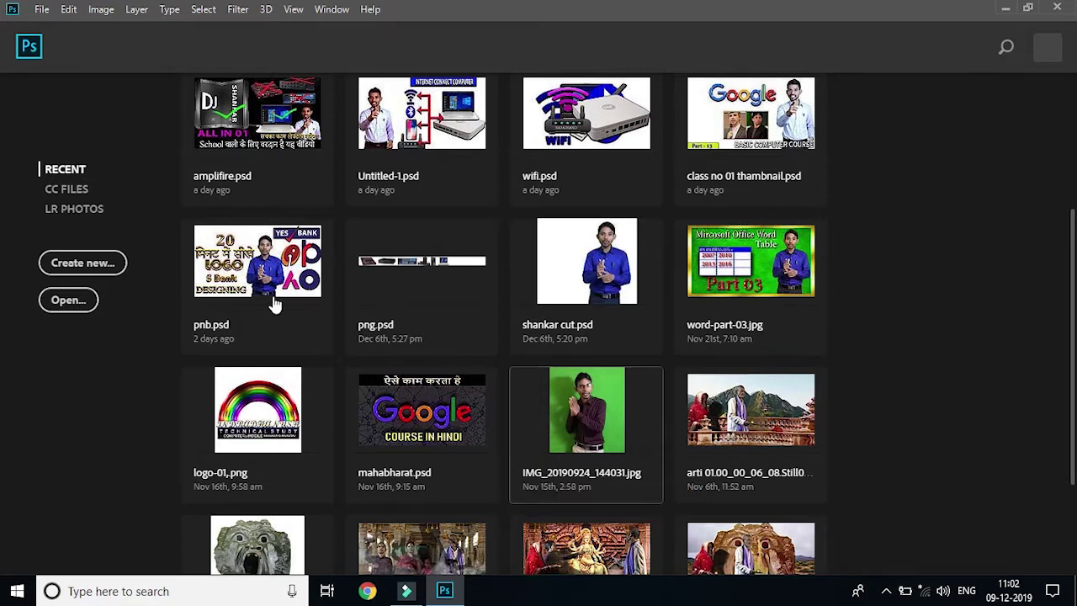
pyautogui.click(73, 266)
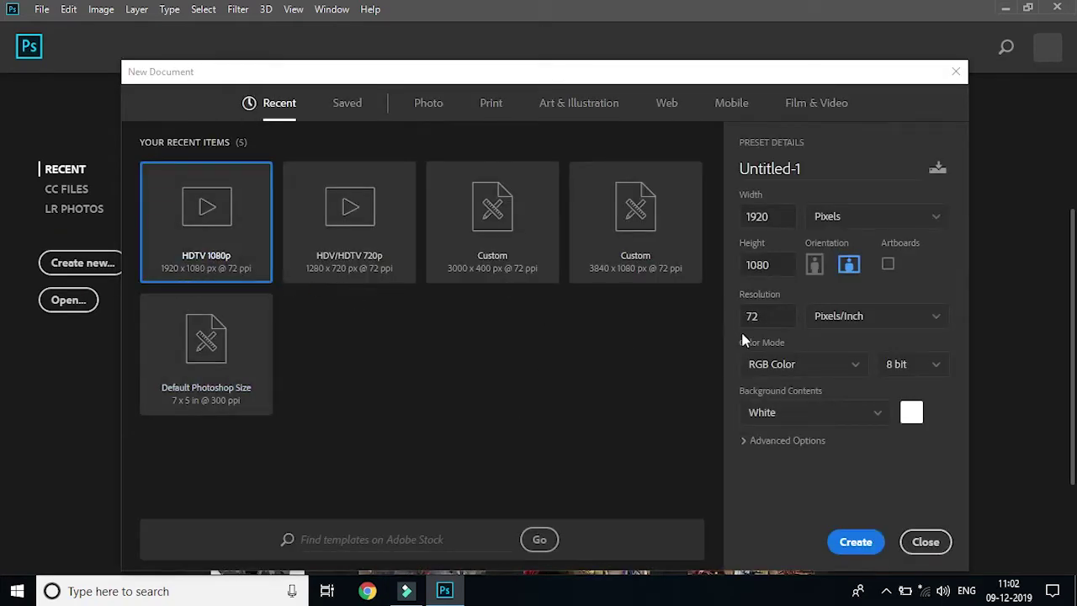
# - Create a 1080 x 1080 px, 72 ppi white document named 'saraswati logo'
pyautogui.doubleClick(779, 217)
pyautogui.write('10')
pyautogui.click(827, 168)
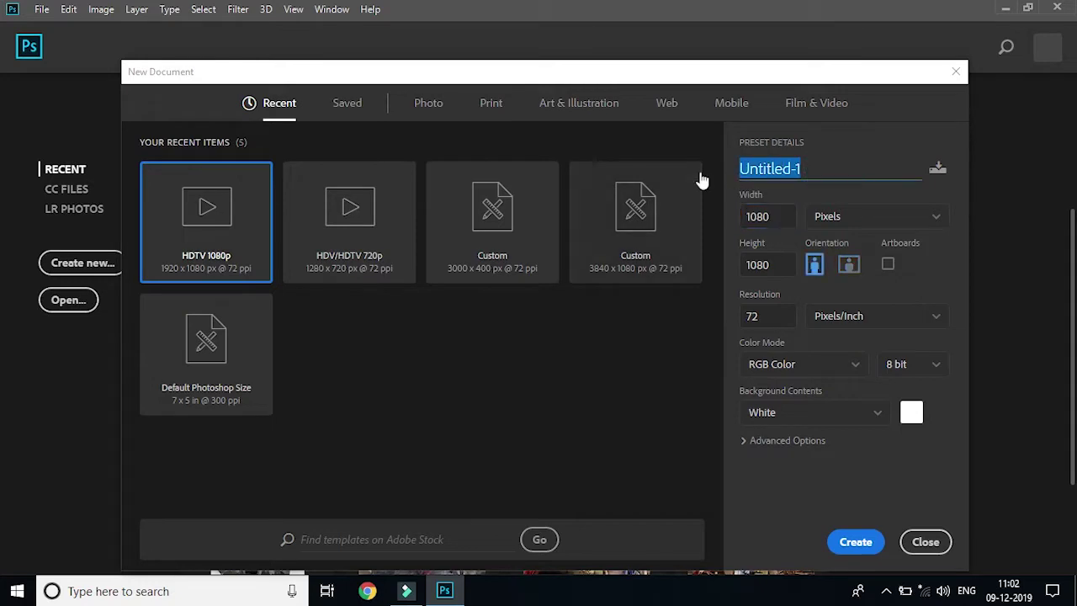
pyautogui.write('saraswati logo')
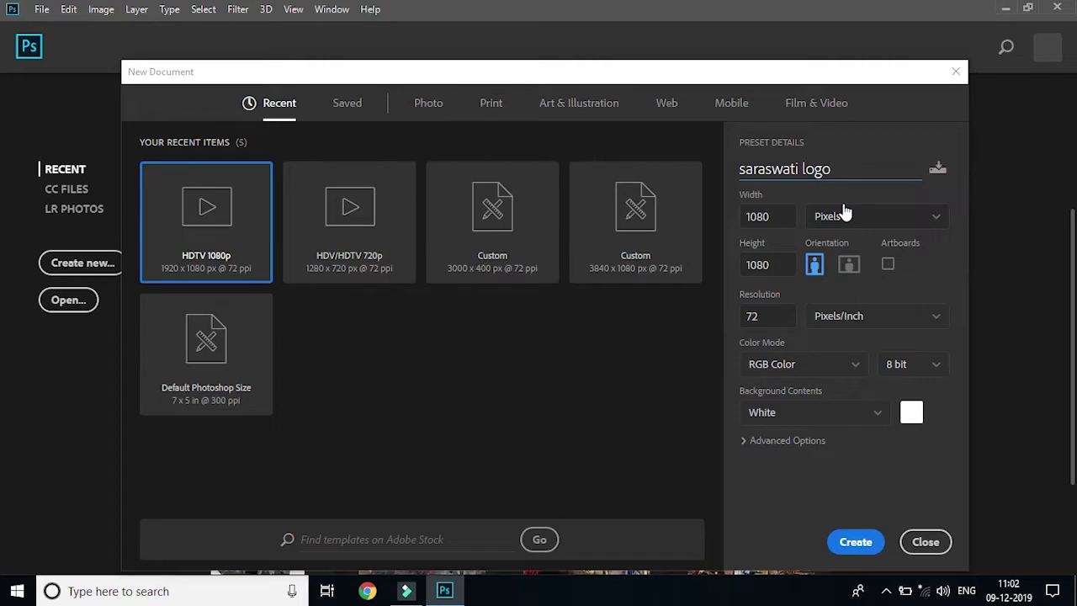
pyautogui.click(853, 543)
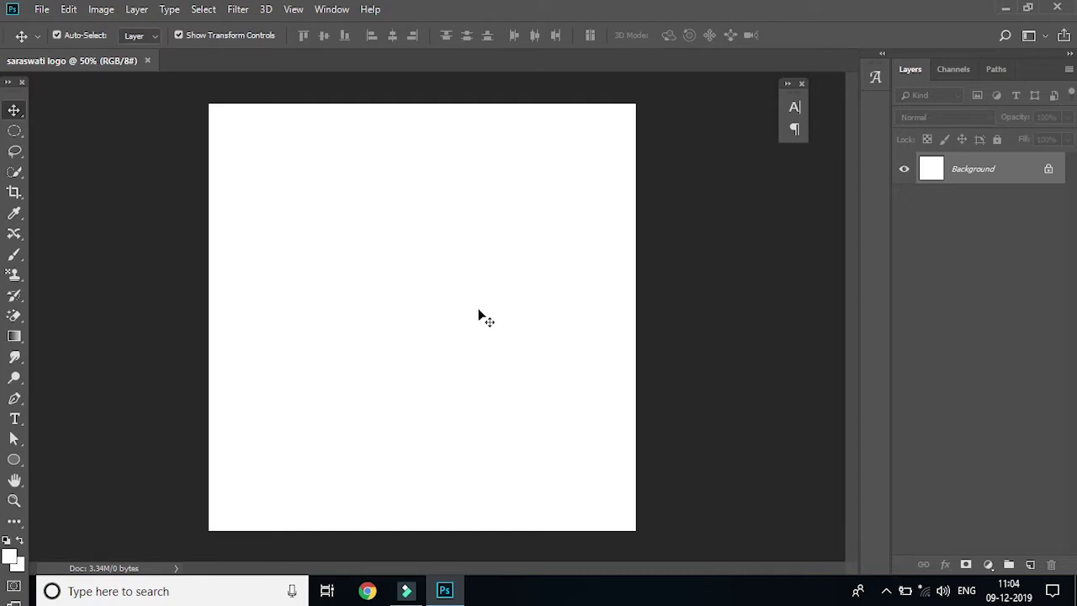
pyautogui.click(450, 593)
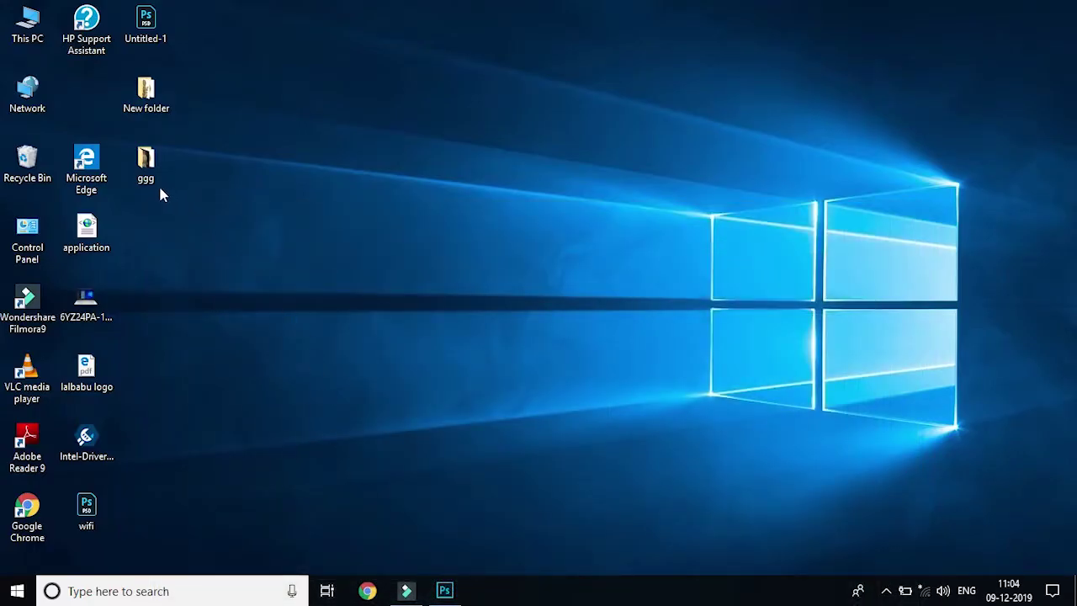
# - Open the ggg folder and drag the coin and monstrance images onto the logo canvas
pyautogui.doubleClick(147, 168)
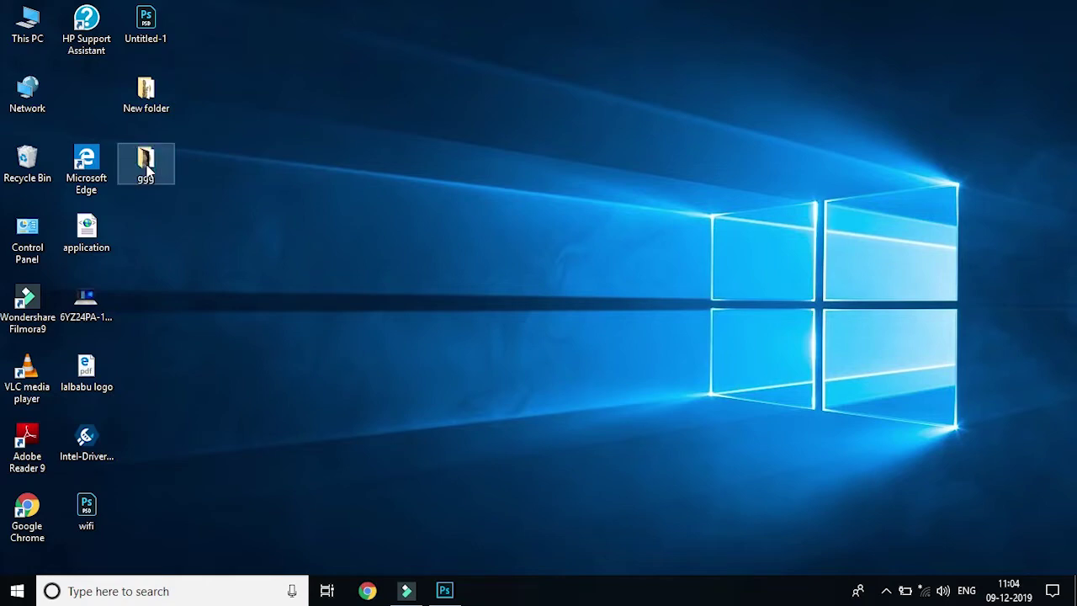
pyautogui.moveTo(828, 35); pyautogui.dragTo(698, 62)
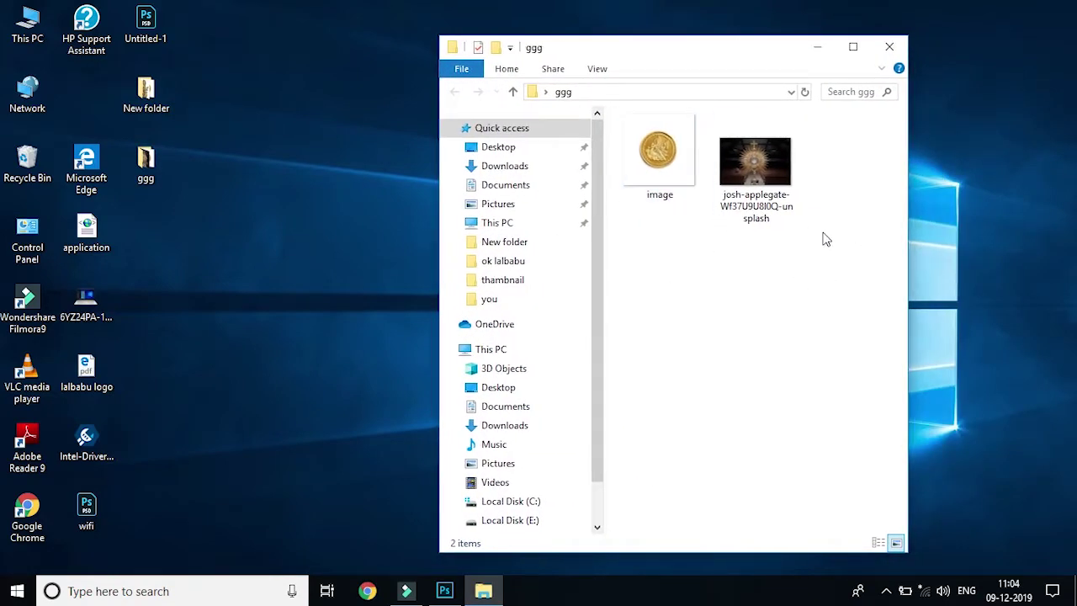
pyautogui.moveTo(818, 264); pyautogui.dragTo(633, 149)
pyautogui.click(633, 149)
pyautogui.moveTo(860, 274)
pyautogui.mouseDown()
pyautogui.moveTo(693, 149)
pyautogui.moveTo(665, 143)
pyautogui.moveTo(443, 601)
pyautogui.mouseUp()
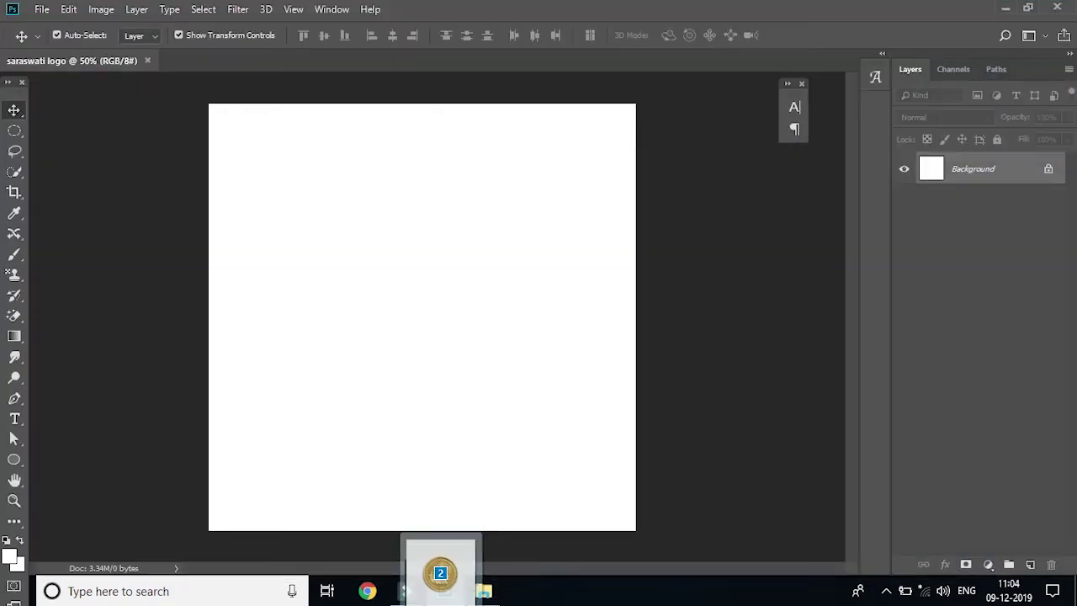
pyautogui.moveTo(443, 601); pyautogui.dragTo(360, 344)
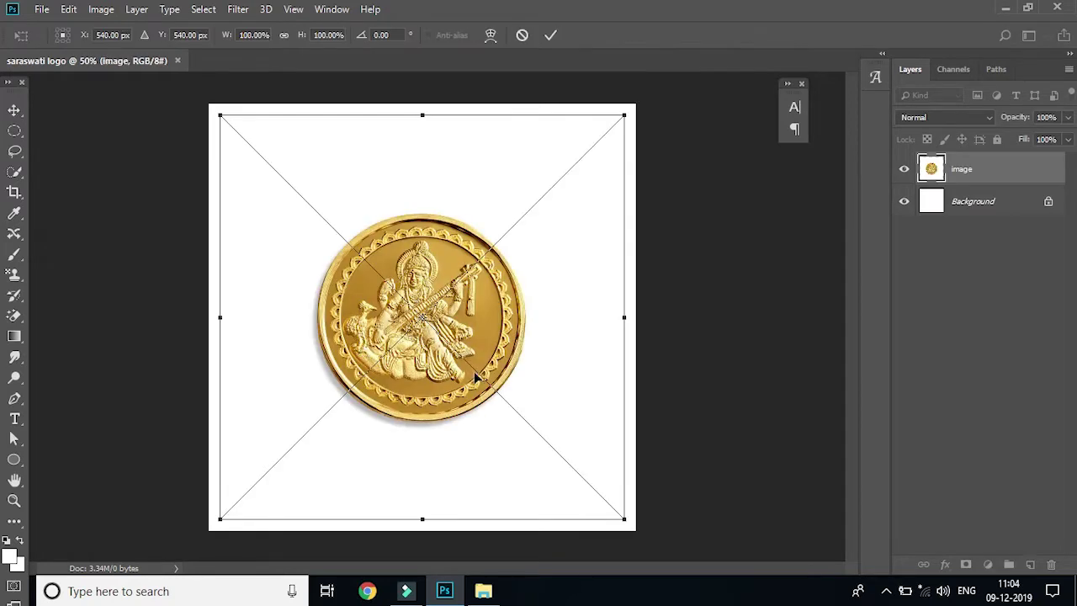
# - Enlarge the gold coin to about 140% and move it up-left; shift the monstrance photo up-left
pyautogui.moveTo(458, 333); pyautogui.dragTo(360, 250)
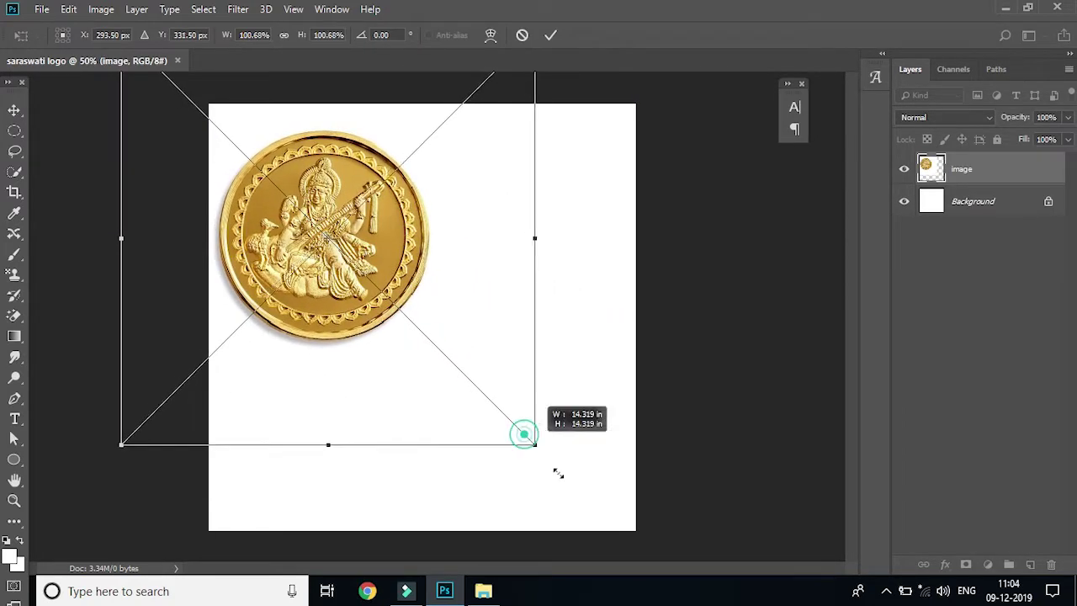
pyautogui.moveTo(523, 431); pyautogui.dragTo(688, 589)
pyautogui.press('Return')
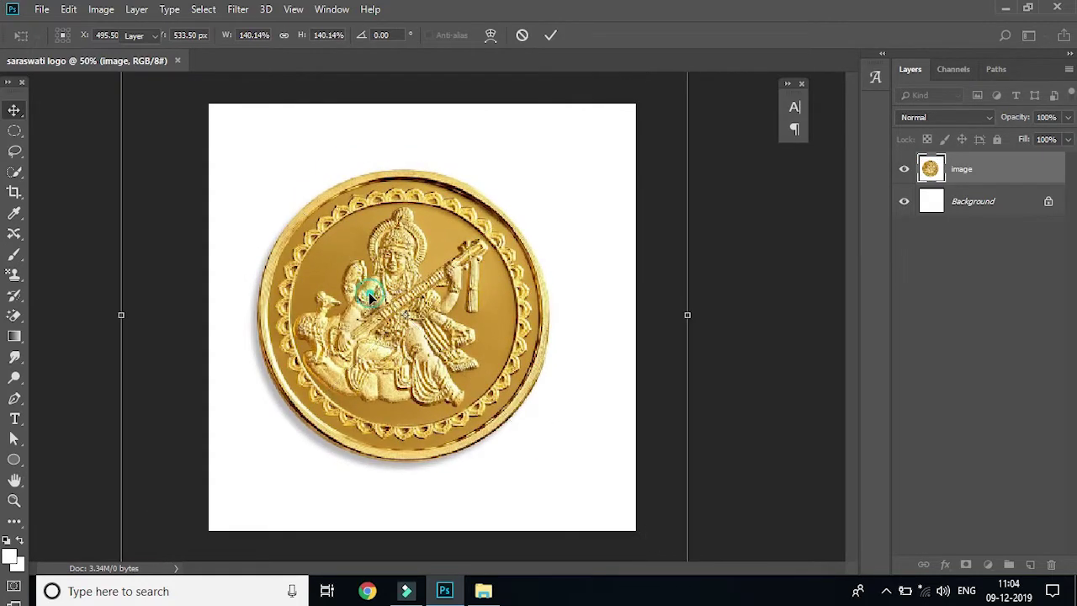
pyautogui.moveTo(454, 339)
pyautogui.mouseDown()
pyautogui.moveTo(368, 239)
pyautogui.moveTo(380, 284)
pyautogui.mouseUp()
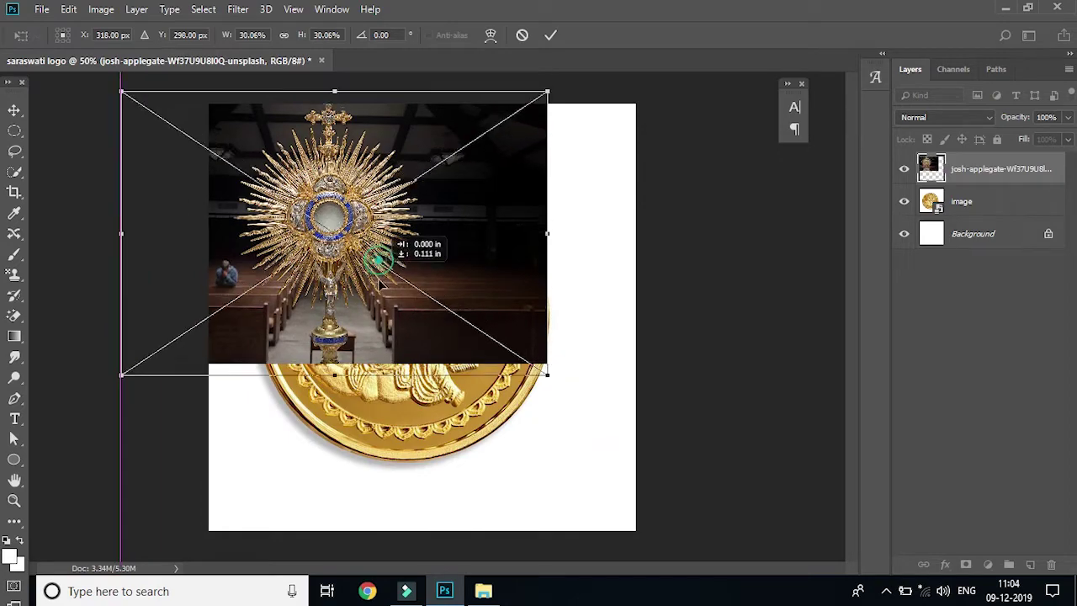
# - Scale the monstrance photo to about 57% to fill the canvas, then fully lock the 'image' layer
pyautogui.moveTo(548, 378); pyautogui.dragTo(708, 604)
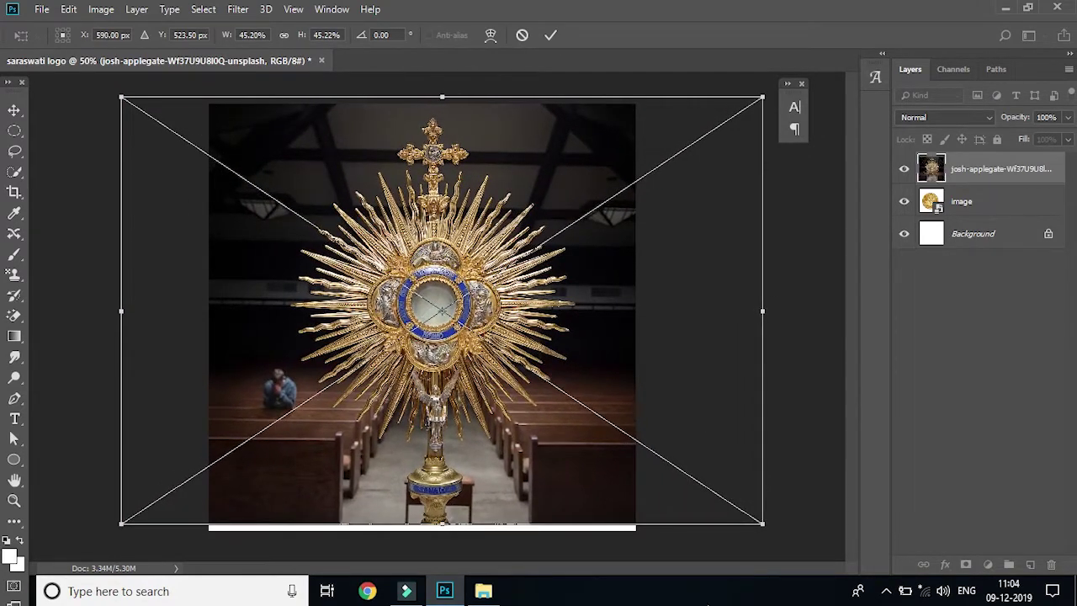
pyautogui.moveTo(758, 523); pyautogui.dragTo(850, 581)
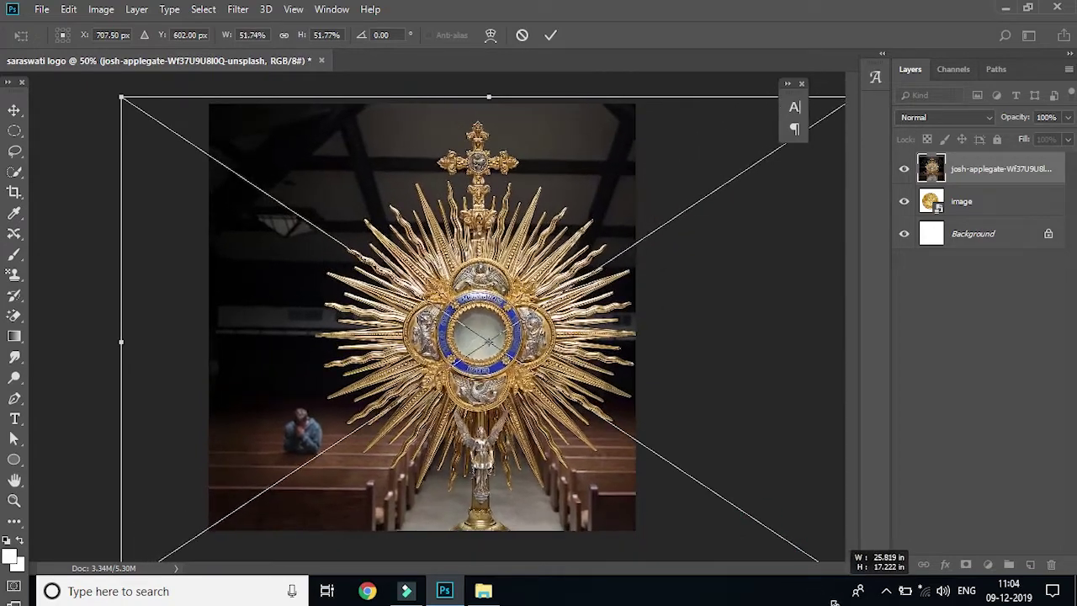
pyautogui.moveTo(551, 367)
pyautogui.mouseDown()
pyautogui.moveTo(451, 310)
pyautogui.moveTo(444, 341)
pyautogui.mouseUp()
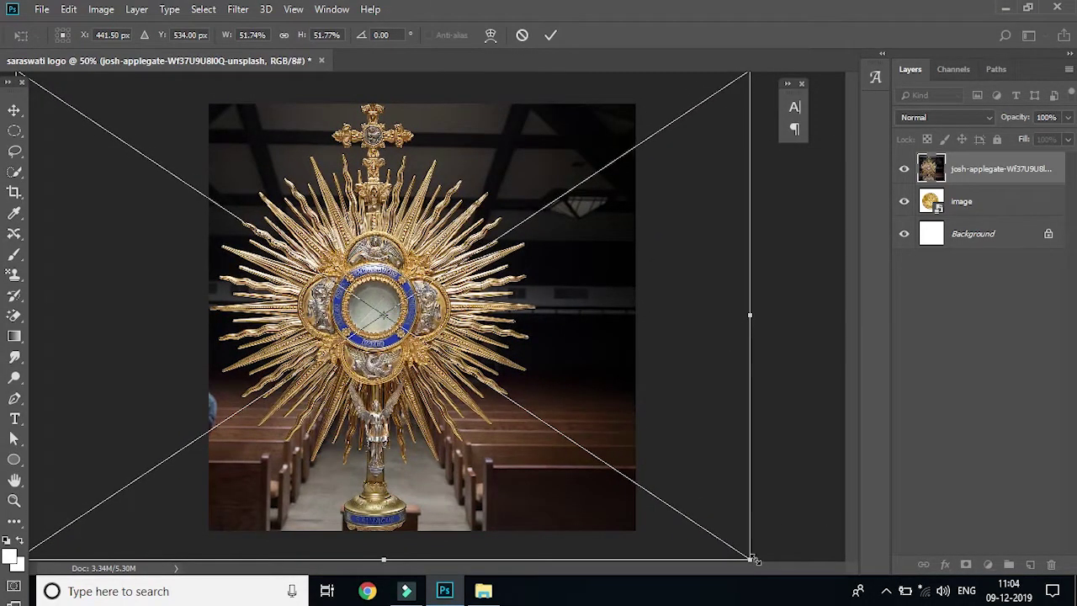
pyautogui.moveTo(754, 558); pyautogui.dragTo(827, 604)
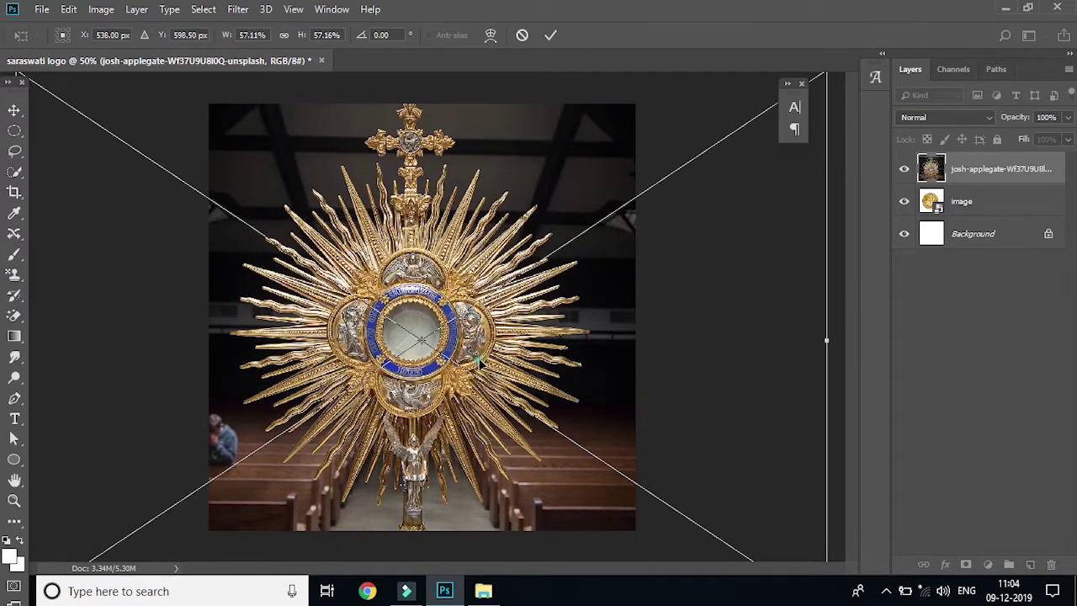
pyautogui.moveTo(477, 360); pyautogui.dragTo(478, 355)
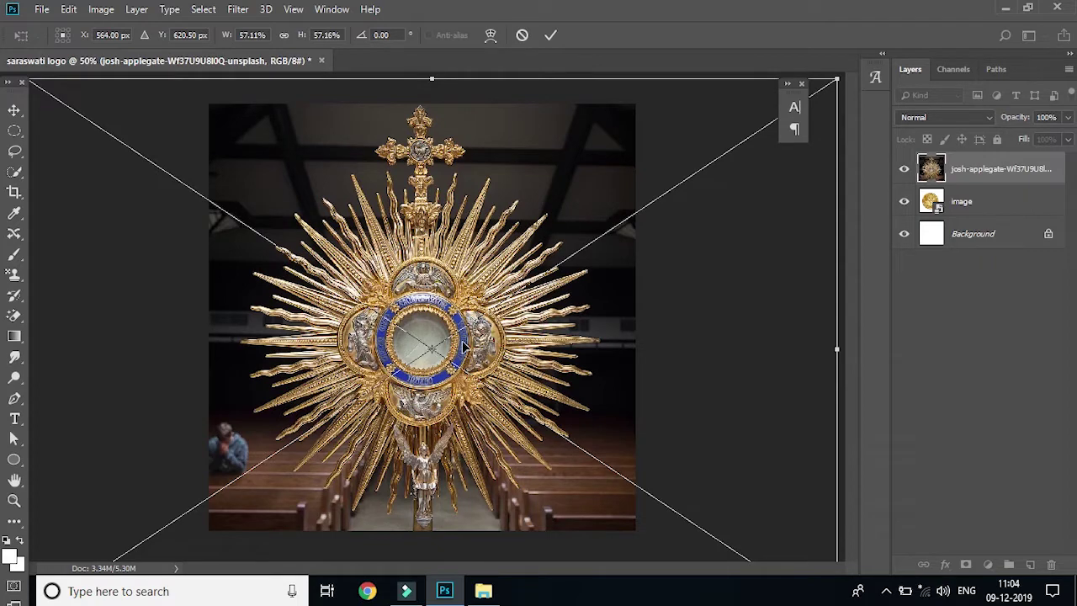
pyautogui.press('Return')
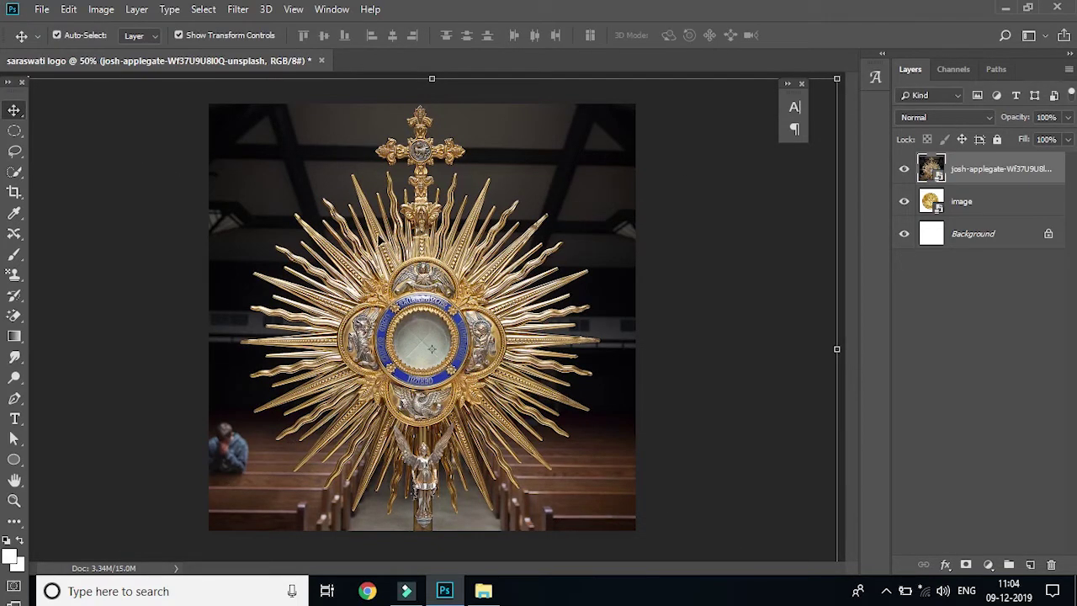
pyautogui.click(967, 202)
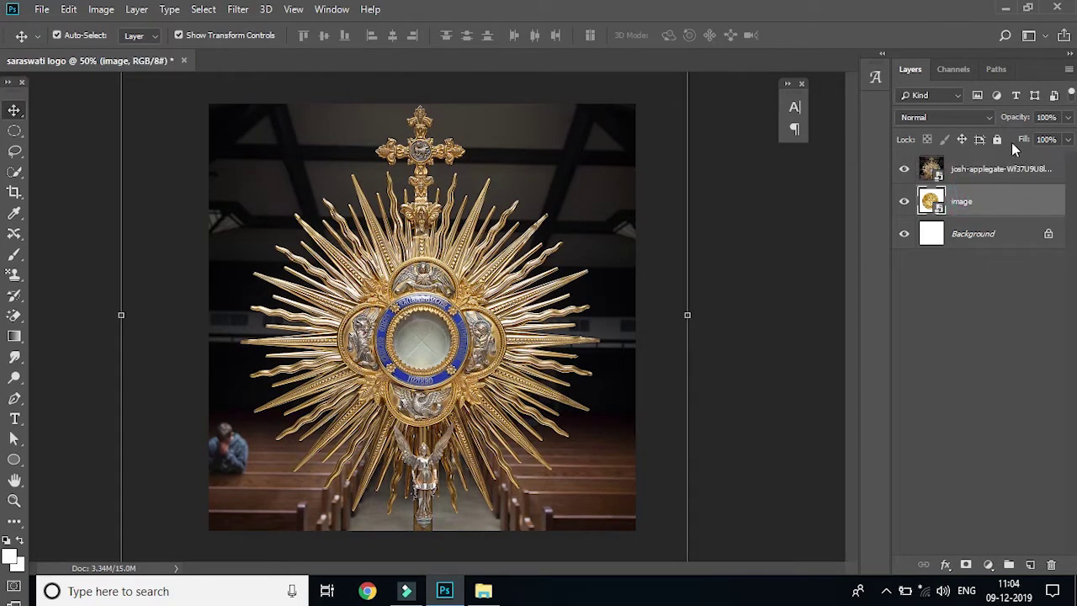
pyautogui.click(998, 140)
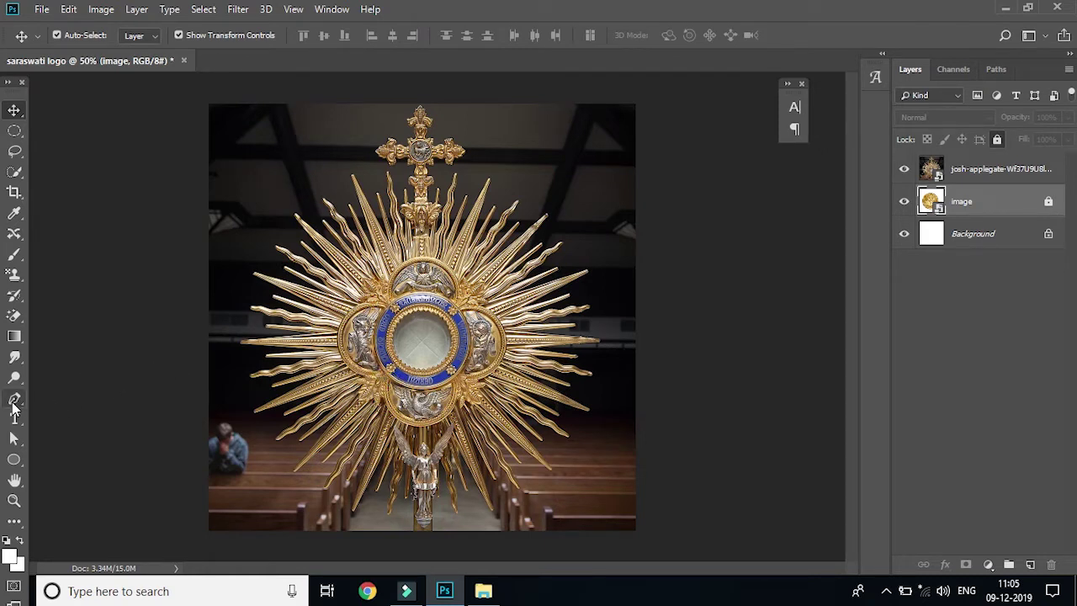
# - Use the Pen tool in Path mode, zoom in, and anchor at the left ray tip
pyautogui.click(14, 402)
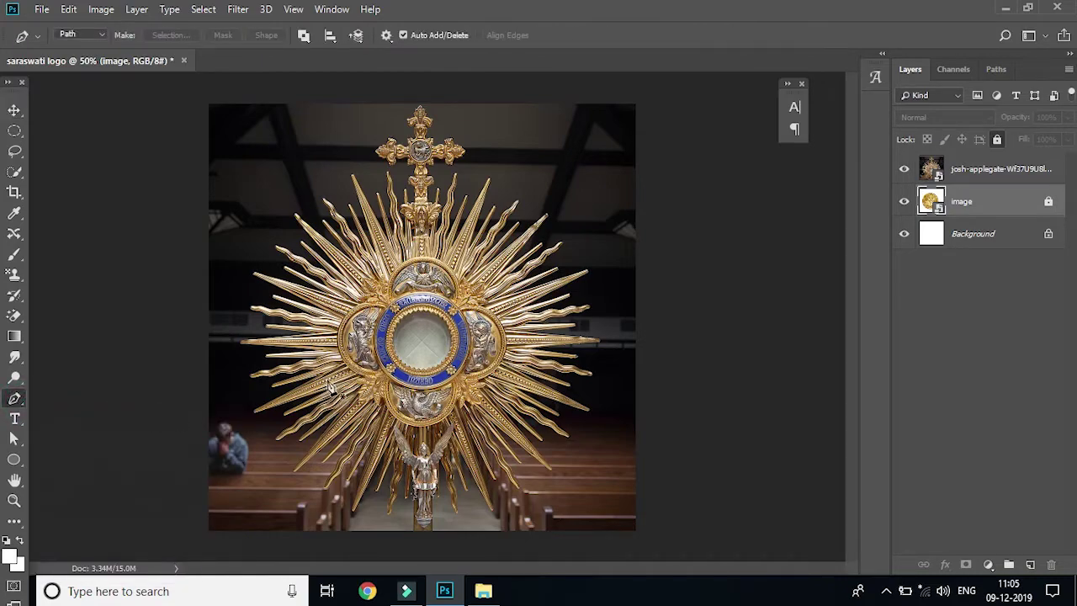
pyautogui.hotkey('ctrl', '+')
pyautogui.scroll(3, 370, 363)
pyautogui.scroll(1, 371, 364)
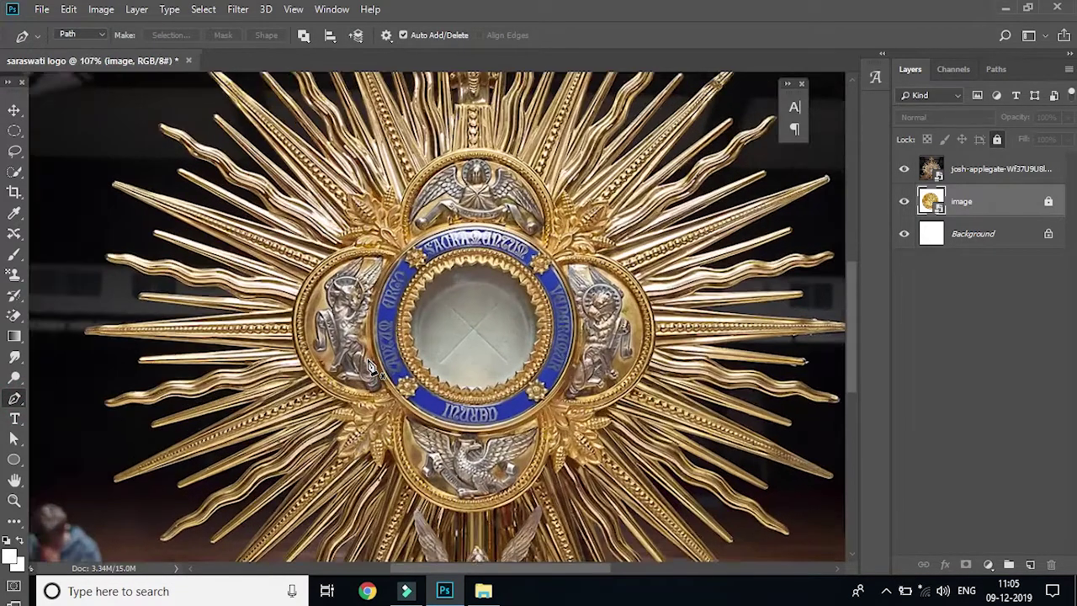
pyautogui.scroll(1, 370, 364)
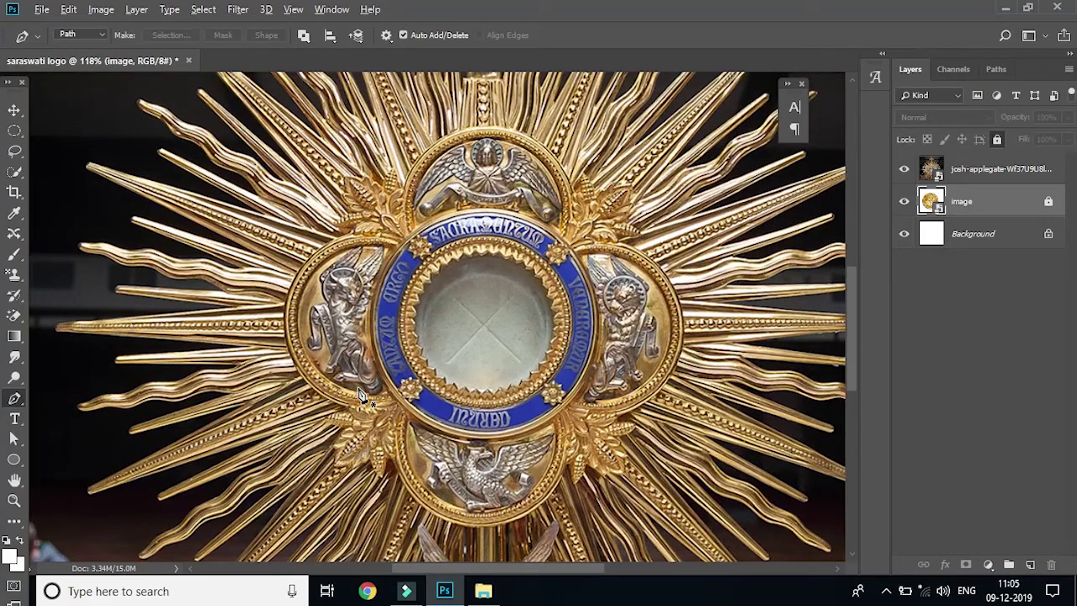
pyautogui.scroll(-1, 362, 394)
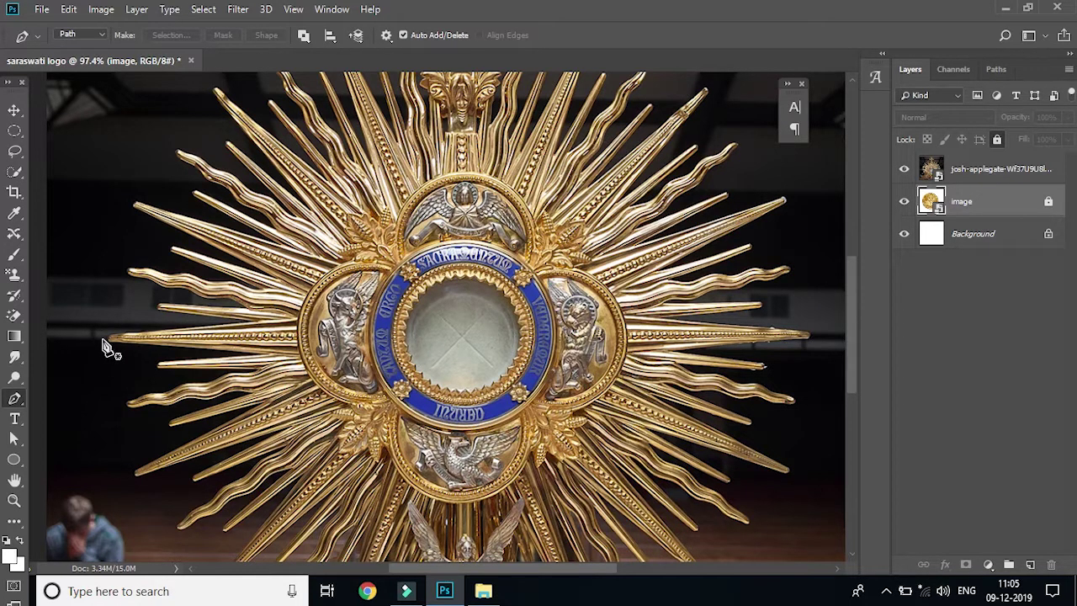
pyautogui.click(101, 339)
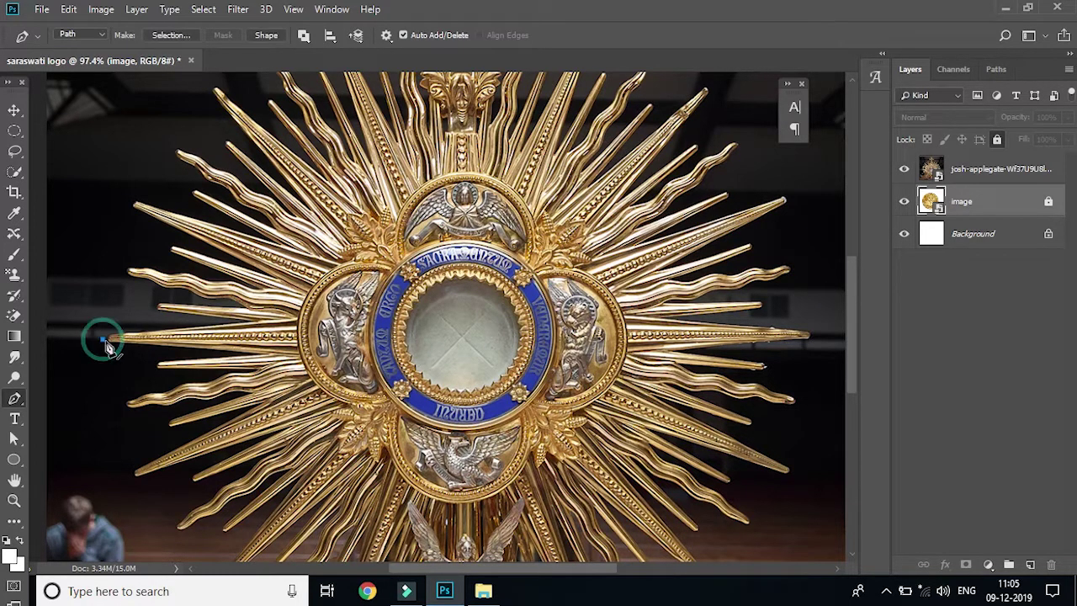
# - Trace the long horizontal right ray with anchors, zoomed in to 306% on its tip
pyautogui.click(810, 336)
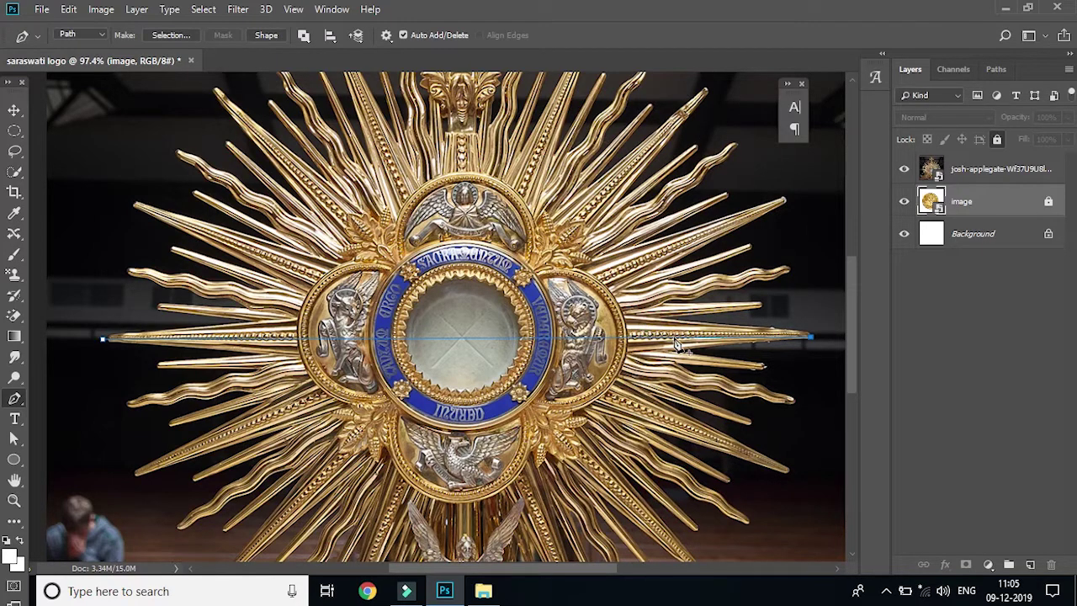
pyautogui.scroll(1, 707, 324)
pyautogui.scroll(2, 707, 324)
pyautogui.scroll(2, 709, 328)
pyautogui.scroll(2, 710, 328)
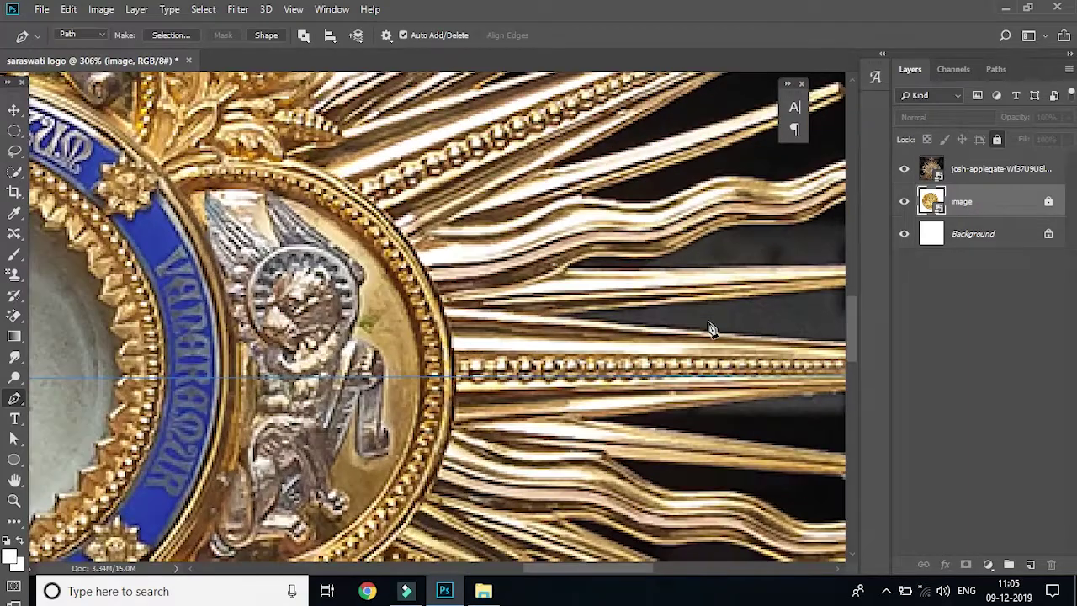
pyautogui.hscroll(5, 723, 354)
pyautogui.hscroll(3, 733, 360)
pyautogui.hscroll(2, 766, 362)
pyautogui.click(744, 358)
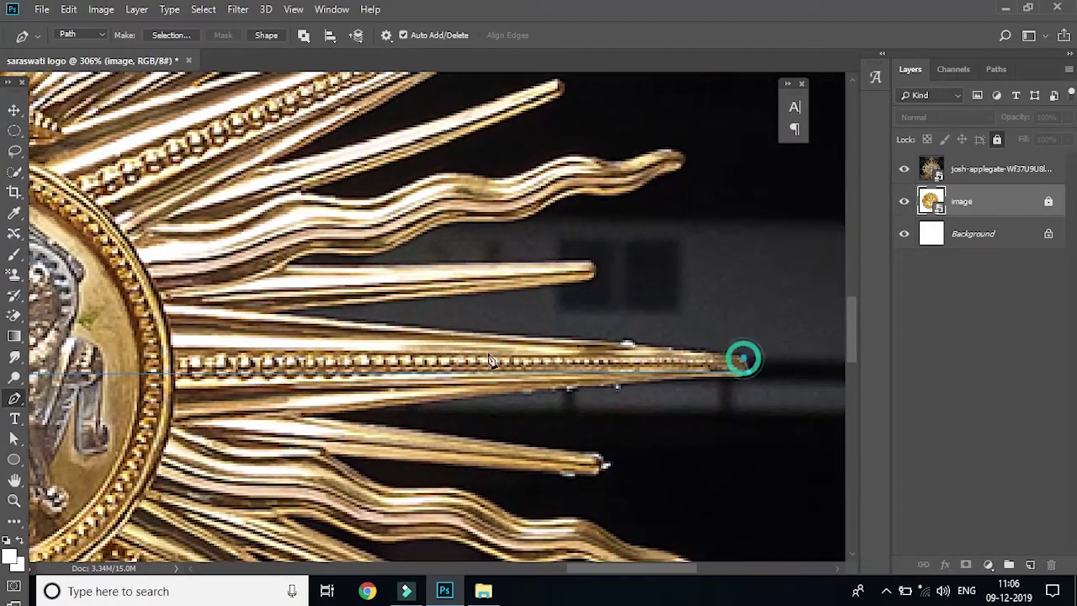
pyautogui.click(238, 310)
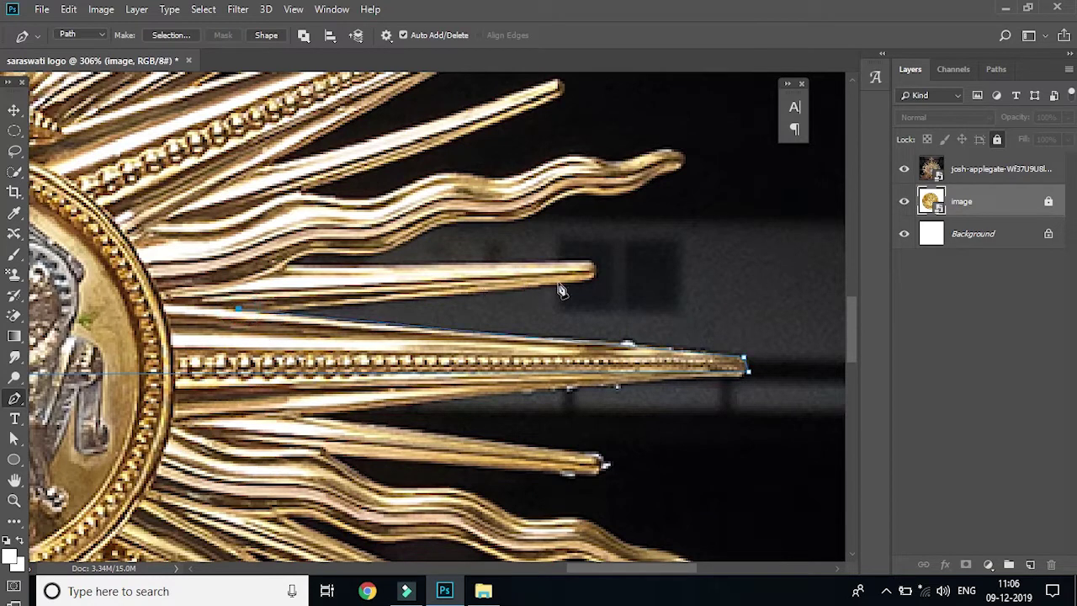
pyautogui.click(591, 278)
# - Outline the wavy ray above it along its lower edge, around its tip, and back
pyautogui.click(281, 268)
pyautogui.click(360, 253)
pyautogui.click(437, 223)
pyautogui.click(509, 224)
pyautogui.click(577, 192)
pyautogui.click(642, 182)
pyautogui.click(680, 165)
pyautogui.click(651, 151)
pyautogui.click(597, 156)
pyautogui.click(510, 178)
pyautogui.click(418, 184)
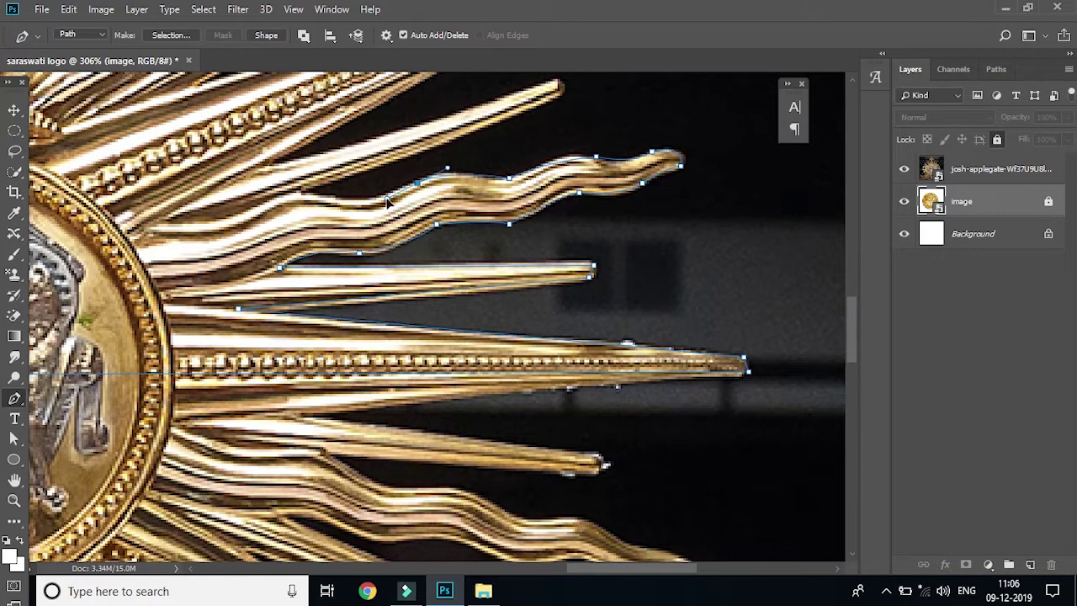
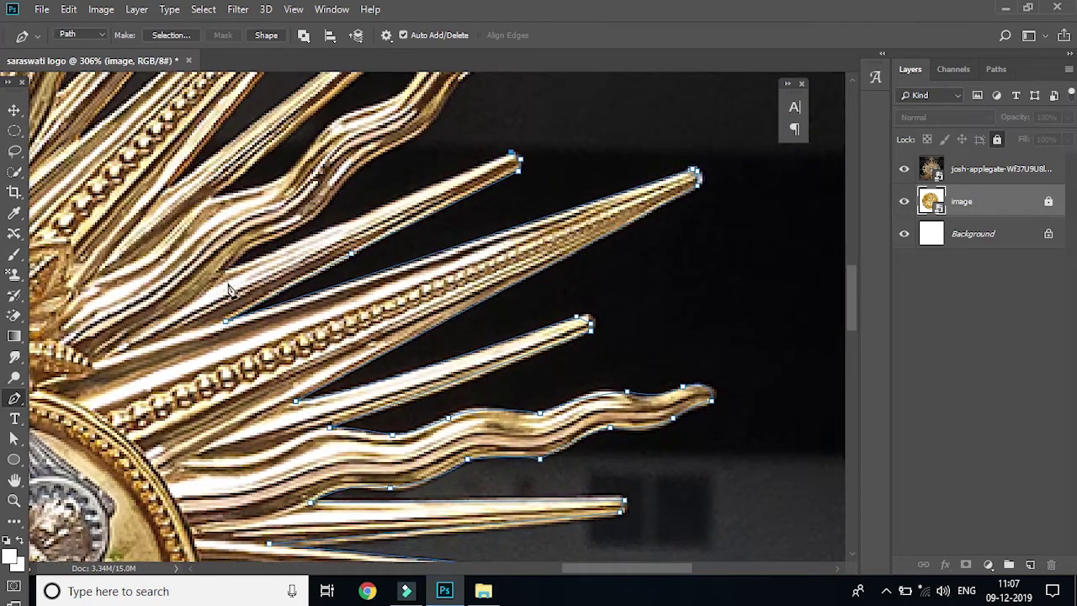
# - Outline the middle ray's tip and start up the wavy ray's lower edge
pyautogui.scroll(1, 291, 266)
pyautogui.click(325, 242)
pyautogui.scroll(2, 335, 220)
pyautogui.click(415, 250)
pyautogui.scroll(1, 420, 252)
pyautogui.scroll(1, 446, 252)
# - Carry the path around the wavy ray's tip and back down its upper edge
pyautogui.click(548, 206)
pyautogui.click(497, 231)
pyautogui.moveTo(428, 261)
pyautogui.mouseDown()
pyautogui.moveTo(428, 278)
pyautogui.moveTo(589, 206)
pyautogui.mouseUp()
pyautogui.click(536, 242)
pyautogui.click(470, 281)
pyautogui.click(410, 323)
pyautogui.click(372, 333)
# - Add anchors outlining the upper spikes
pyautogui.scroll(3, 318, 391)
pyautogui.click(611, 166)
pyautogui.click(236, 480)
pyautogui.click(435, 217)
pyautogui.click(219, 431)
pyautogui.click(271, 356)
# - Trace the next wavy spike up to its tip and down its left edge
pyautogui.scroll(2, 293, 333)
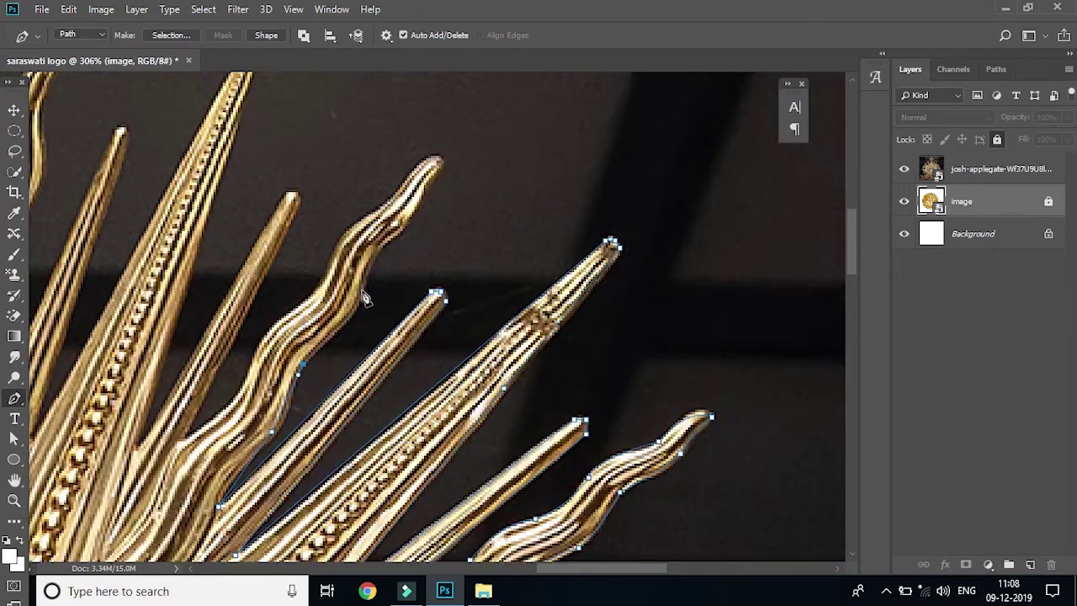
pyautogui.scroll(2, 370, 298)
pyautogui.click(361, 353)
pyautogui.click(423, 247)
pyautogui.click(435, 226)
pyautogui.click(330, 329)
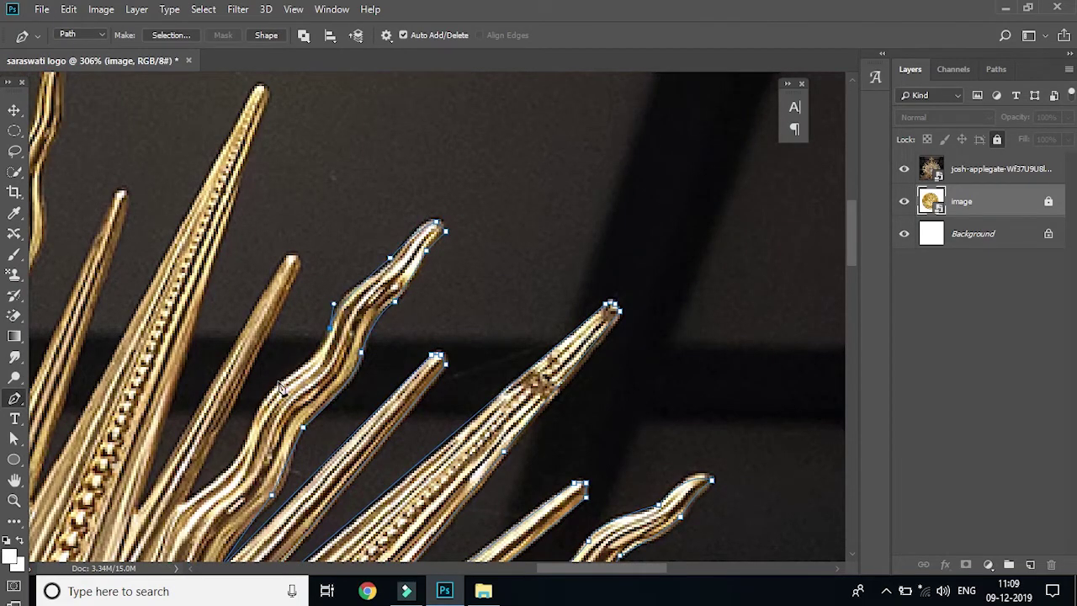
pyautogui.scroll(-2, 270, 308)
pyautogui.click(269, 308)
# - Outline the thin spike's tip and the following spikes
pyautogui.hscroll(-3, 337, 252)
pyautogui.click(412, 162)
pyautogui.scroll(3, 412, 163)
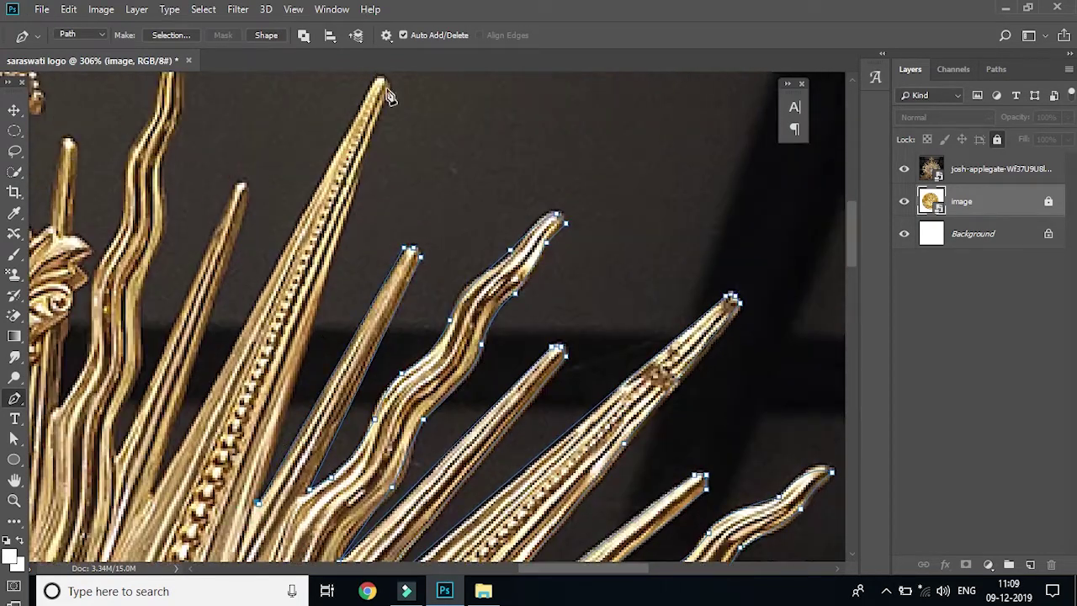
pyautogui.click(389, 102)
pyautogui.hscroll(-3, 388, 103)
pyautogui.click(541, 192)
pyautogui.click(417, 416)
# - Begin tracing up the wavy spike beside the column
pyautogui.click(438, 324)
pyautogui.scroll(2, 454, 311)
pyautogui.click(469, 289)
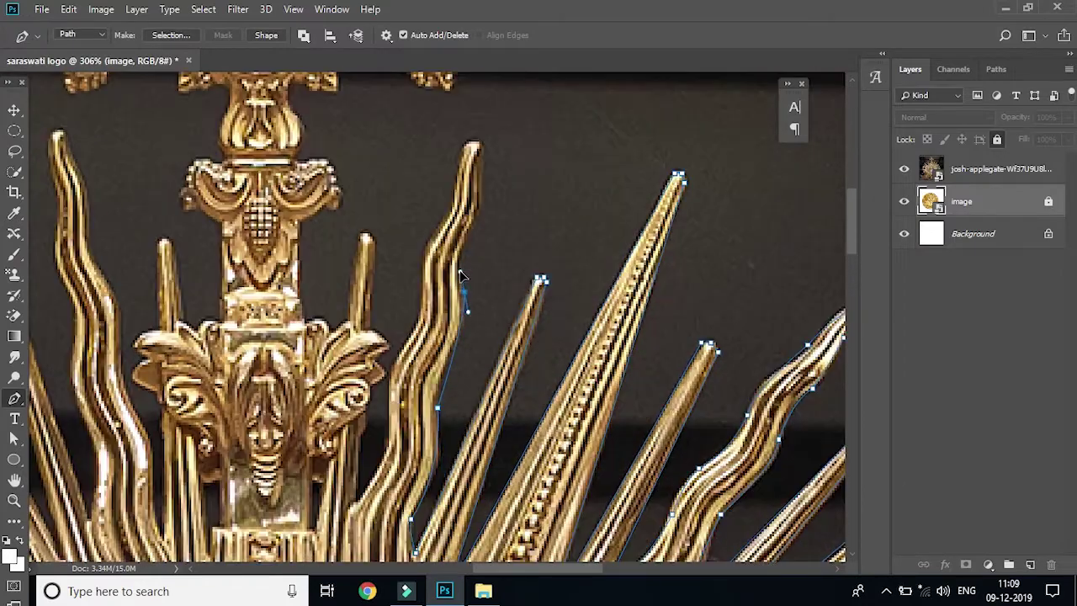
# - Continue up the wavy spike's edge, adding a curved anchor
pyautogui.scroll(1, 468, 288)
pyautogui.click(475, 206)
pyautogui.click(426, 326)
pyautogui.scroll(-2, 413, 337)
pyautogui.click(394, 337)
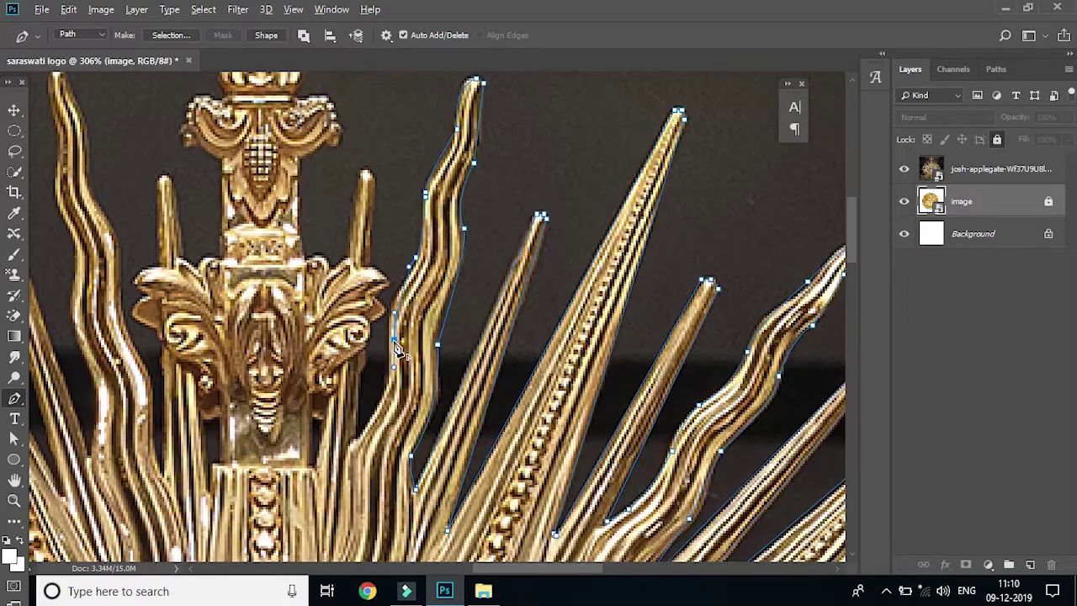
# - Trace from the short spike's tip down and along the column edge
pyautogui.scroll(1, 388, 400)
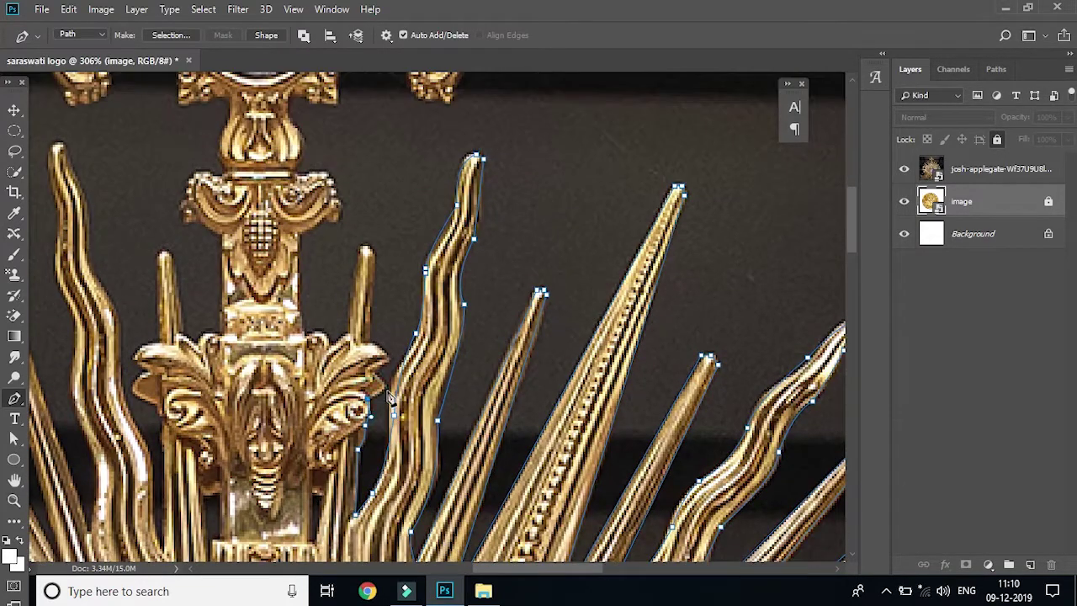
pyautogui.scroll(2, 389, 369)
pyautogui.click(363, 324)
pyautogui.click(347, 408)
pyautogui.click(320, 410)
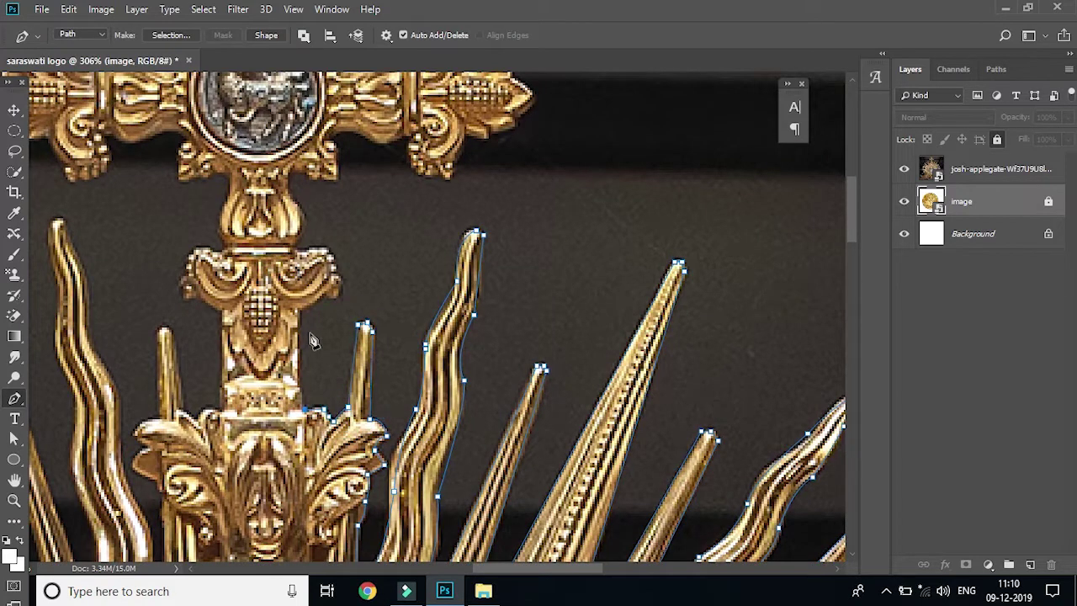
pyautogui.scroll(1, 306, 409)
pyautogui.click(300, 346)
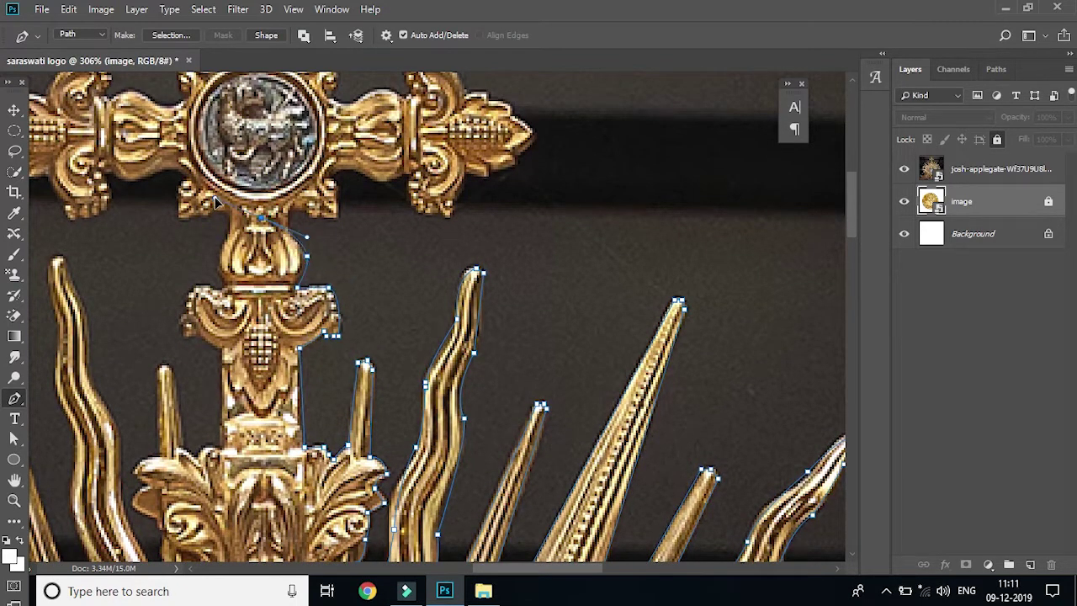
# - Curve the path around the column's carved capital ornament
pyautogui.click(220, 259)
pyautogui.moveTo(184, 304); pyautogui.dragTo(202, 341)
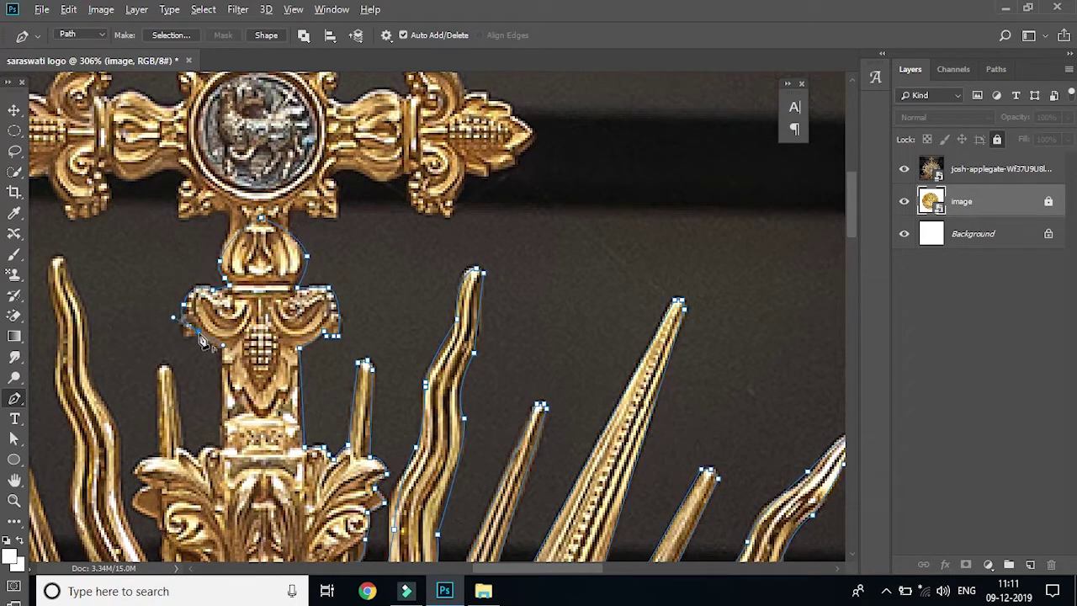
pyautogui.scroll(-2, 221, 370)
pyautogui.hscroll(-4, 336, 337)
pyautogui.scroll(1, 332, 340)
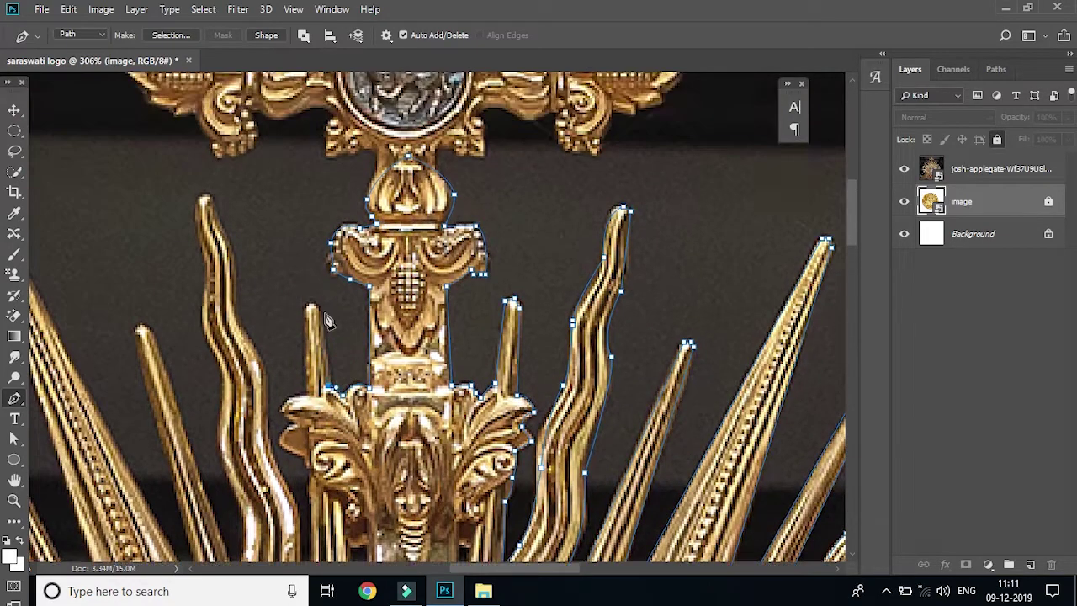
pyautogui.scroll(-1, 305, 366)
pyautogui.scroll(-1, 291, 371)
pyautogui.hscroll(-4, 379, 336)
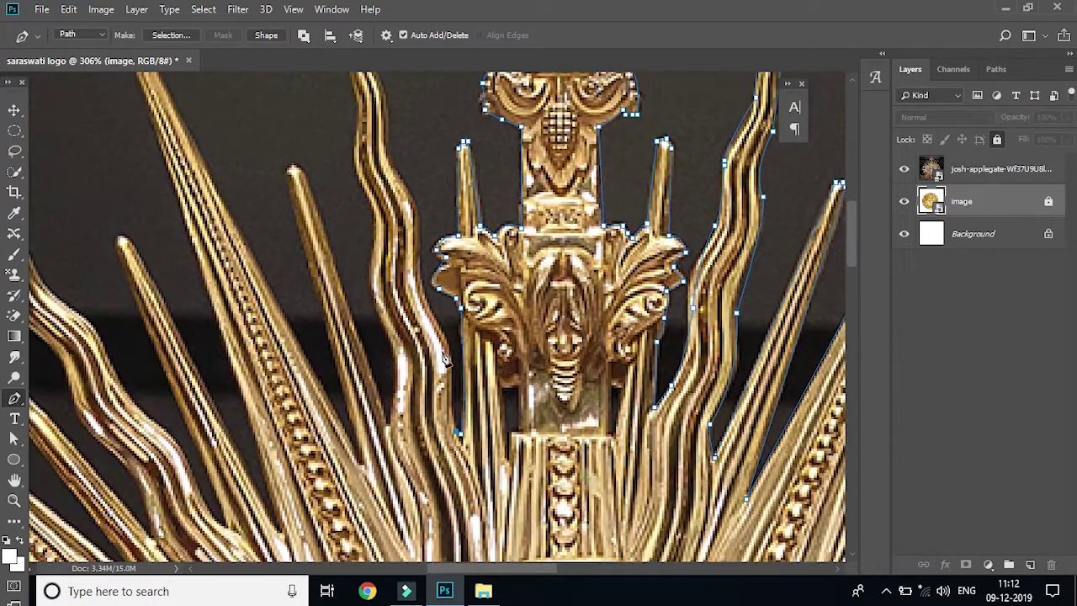
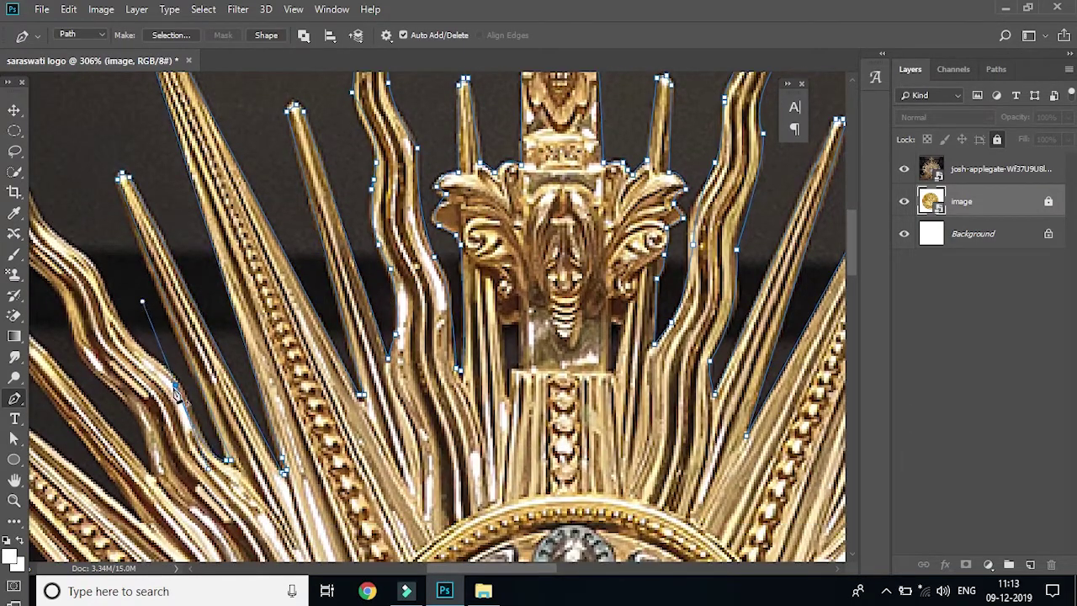
# - Trace the upper-left wavy ray's edge with Pen anchors and a curved segment
pyautogui.hscroll(-5, 353, 370)
pyautogui.click(321, 340)
pyautogui.scroll(2, 252, 270)
pyautogui.click(210, 309)
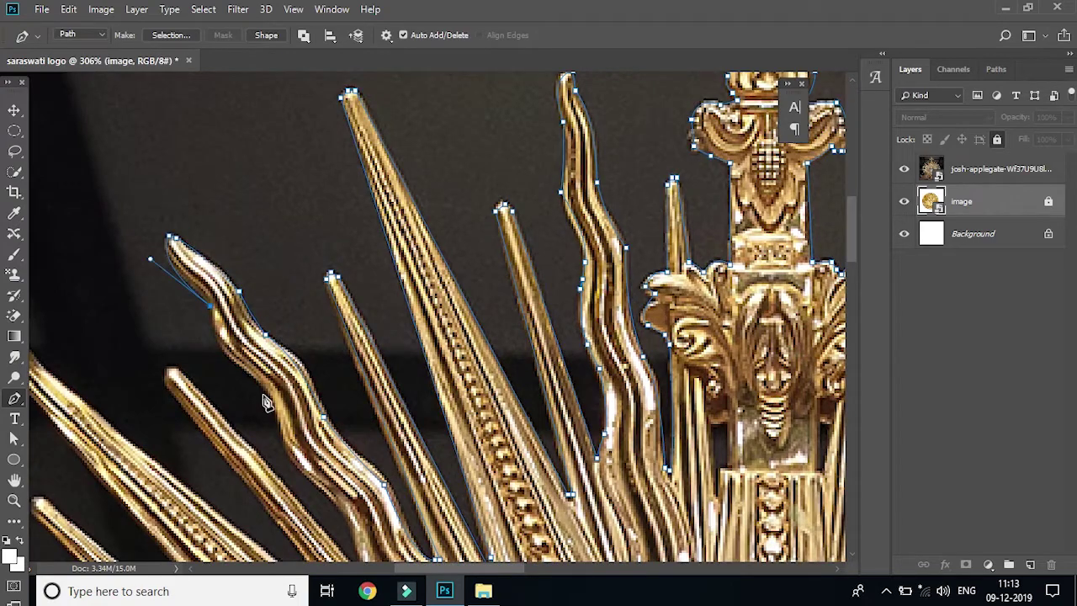
pyautogui.click(268, 395)
pyautogui.scroll(-2, 277, 404)
pyautogui.scroll(-1, 337, 421)
pyautogui.click(362, 418)
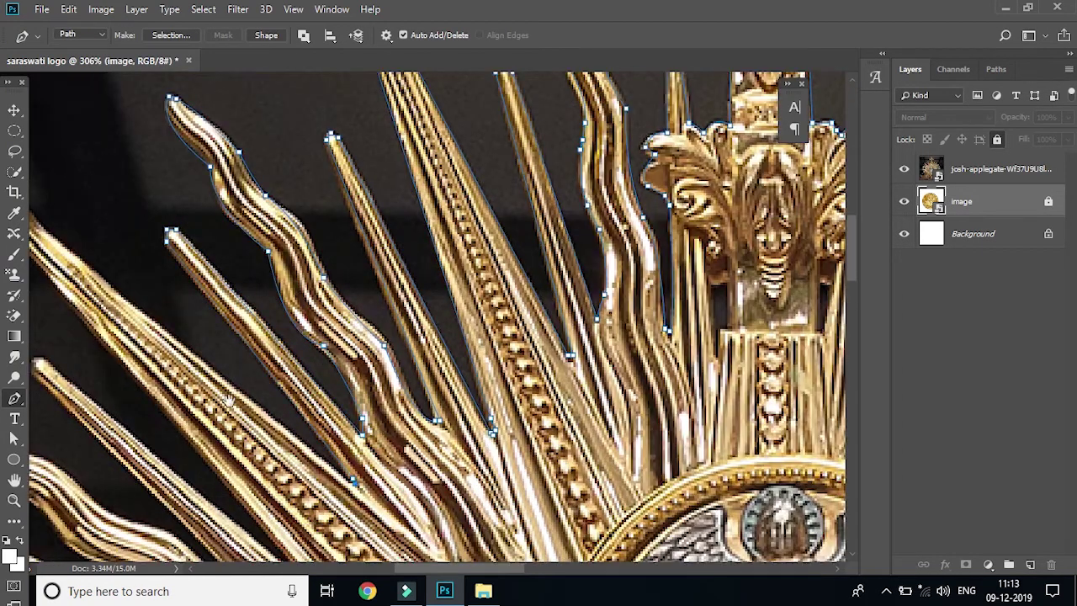
pyautogui.hscroll(-5, 210, 151)
pyautogui.click(210, 152)
pyautogui.scroll(-1, 337, 336)
pyautogui.click(239, 274)
# - Curve the path around the wavy ray's tip and follow its lower edge to the base
pyautogui.scroll(-1, 319, 317)
pyautogui.click(304, 352)
pyautogui.click(385, 384)
pyautogui.scroll(1, 253, 362)
pyautogui.moveTo(223, 360); pyautogui.dragTo(192, 364)
pyautogui.hscroll(-4, 191, 364)
pyautogui.scroll(-1, 192, 363)
pyautogui.moveTo(306, 277); pyautogui.dragTo(260, 228)
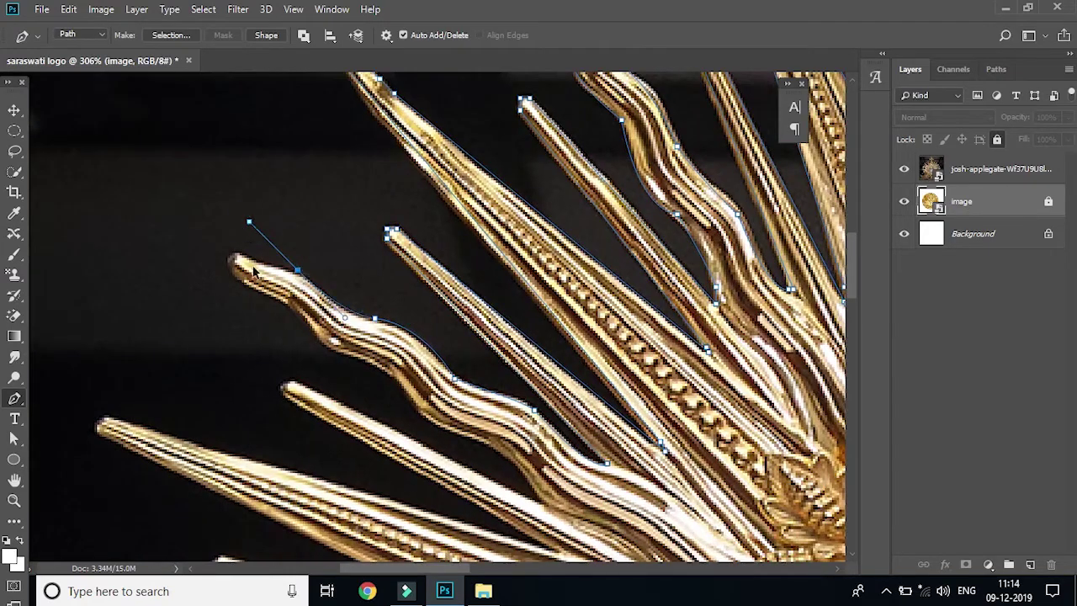
pyautogui.click(237, 254)
pyautogui.click(337, 353)
pyautogui.click(411, 408)
pyautogui.click(505, 452)
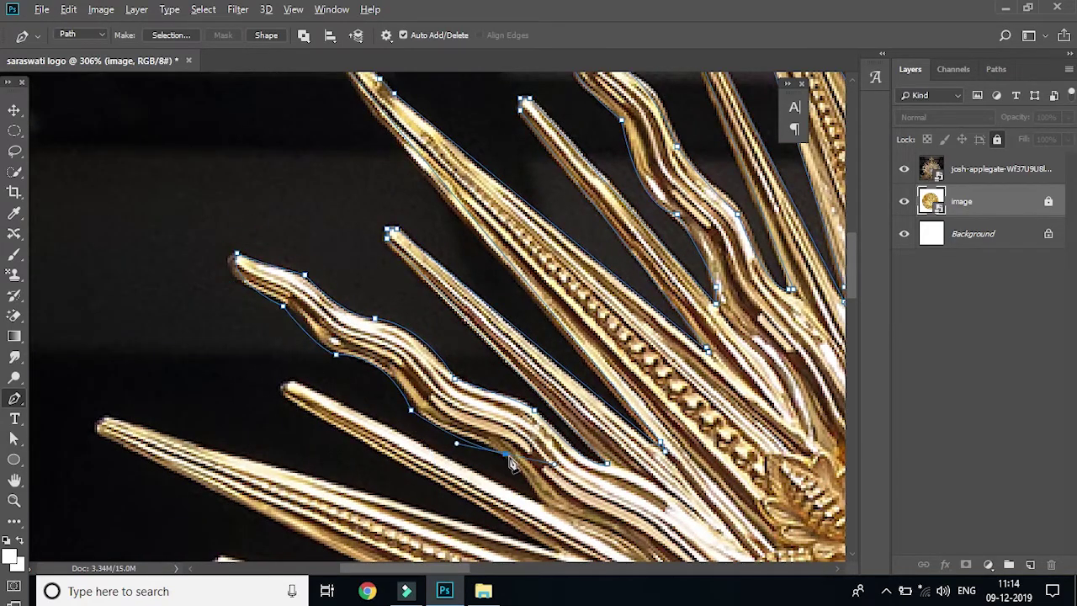
pyautogui.scroll(-1, 521, 454)
pyautogui.click(541, 441)
pyautogui.click(560, 487)
# - Anchor the long ray's tip and trace the next wavy ray's upper edge to its left tip
pyautogui.click(102, 360)
pyautogui.scroll(-2, 106, 361)
pyautogui.click(216, 385)
pyautogui.click(545, 476)
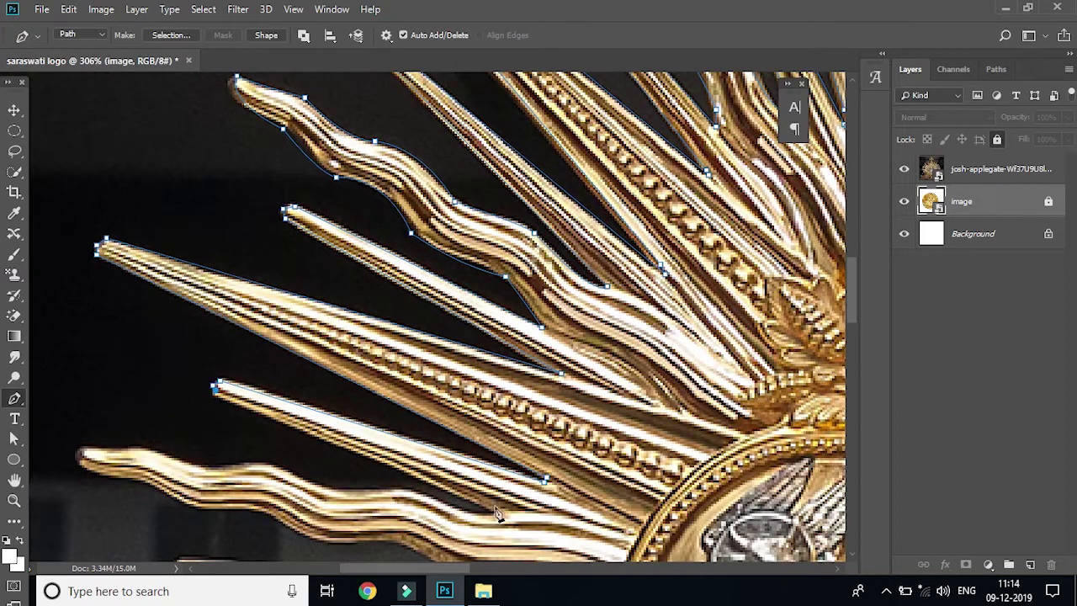
pyautogui.scroll(-3, 481, 503)
pyautogui.click(498, 337)
pyautogui.click(407, 316)
pyautogui.click(309, 303)
pyautogui.click(217, 290)
pyautogui.click(138, 272)
pyautogui.click(79, 278)
# - Trace that wavy ray's lower edge toward the centre and along the lower straight ray
pyautogui.click(143, 303)
pyautogui.click(201, 328)
pyautogui.click(286, 341)
pyautogui.click(397, 364)
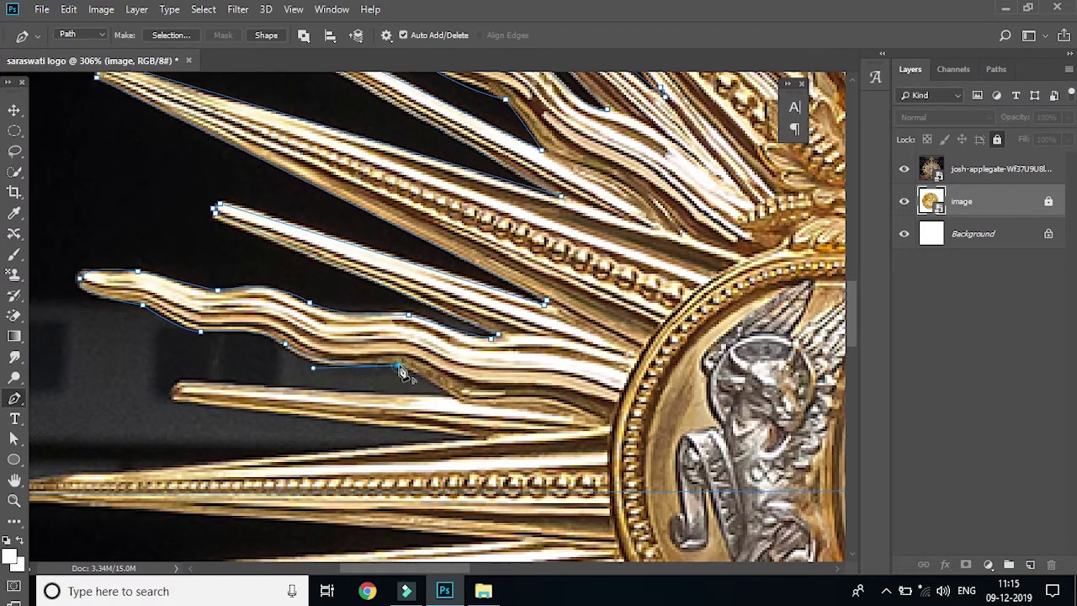
pyautogui.click(466, 400)
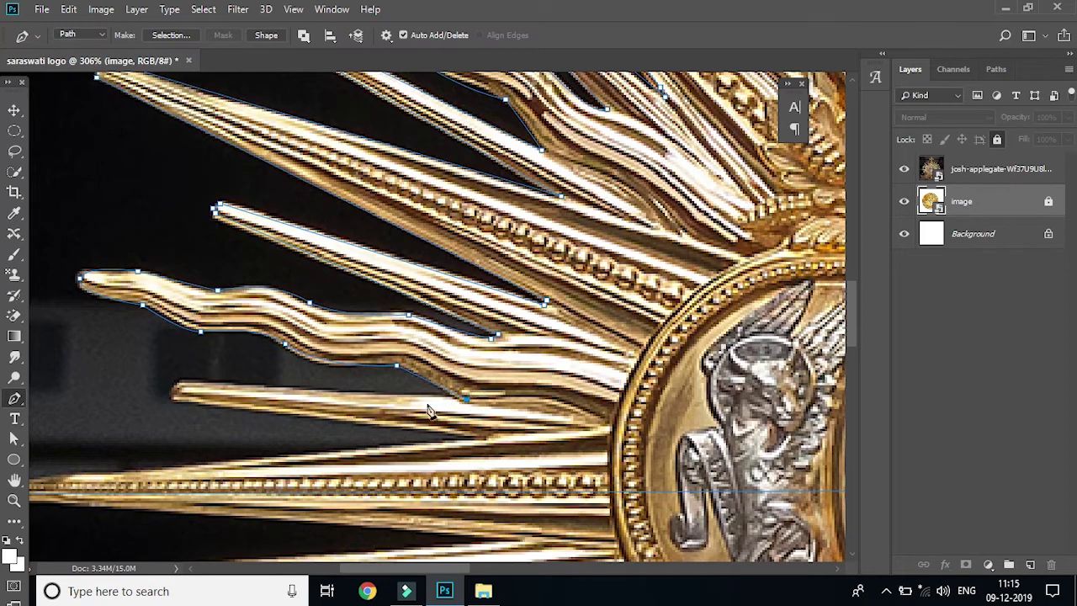
pyautogui.click(184, 386)
pyautogui.click(175, 390)
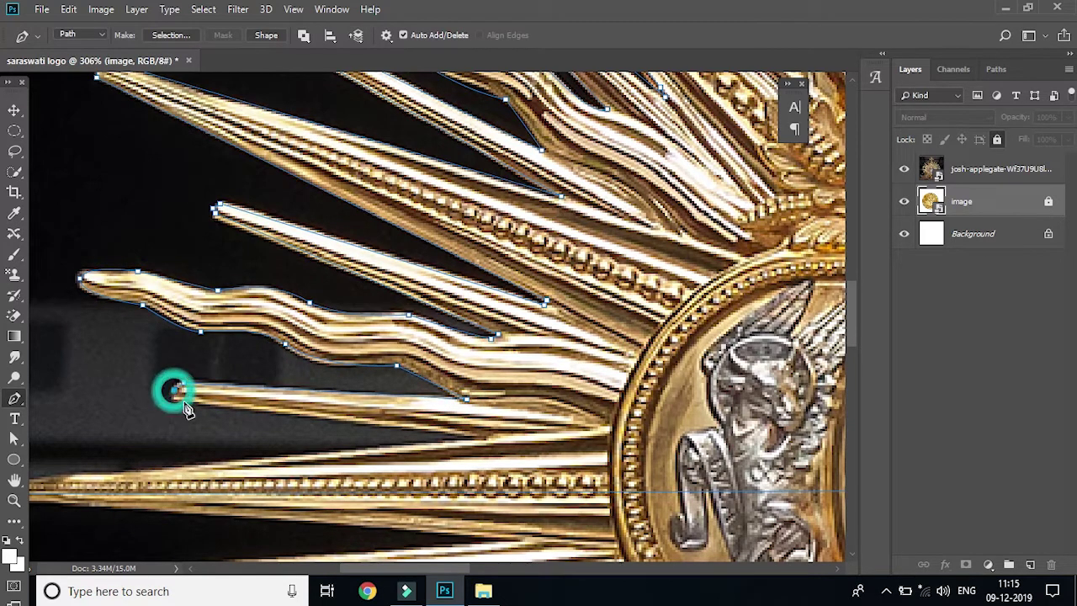
pyautogui.click(484, 434)
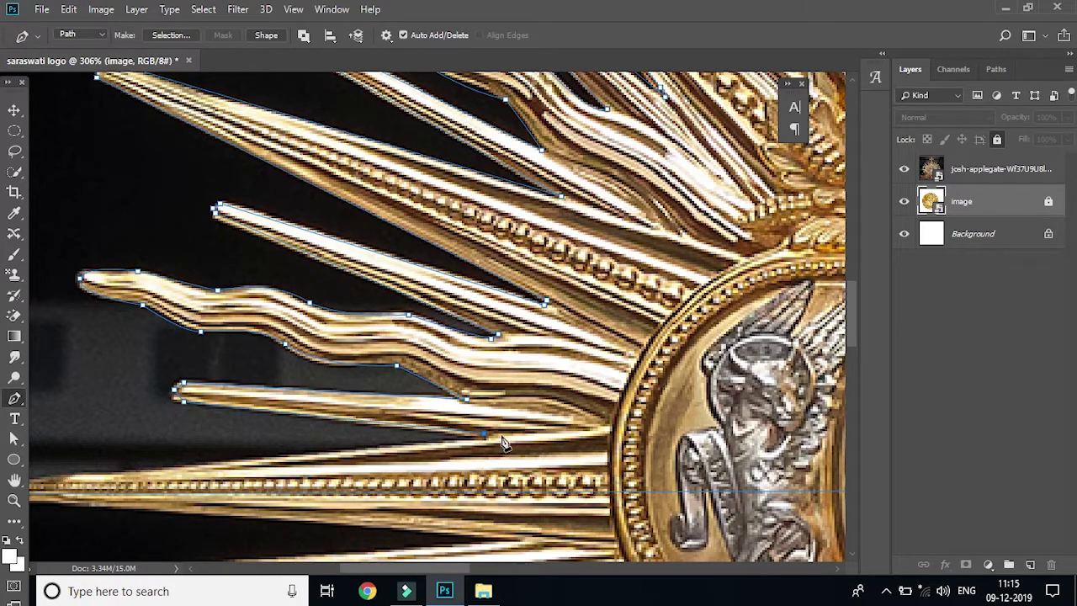
# - Finish the outline at the long horizontal ray's tip, then zoom out to check the path
pyautogui.moveTo(421, 471); pyautogui.dragTo(625, 305)
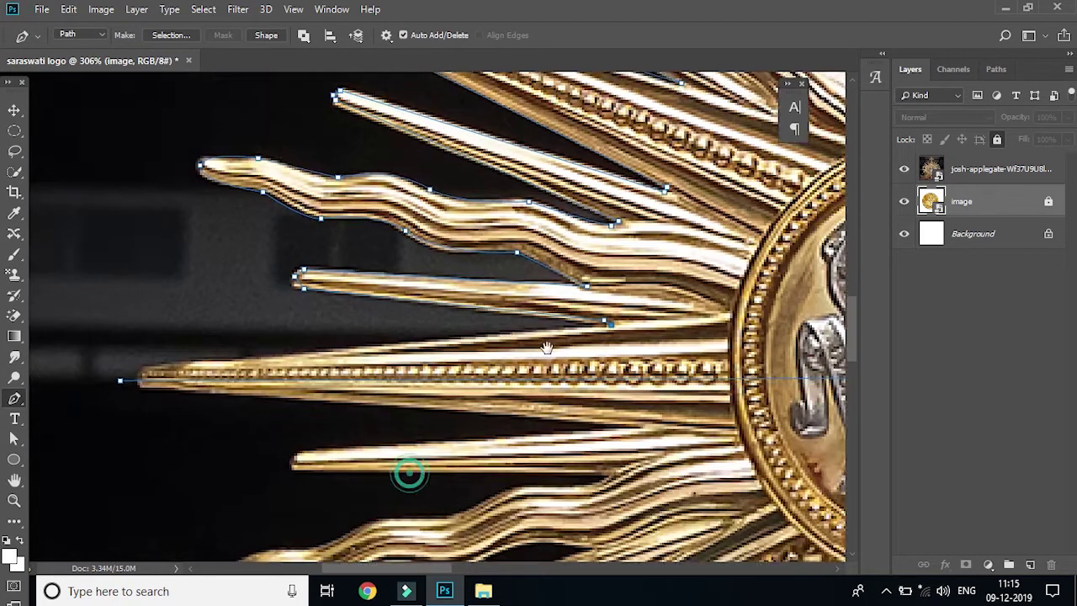
pyautogui.click(220, 316)
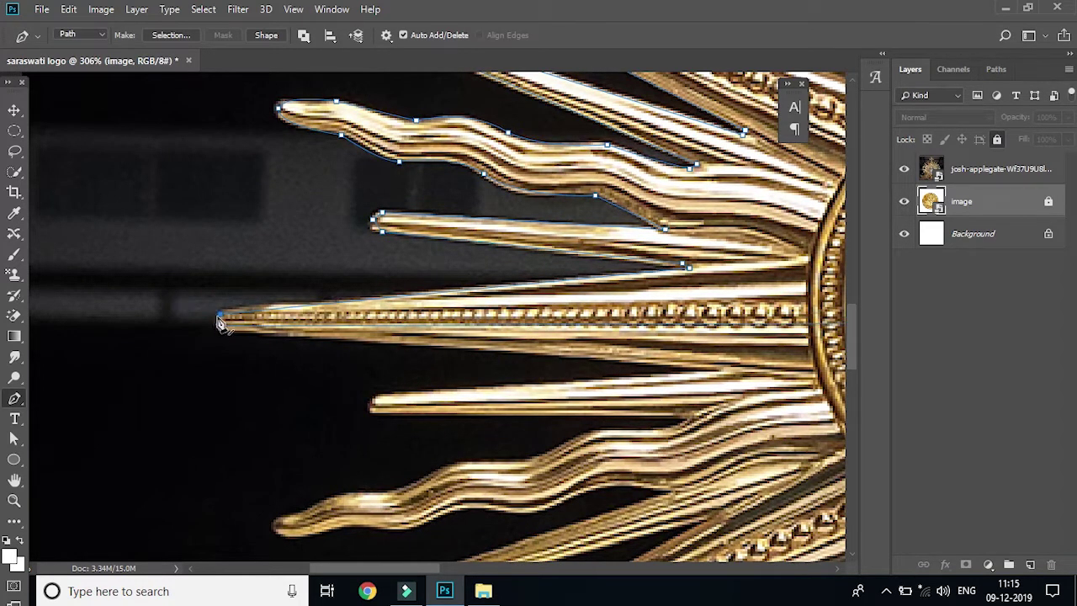
pyautogui.click(218, 325)
pyautogui.scroll(-2, 303, 389)
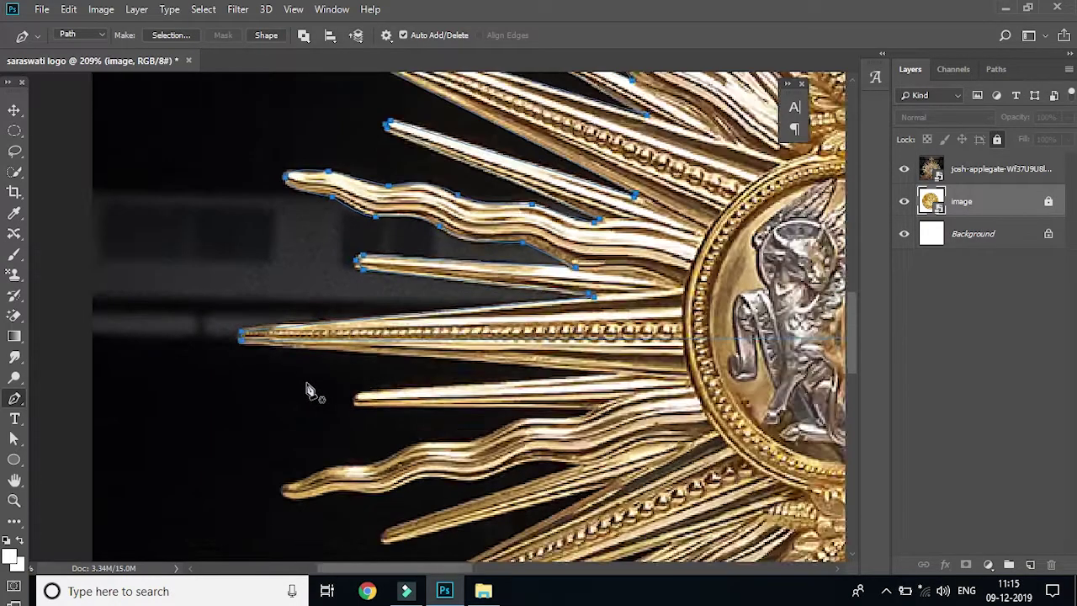
pyautogui.scroll(-2, 307, 390)
pyautogui.scroll(-2, 308, 390)
pyautogui.scroll(-2, 308, 391)
pyautogui.scroll(-1, 308, 391)
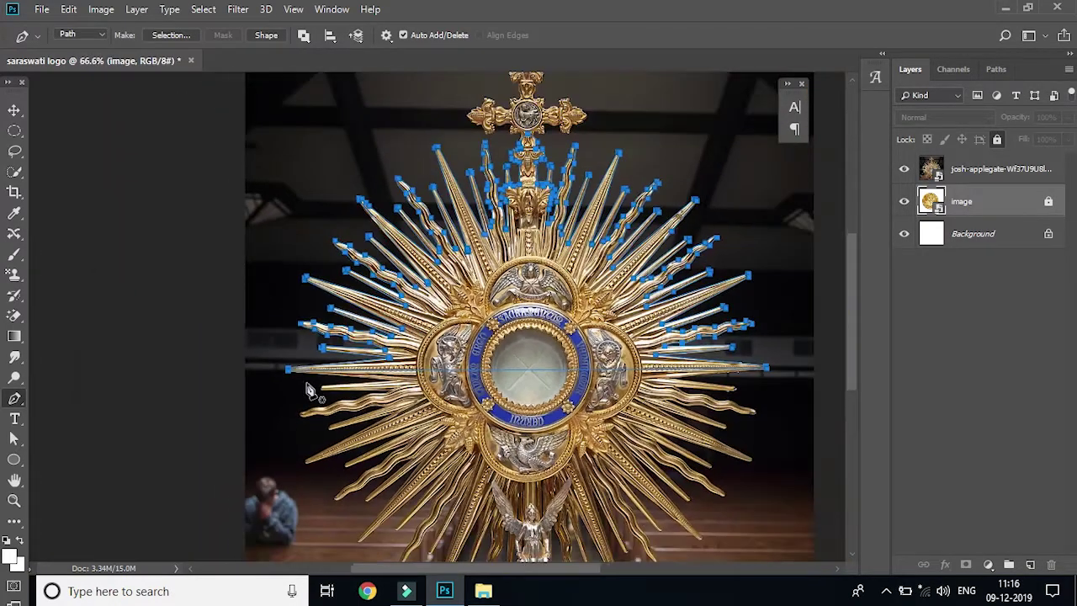
# - Load the path as a selection, feather it 1 pixel, and dismiss the locked-layer warning
pyautogui.scroll(-1, 308, 390)
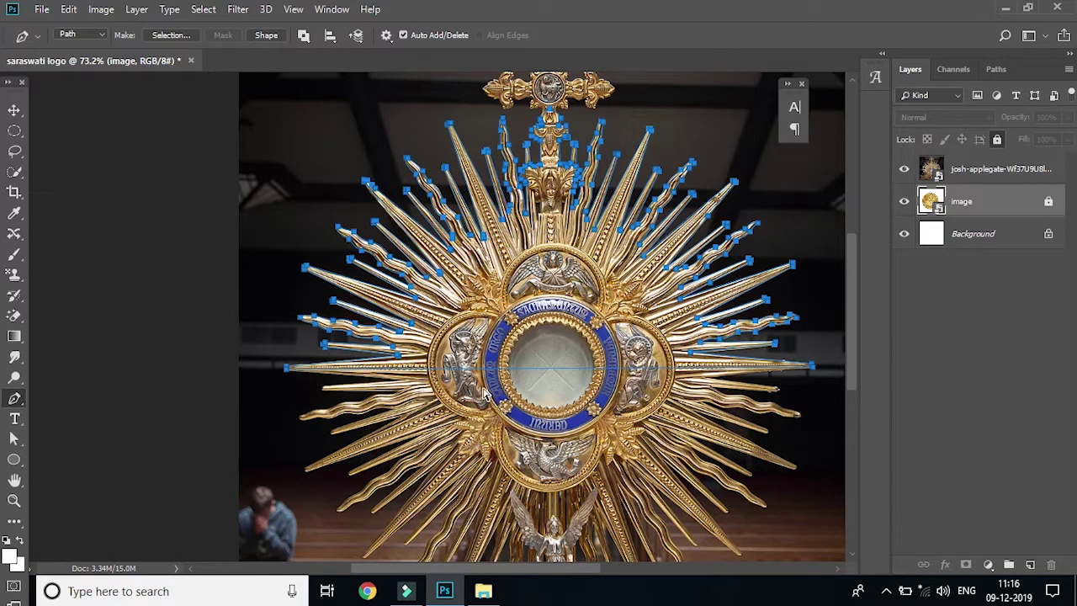
pyautogui.hotkey('ctrl', 'Return')
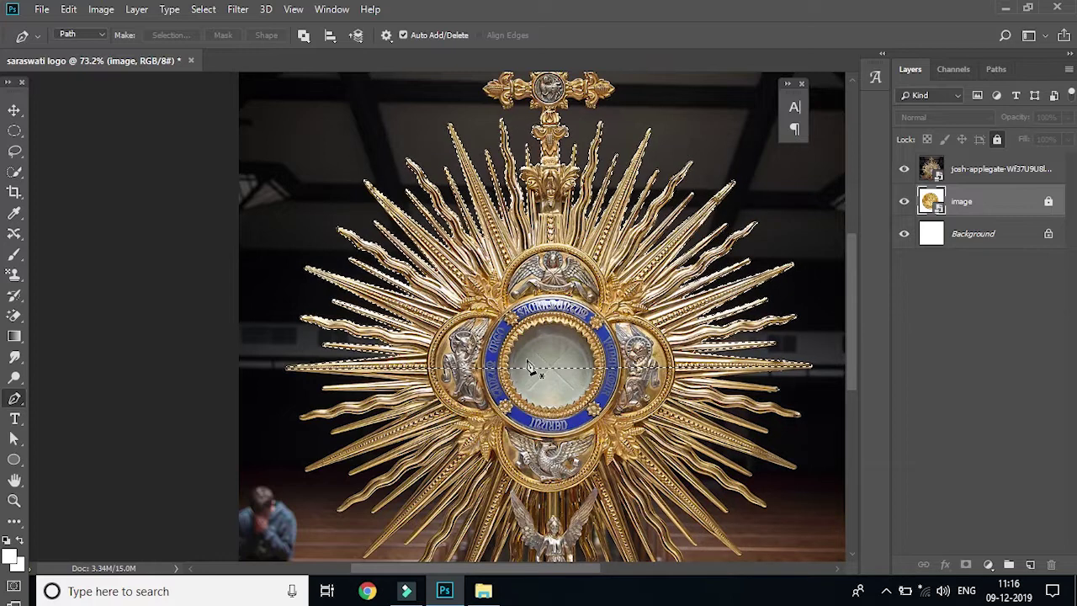
pyautogui.click(206, 12)
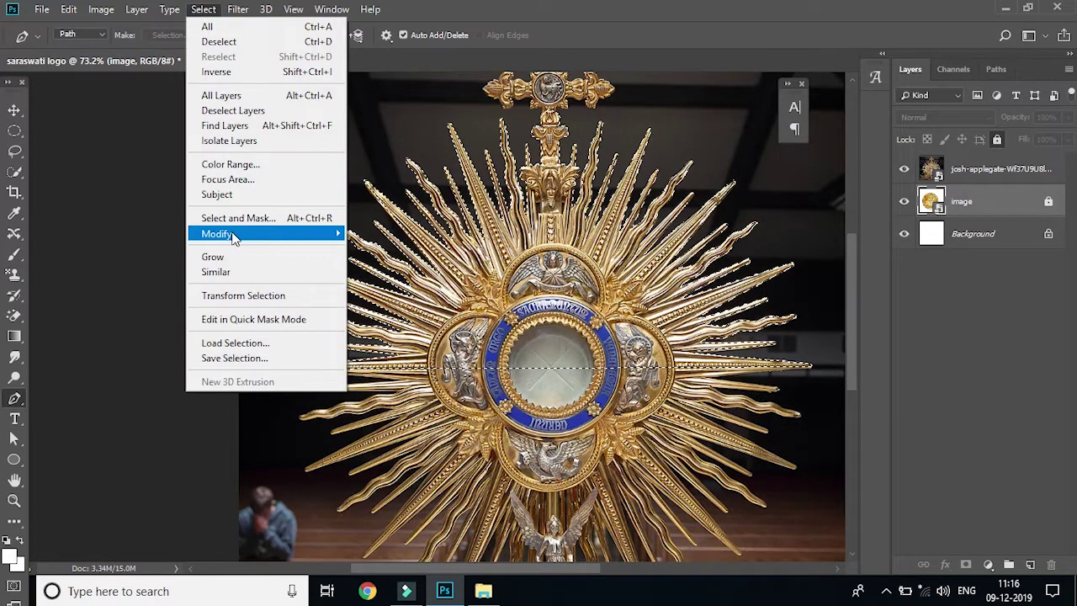
pyautogui.click(414, 295)
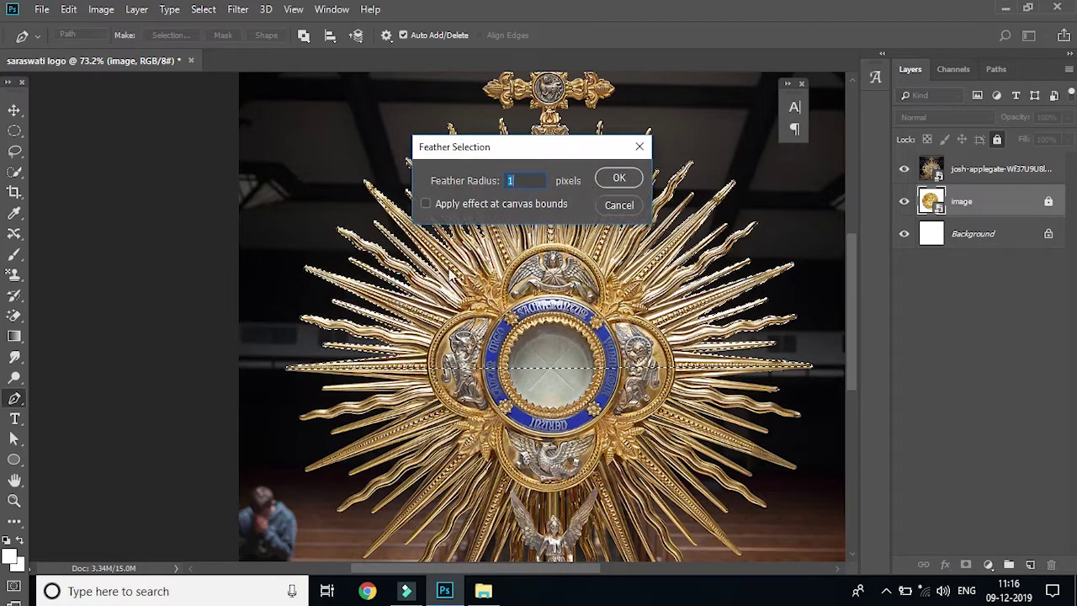
pyautogui.click(619, 180)
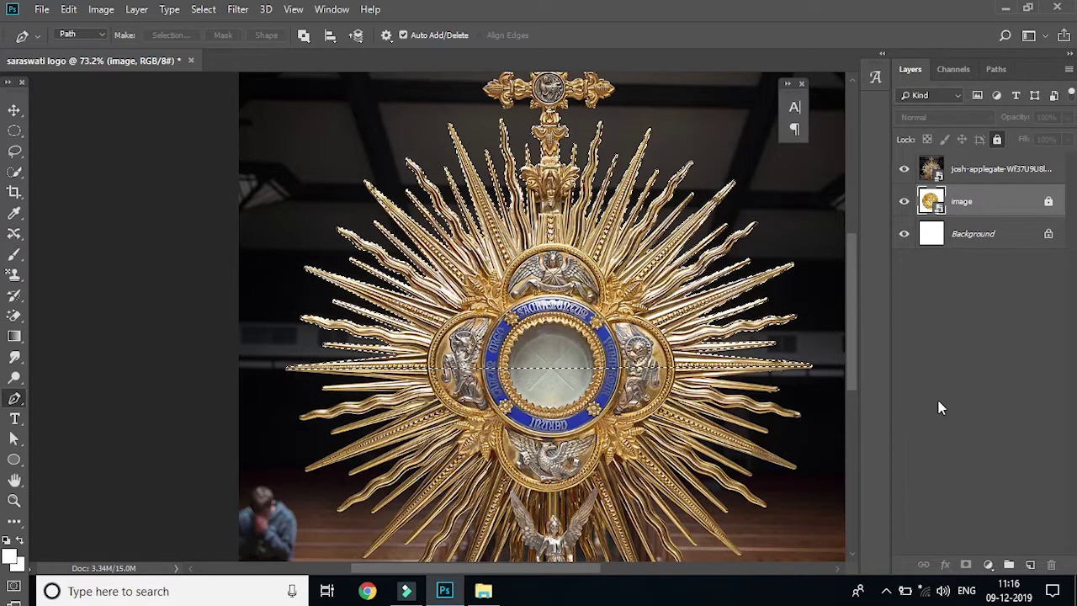
pyautogui.hotkey('ctrl', 'j')
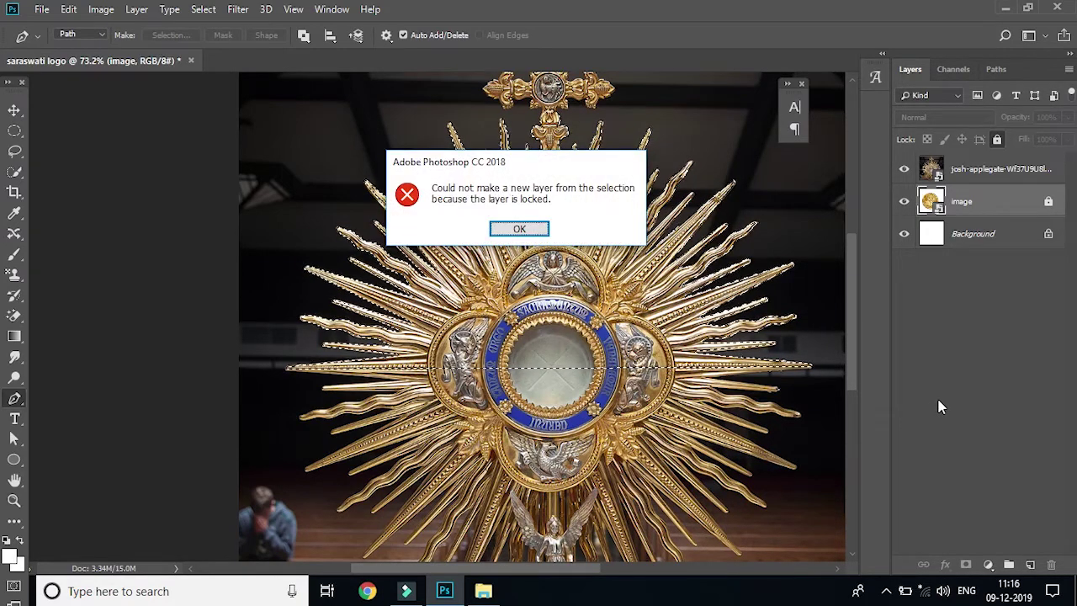
pyautogui.click(522, 229)
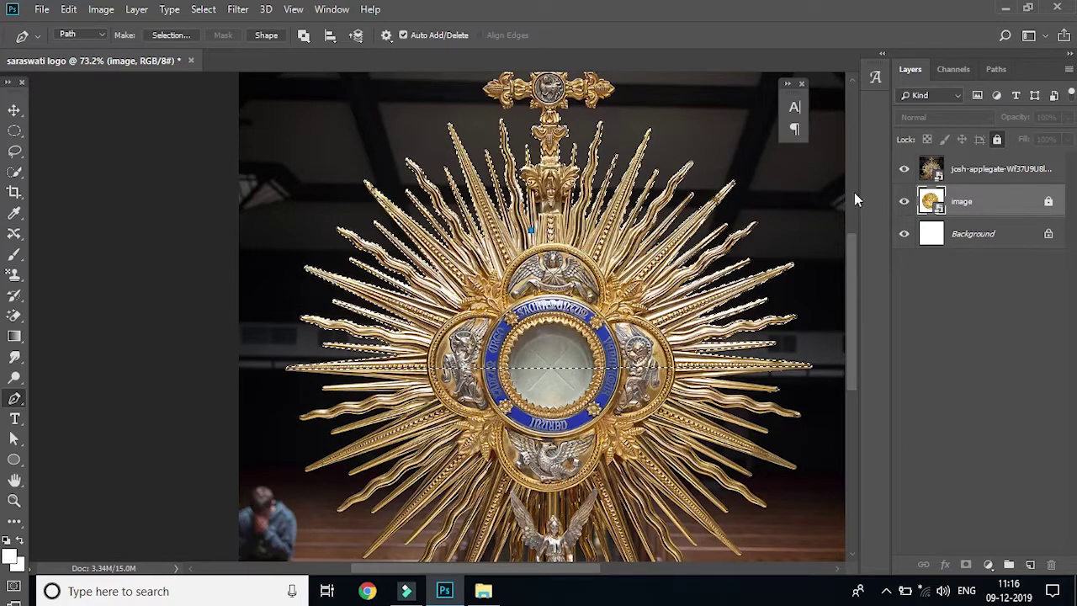
# - Copy the selected sunburst from the photo layer to Layer 1 and hide the photo and coin layers
pyautogui.click(978, 169)
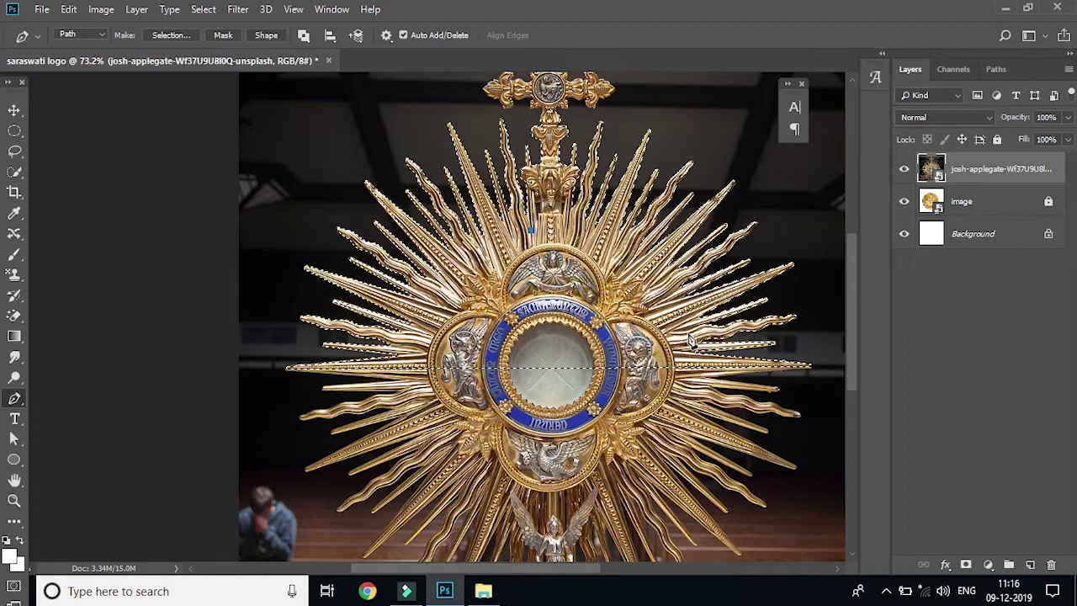
pyautogui.hotkey('ctrl', 'j')
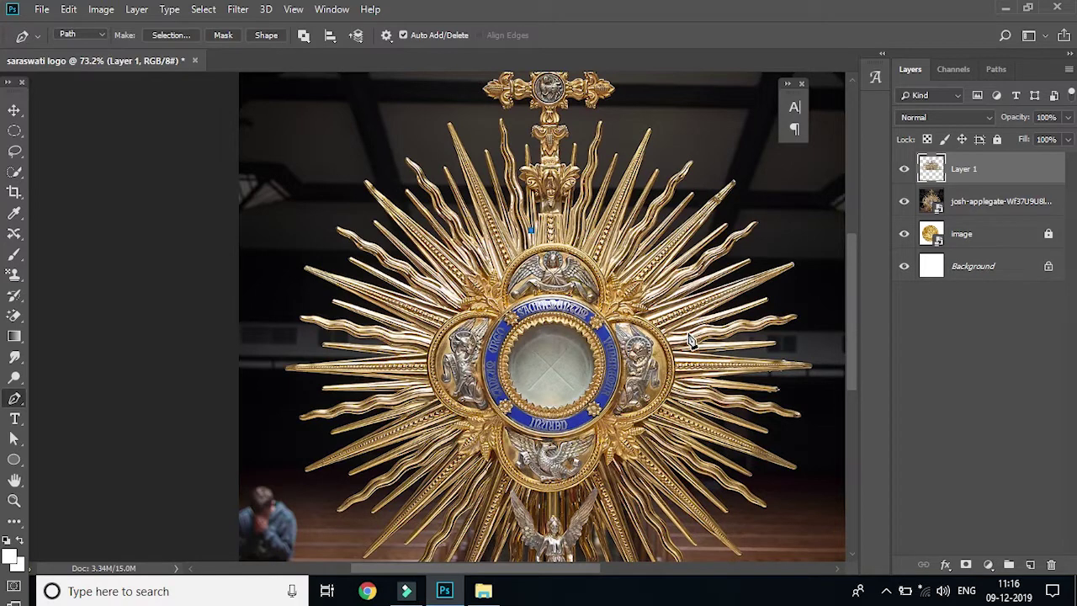
pyautogui.click(905, 202)
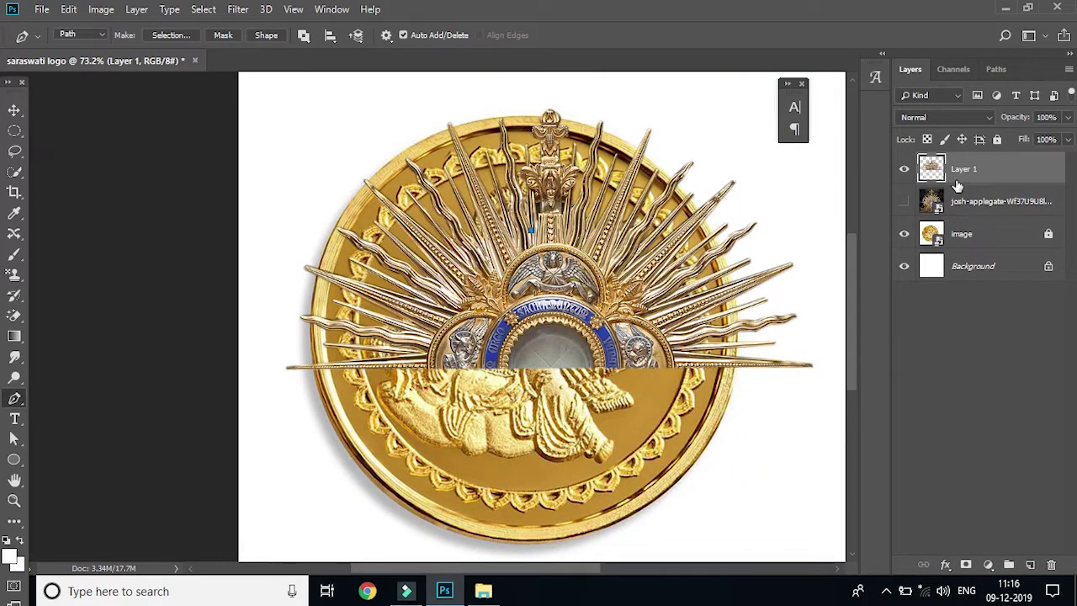
pyautogui.click(904, 234)
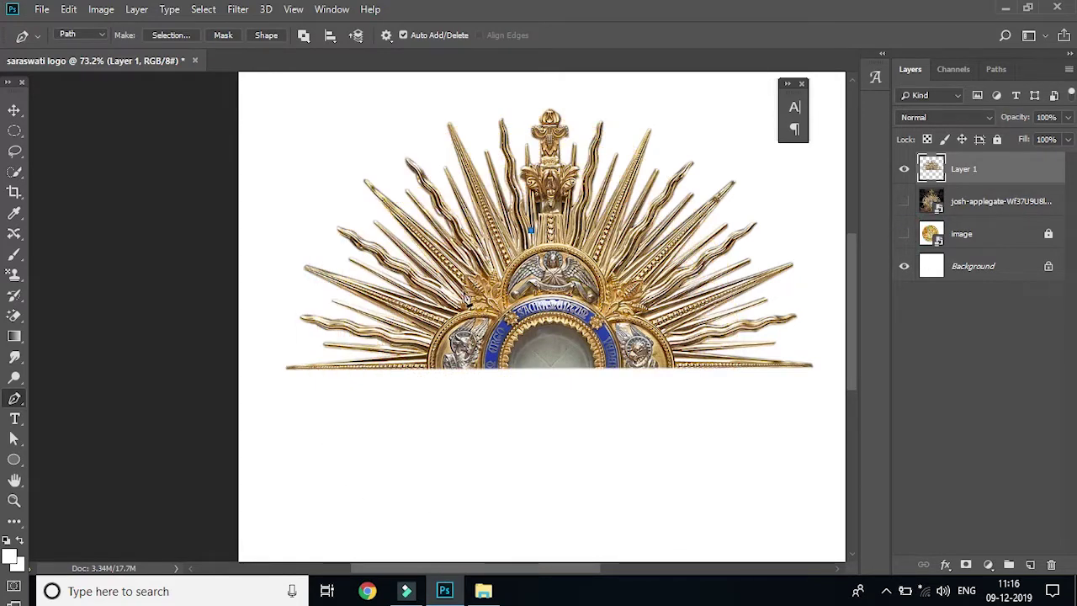
pyautogui.moveTo(628, 392); pyautogui.dragTo(492, 393)
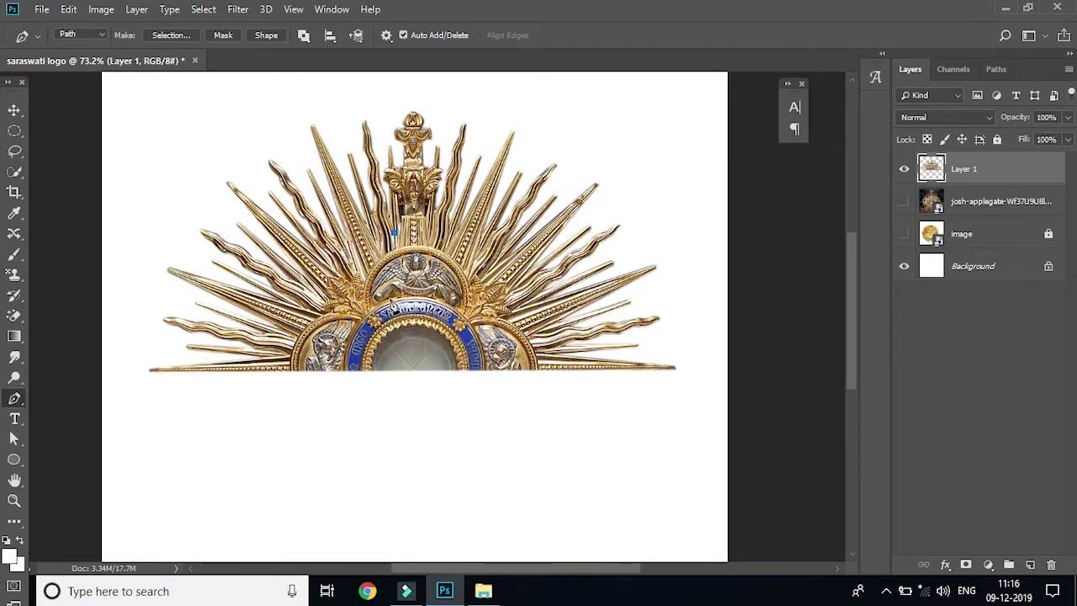
pyautogui.click(411, 311)
pyautogui.hotkey('ctrl', 'z')
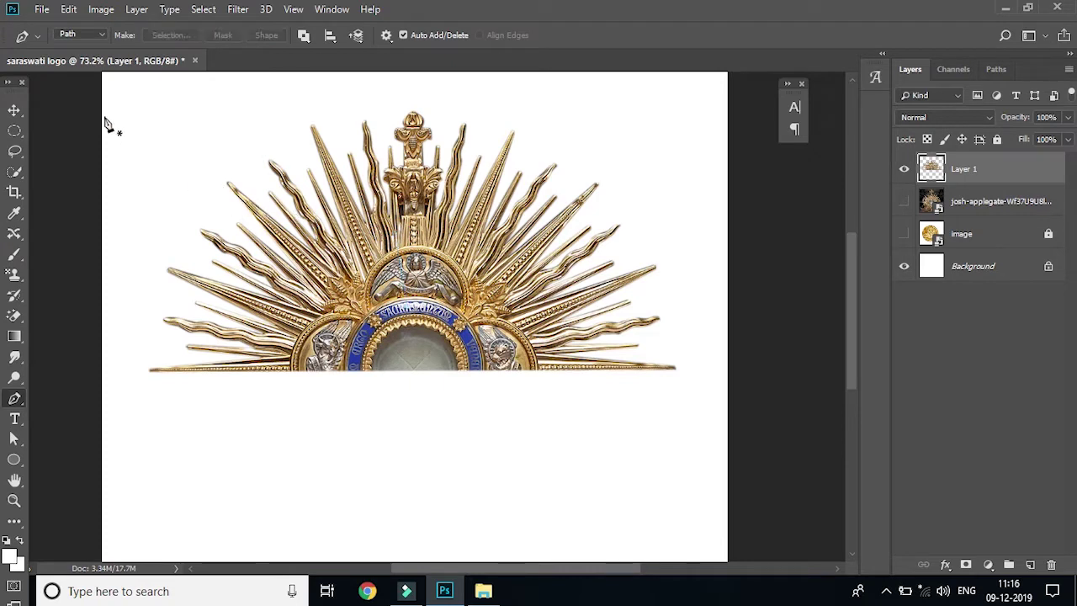
# - Move the cut-out sunburst higher on the page, then duplicate Layer 1 into Layer 1 copy
pyautogui.click(15, 111)
pyautogui.click(14, 110)
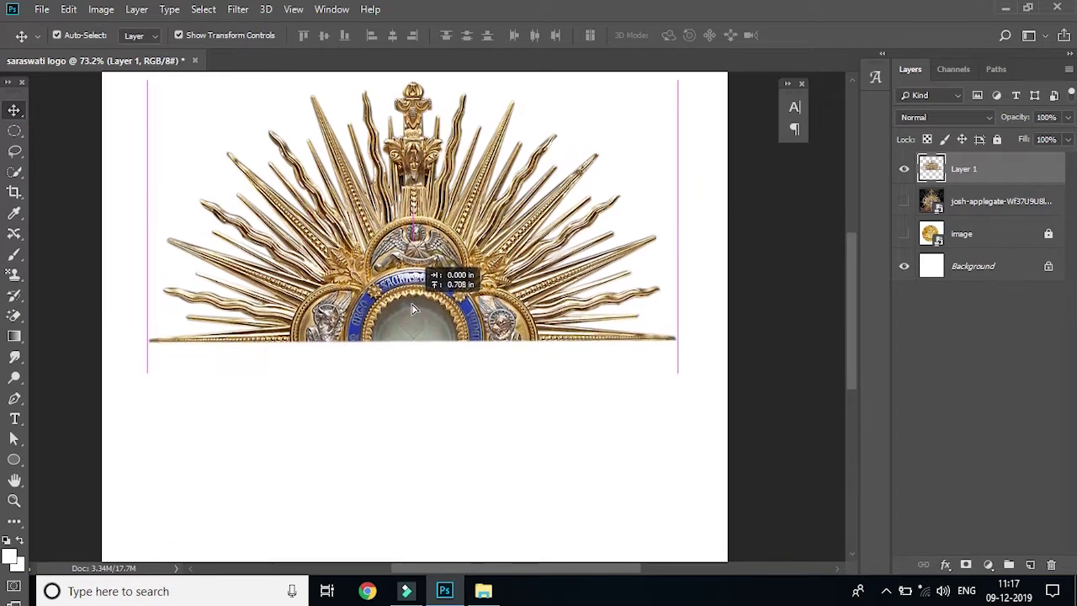
pyautogui.moveTo(415, 338); pyautogui.dragTo(417, 307)
pyautogui.hotkey('ctrl', '-')
pyautogui.hotkey('ctrl', '-')
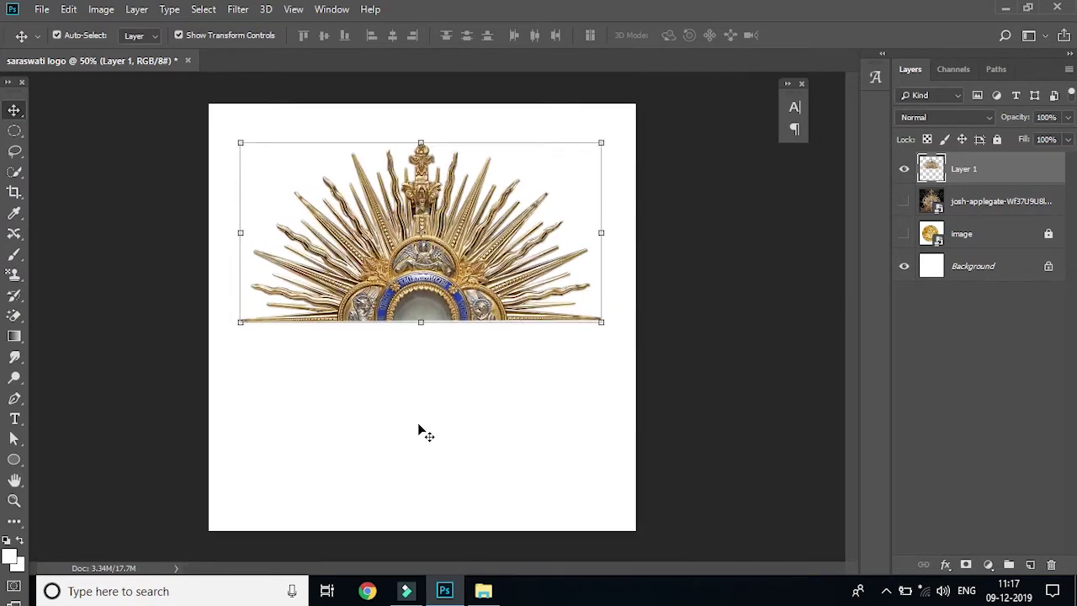
pyautogui.moveTo(410, 267); pyautogui.dragTo(417, 240)
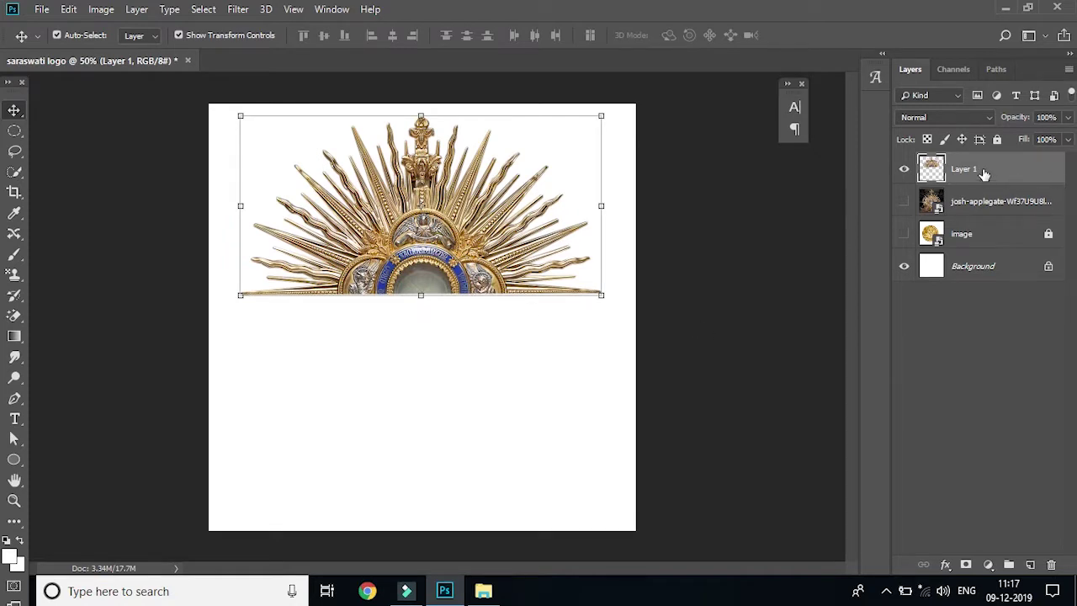
pyautogui.moveTo(955, 168); pyautogui.dragTo(1030, 564)
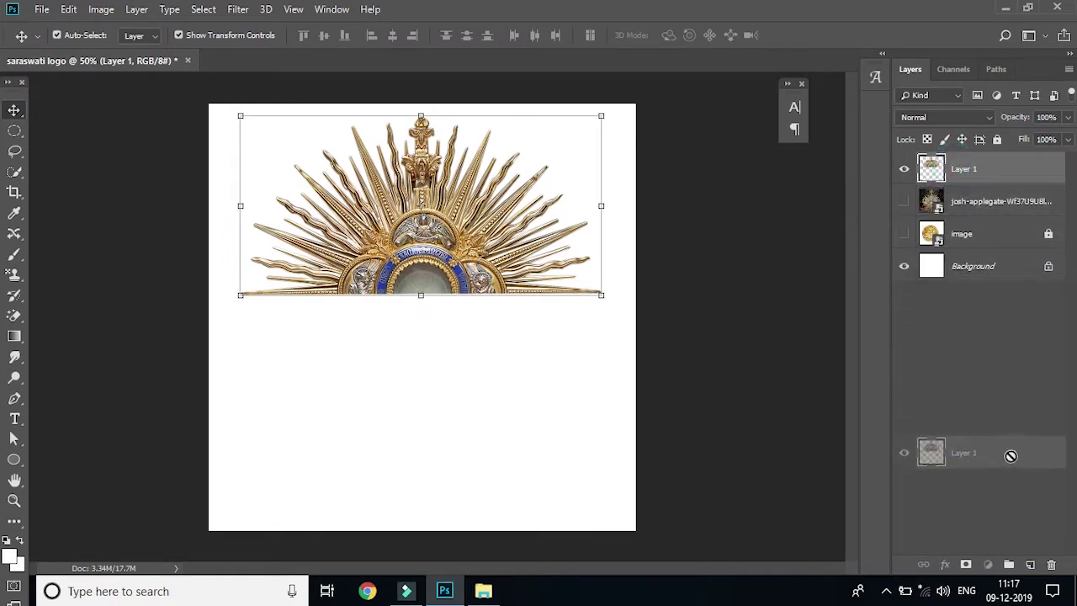
pyautogui.moveTo(1030, 564); pyautogui.dragTo(1031, 567)
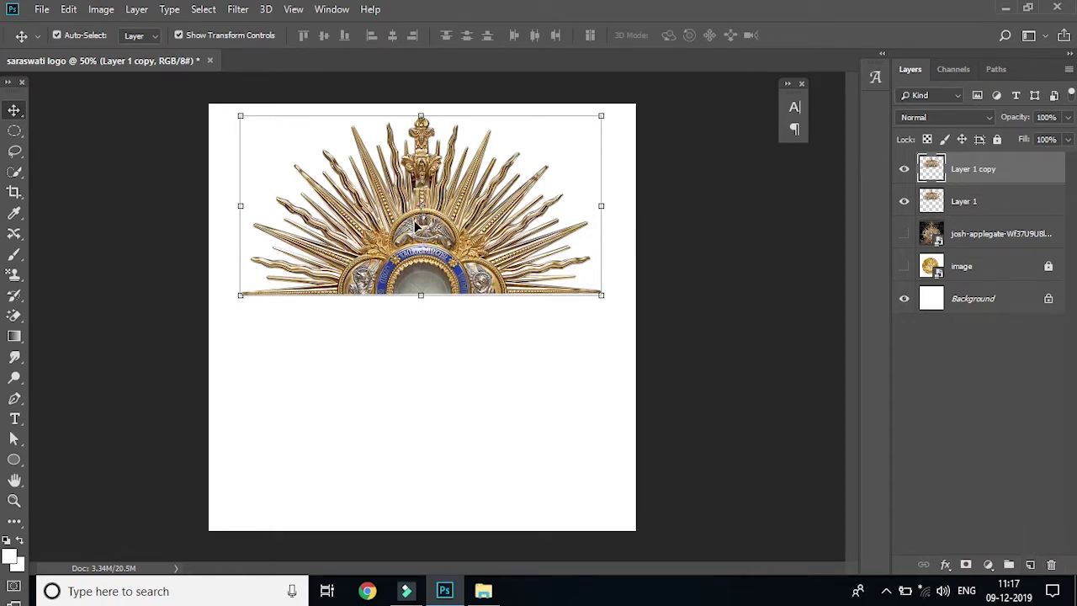
# - Flip Layer 1 copy vertically and nudge it down to form the sunburst's lower half
pyautogui.hotkey('ctrl', 't')
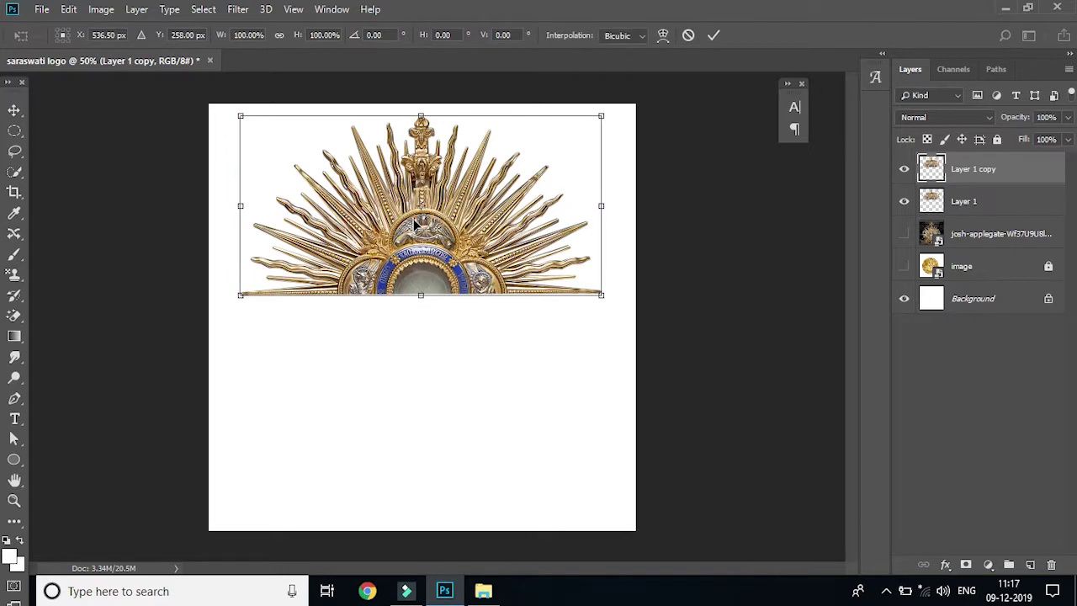
pyautogui.rightClick(416, 223)
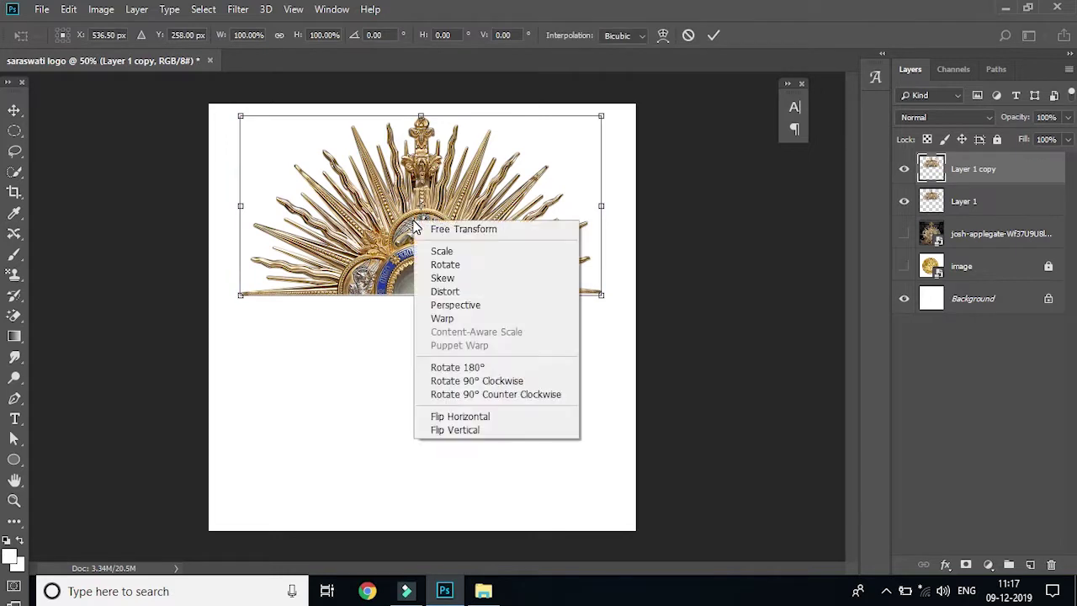
pyautogui.click(456, 431)
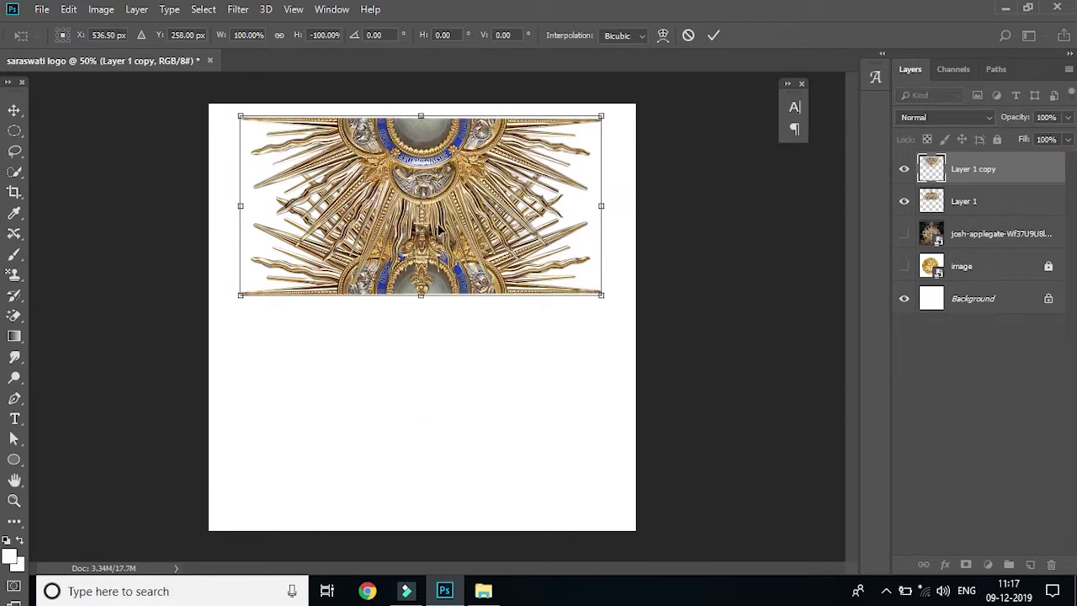
pyautogui.hotkey('shift', 'Down')
pyautogui.hotkey('shift', 'Down')
pyautogui.hotkey('shift', 'Down')
pyautogui.hotkey('shift', 'Down')
pyautogui.hotkey('shift', 'Down')
pyautogui.hotkey('shift', 'Down')
pyautogui.hotkey('shift', 'Down')
pyautogui.hotkey('shift', 'Down')
pyautogui.hotkey('shift', 'Down')
pyautogui.hotkey('shift', 'Down')
pyautogui.hotkey('shift', 'Down')
pyautogui.hotkey('shift', 'Down')
pyautogui.hotkey('shift', 'Down')
pyautogui.hotkey('shift', 'Down')
pyautogui.hotkey('shift', 'Down')
pyautogui.hotkey('shift', 'Down')
pyautogui.hotkey('shift', 'Down')
pyautogui.hotkey('shift', 'Down')
pyautogui.hotkey('shift', 'Down')
pyautogui.hotkey('shift', 'Down')
pyautogui.hotkey('shift', 'Down')
pyautogui.hotkey('shift', 'Down')
pyautogui.hotkey('shift', 'Down')
pyautogui.hotkey('shift', 'Down')
pyautogui.hotkey('shift', 'Down')
pyautogui.hotkey('shift', 'Down')
pyautogui.hotkey('shift', 'Down')
pyautogui.hotkey('shift', 'Down')
pyautogui.hotkey('shift', 'Down')
pyautogui.hotkey('shift', 'Down')
pyautogui.hotkey('shift', 'Down')
pyautogui.hotkey('shift', 'Down')
pyautogui.hotkey('shift', 'Down')
pyautogui.hotkey('shift', 'Down')
pyautogui.hotkey('shift', 'Down')
pyautogui.hotkey('shift', 'Down')
pyautogui.hotkey('shift', 'Down')
pyautogui.hotkey('shift', 'Down')
pyautogui.hotkey('shift', 'Down')
pyautogui.hotkey('shift', 'Down')
pyautogui.hotkey('shift', 'Down')
pyautogui.hotkey('shift', 'Down')
pyautogui.hotkey('shift', 'Down')
pyautogui.hotkey('shift', 'Down')
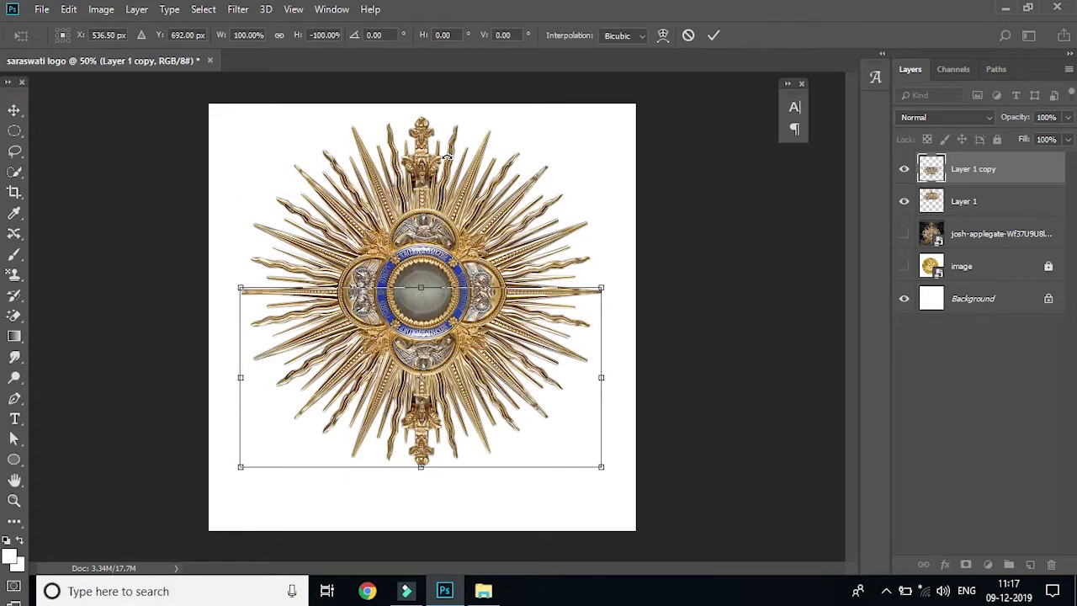
pyautogui.press('Down')
pyautogui.press('Down')
pyautogui.press('Down')
pyautogui.press('Up')
pyautogui.press('Up')
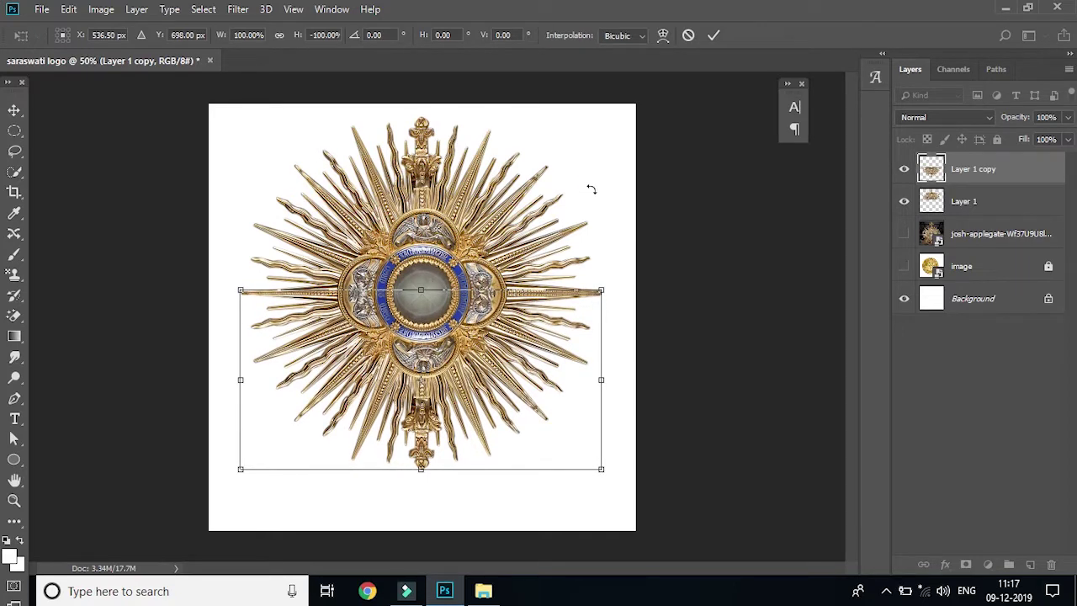
pyautogui.click(14, 110)
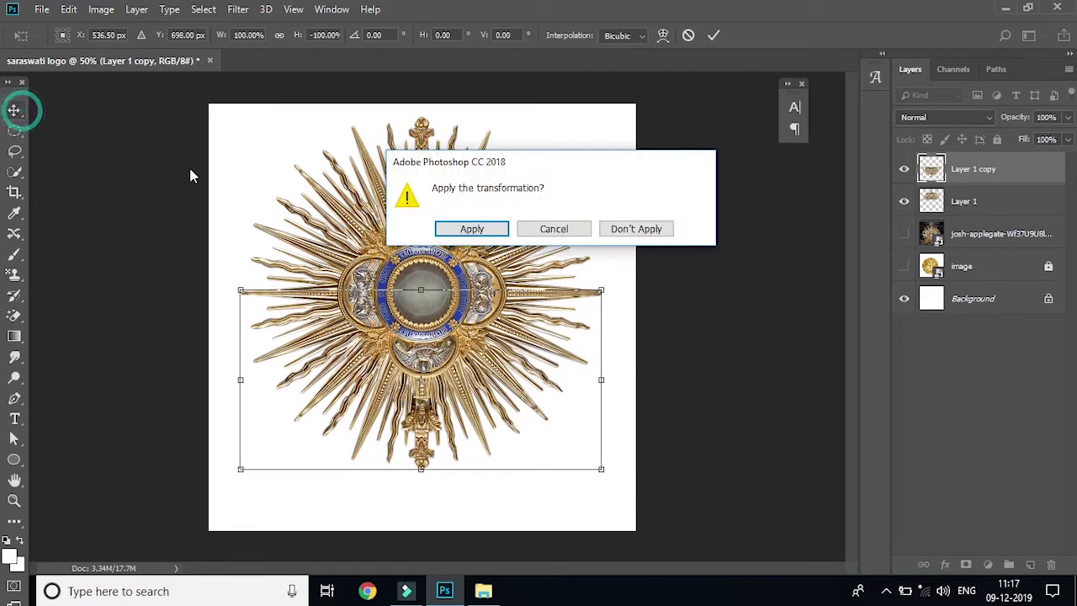
pyautogui.click(473, 228)
pyautogui.click(721, 324)
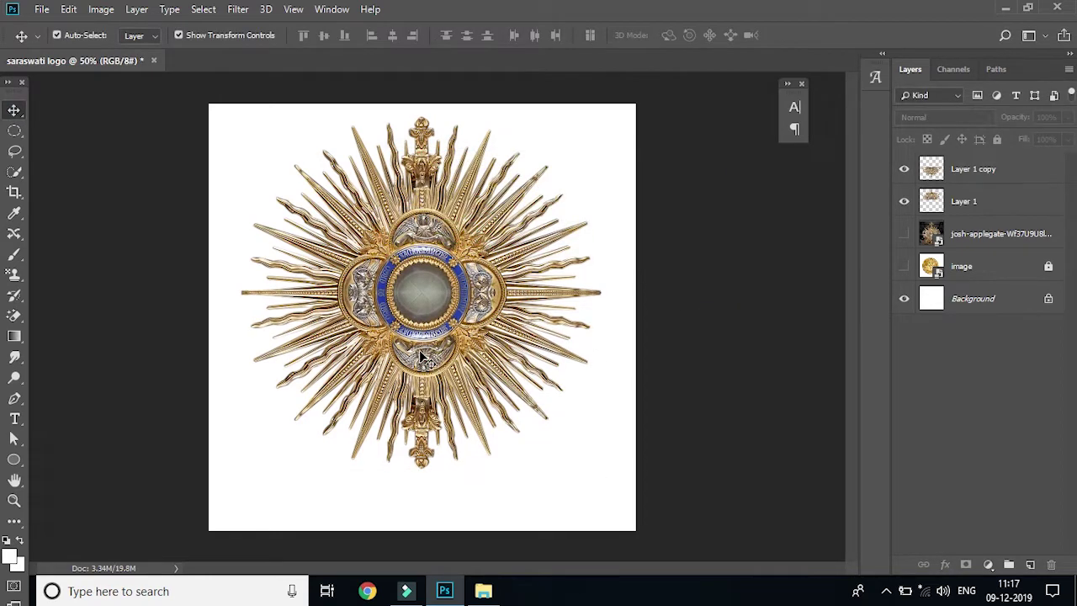
# - Merge Layer 1 copy and Layer 1 with Ctrl+E, then test moving the emblem and undo it
pyautogui.scroll(3, 437, 316)
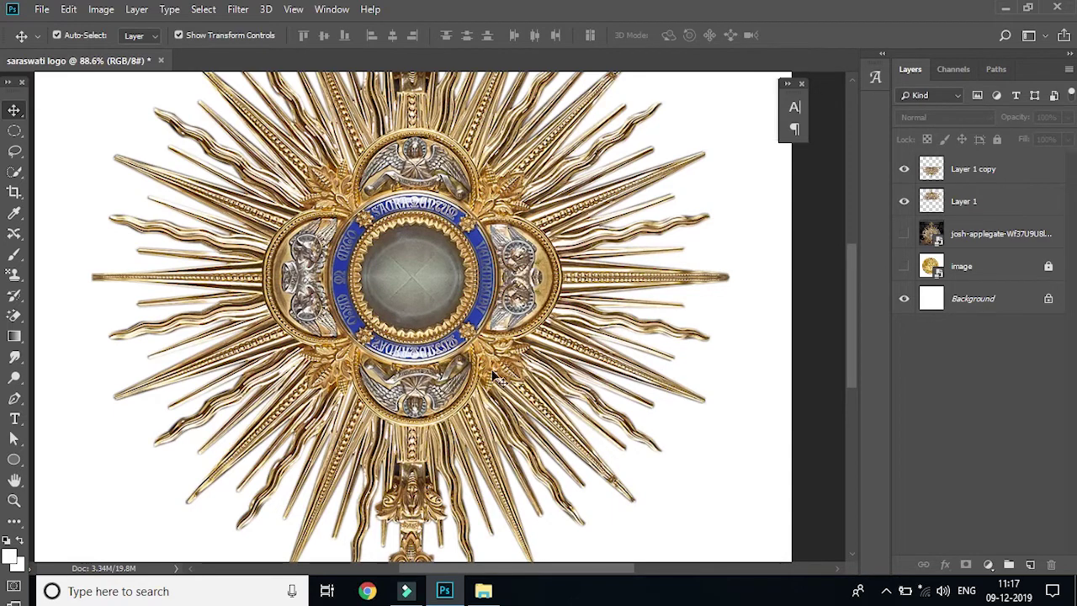
pyautogui.scroll(-1, 502, 361)
pyautogui.scroll(-1, 498, 372)
pyautogui.scroll(-2, 492, 384)
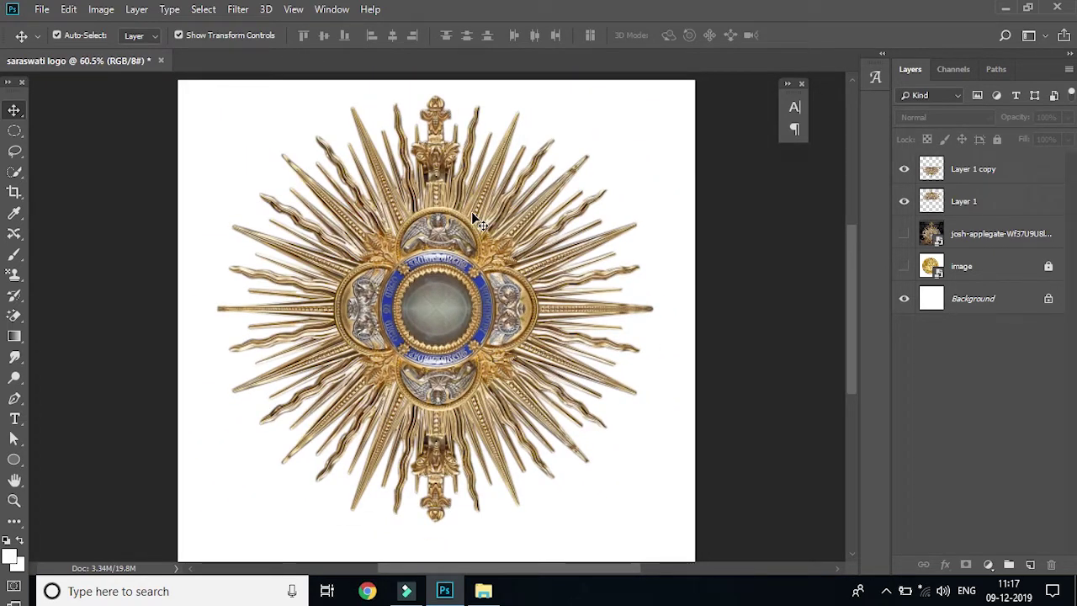
pyautogui.click(986, 169)
pyautogui.keyDown('shift'); pyautogui.click(986, 204); pyautogui.keyUp('shift')
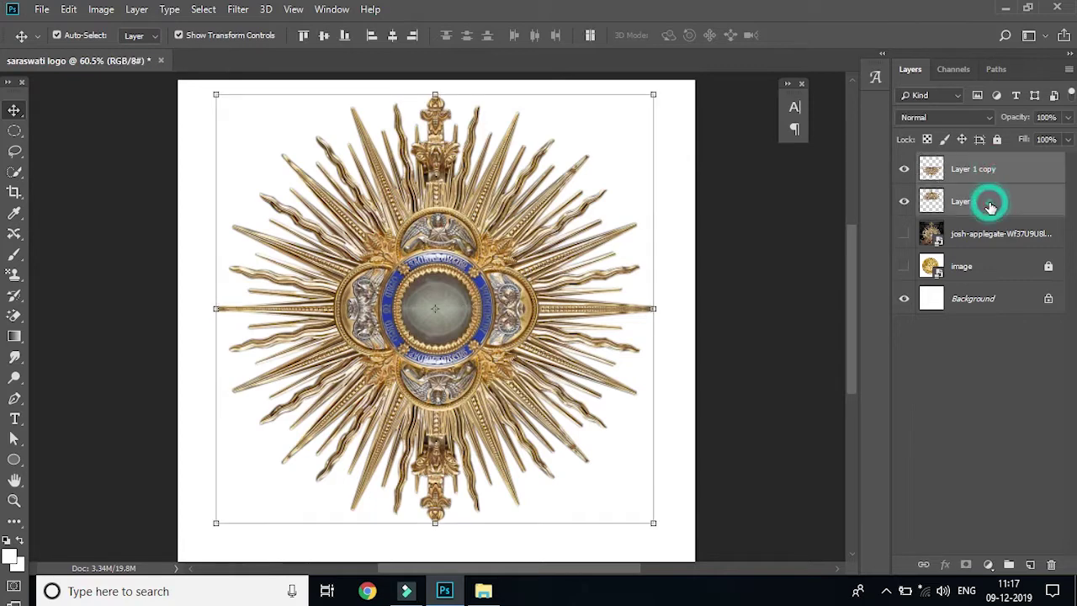
pyautogui.hotkey('ctrl', 'e')
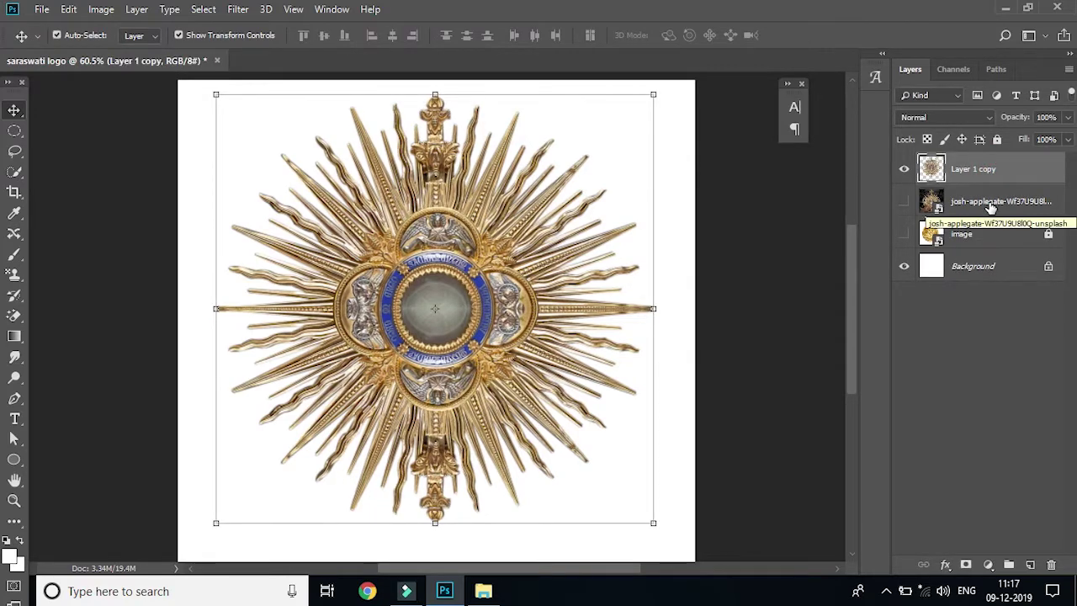
pyautogui.moveTo(428, 278); pyautogui.dragTo(430, 288)
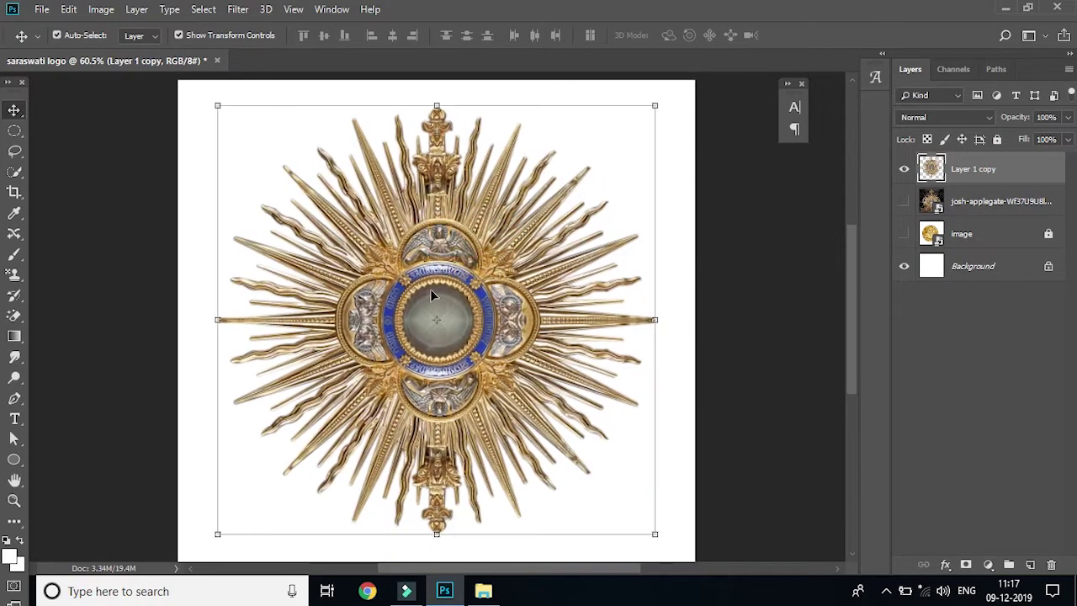
pyautogui.hotkey('ctrl', 'z')
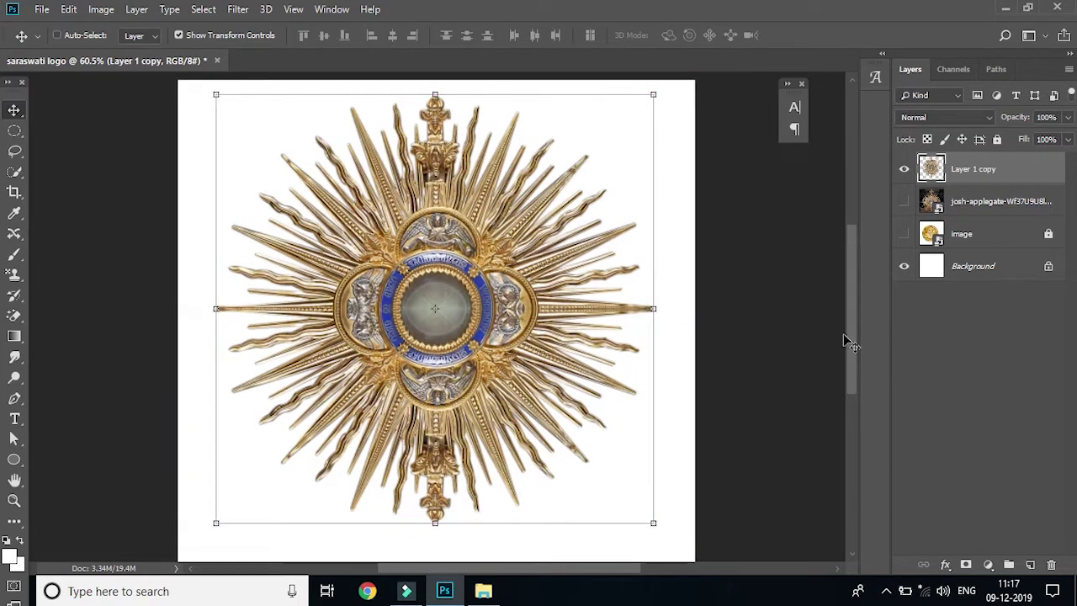
pyautogui.hotkey('ctrl', 'shift', 'z')
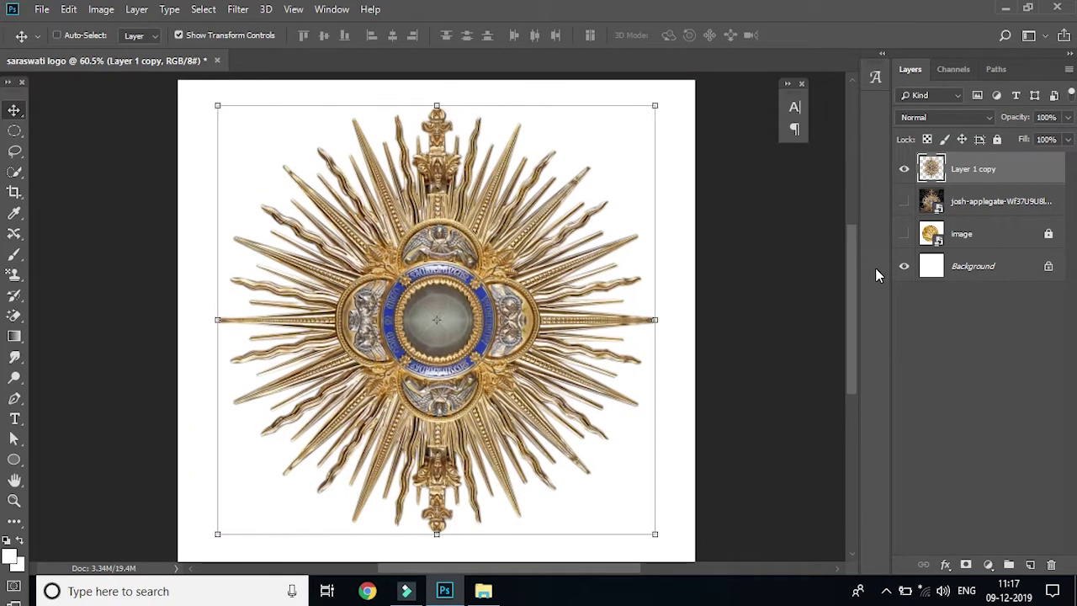
# - Undo the merge to separate the halves, then apply Lock All to Layer 1 and Layer 1 copy
pyautogui.hotkey('ctrl', 'z')
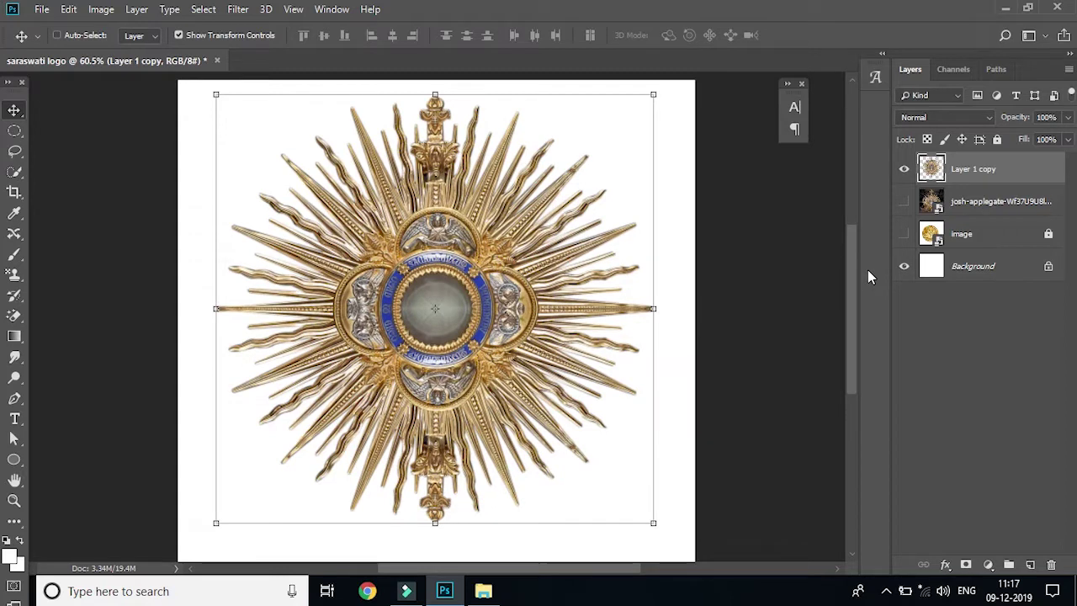
pyautogui.hotkey('ctrl', 'z')
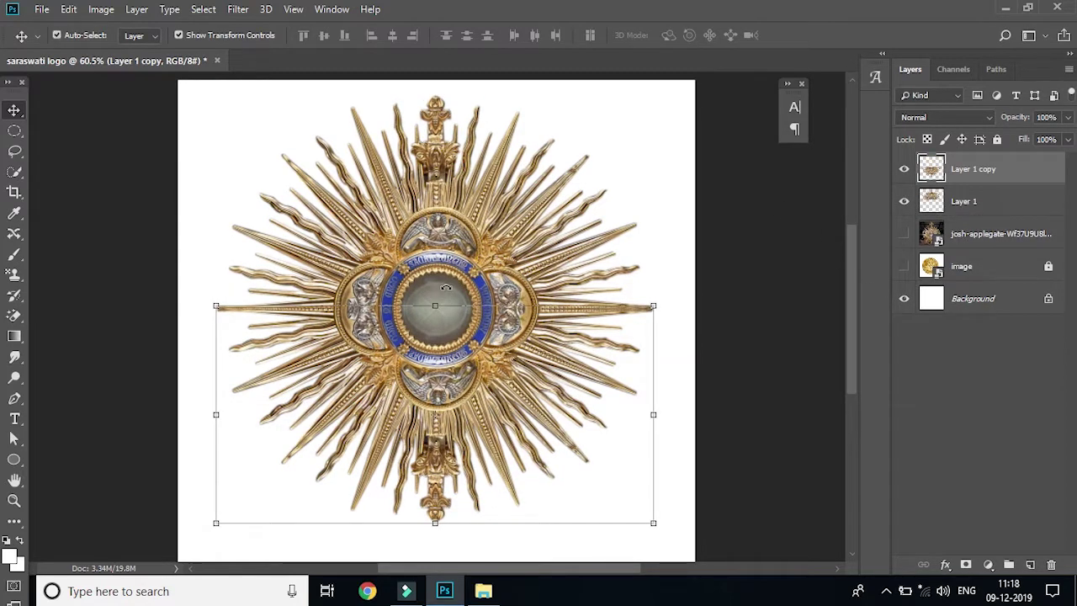
pyautogui.click(769, 284)
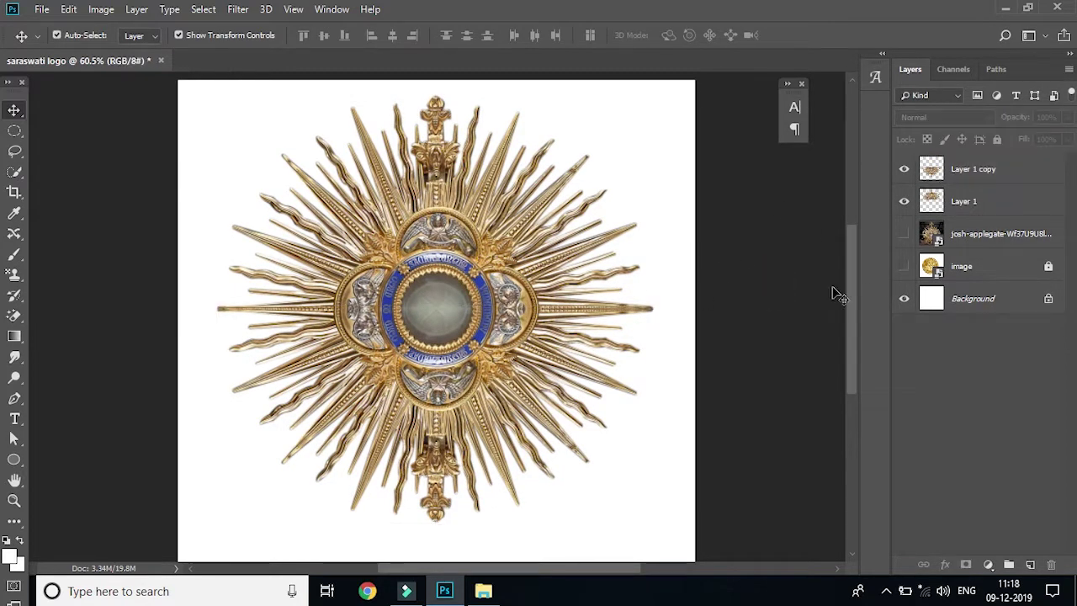
pyautogui.click(1020, 203)
pyautogui.click(998, 138)
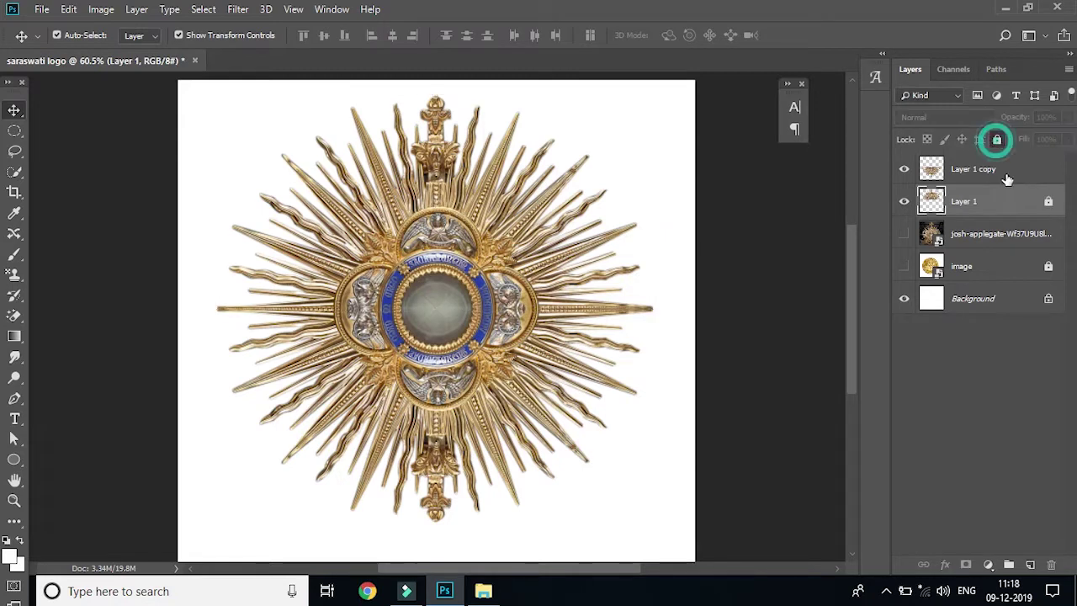
pyautogui.click(1013, 172)
pyautogui.click(997, 140)
pyautogui.moveTo(383, 286); pyautogui.dragTo(467, 368)
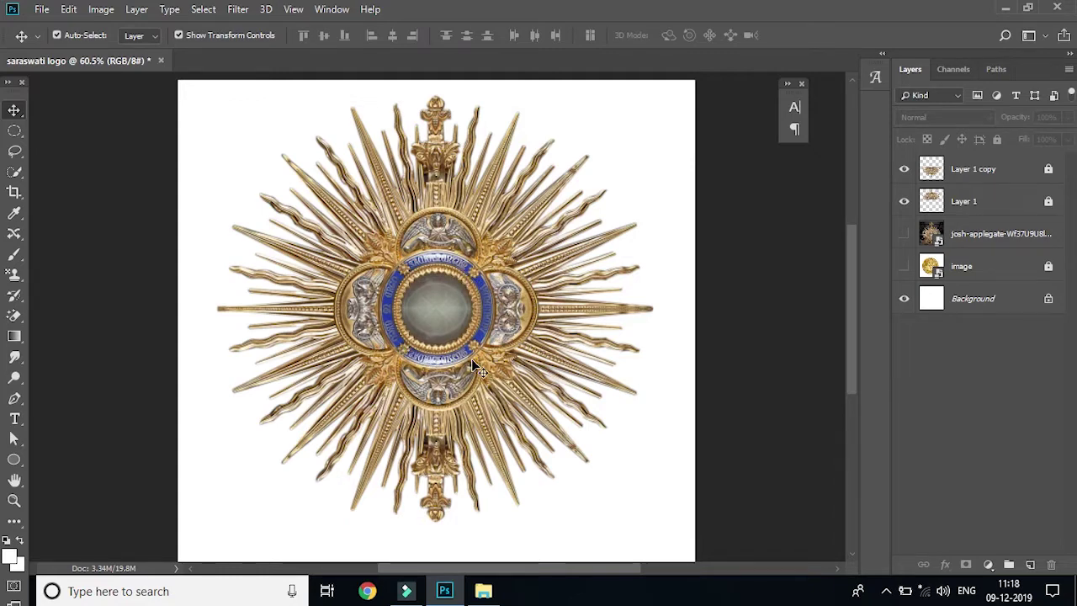
pyautogui.scroll(1, 495, 363)
# - Add a new empty layer above Layer 1 copy and select the Custom Shape tool
pyautogui.scroll(1, 495, 363)
pyautogui.scroll(1, 494, 363)
pyautogui.scroll(1, 494, 364)
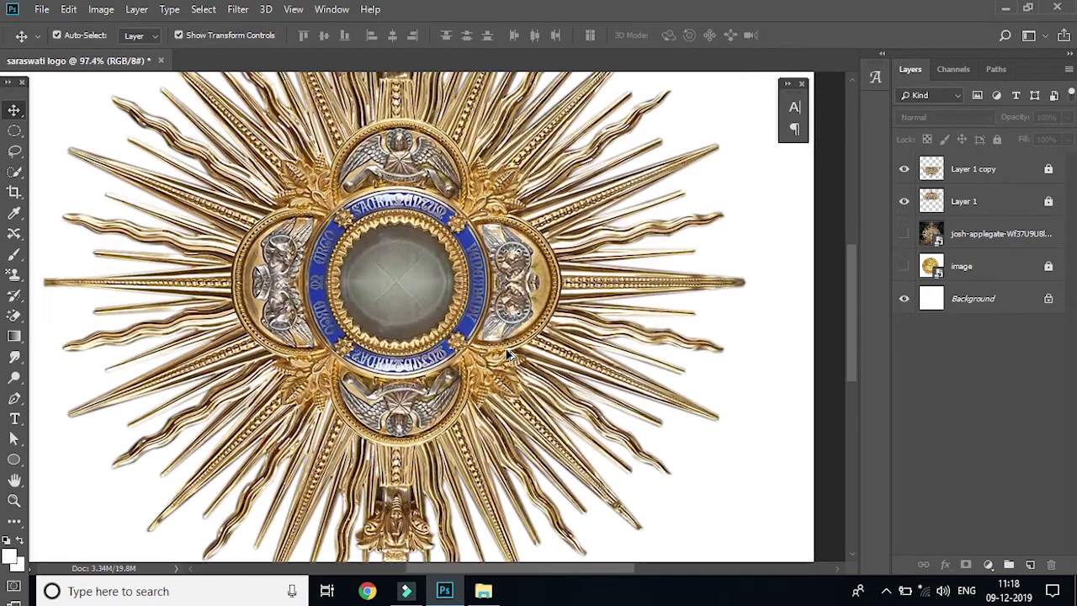
pyautogui.click(1006, 170)
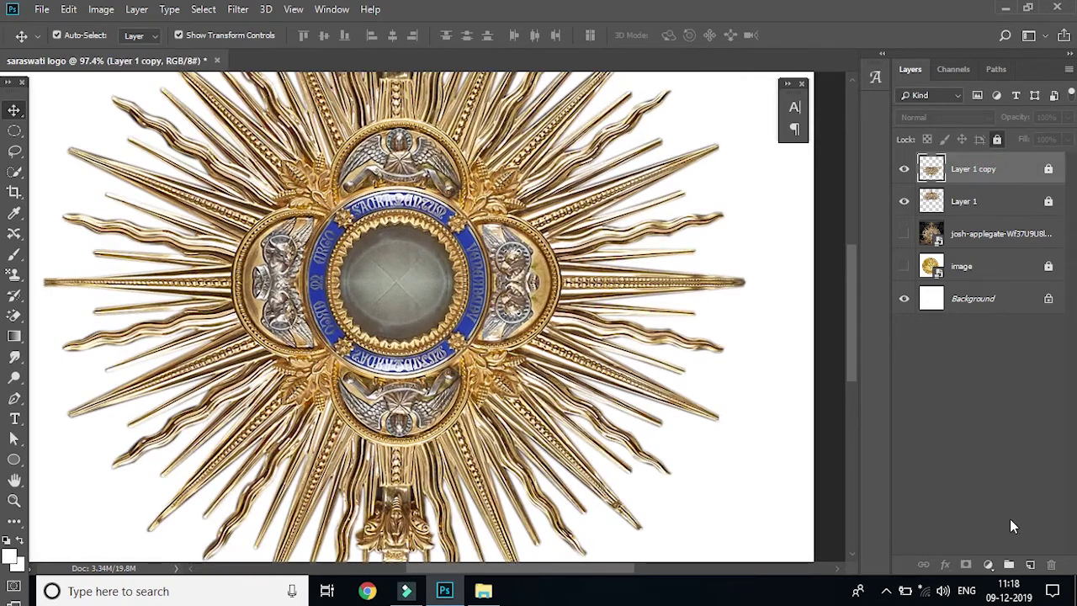
pyautogui.click(1030, 565)
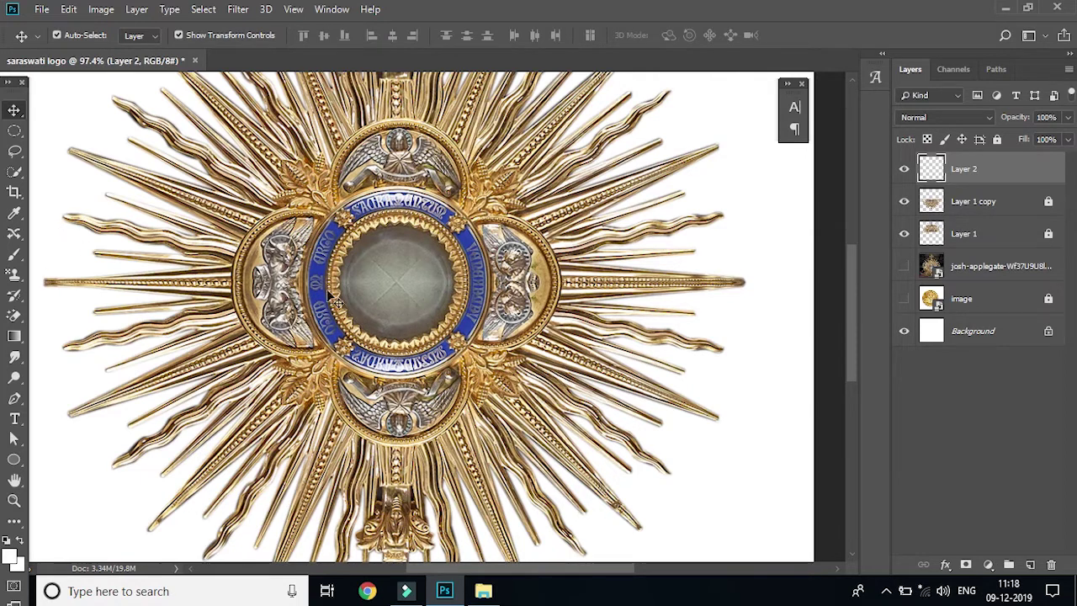
pyautogui.click(14, 130)
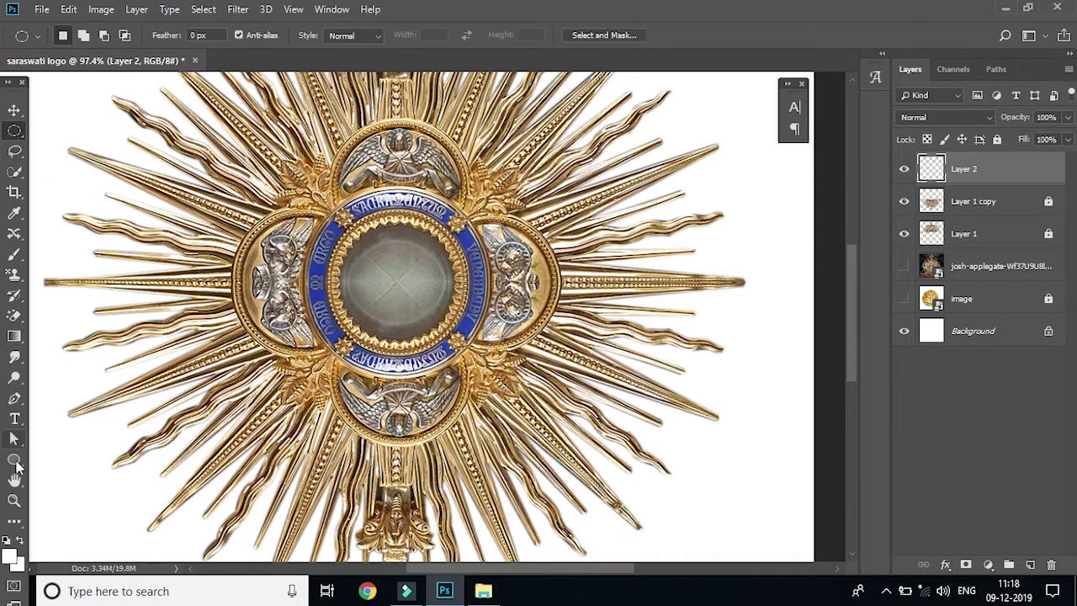
pyautogui.click(15, 459)
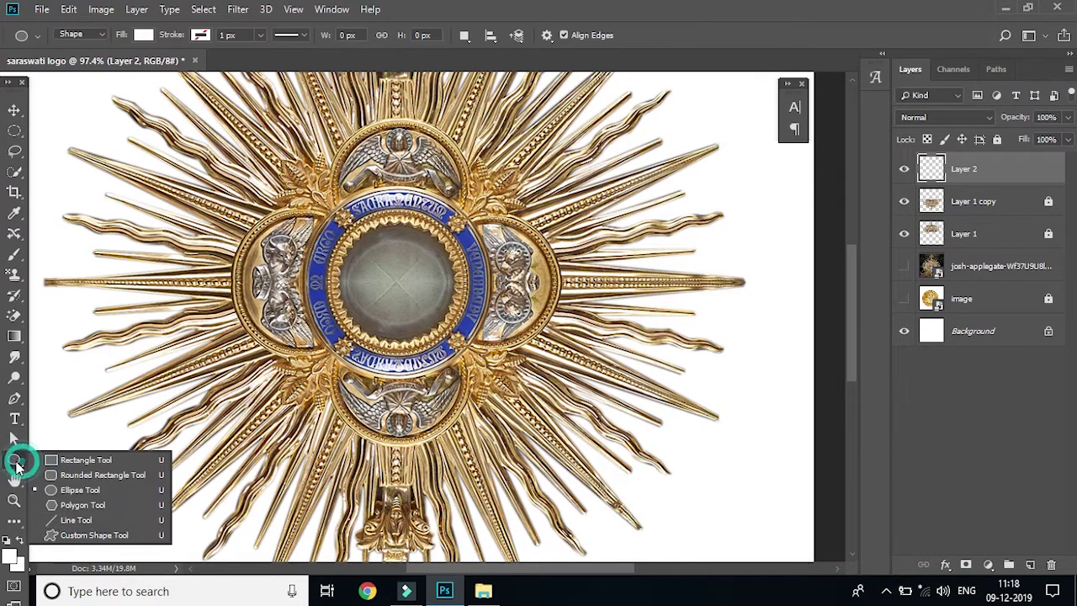
pyautogui.click(78, 536)
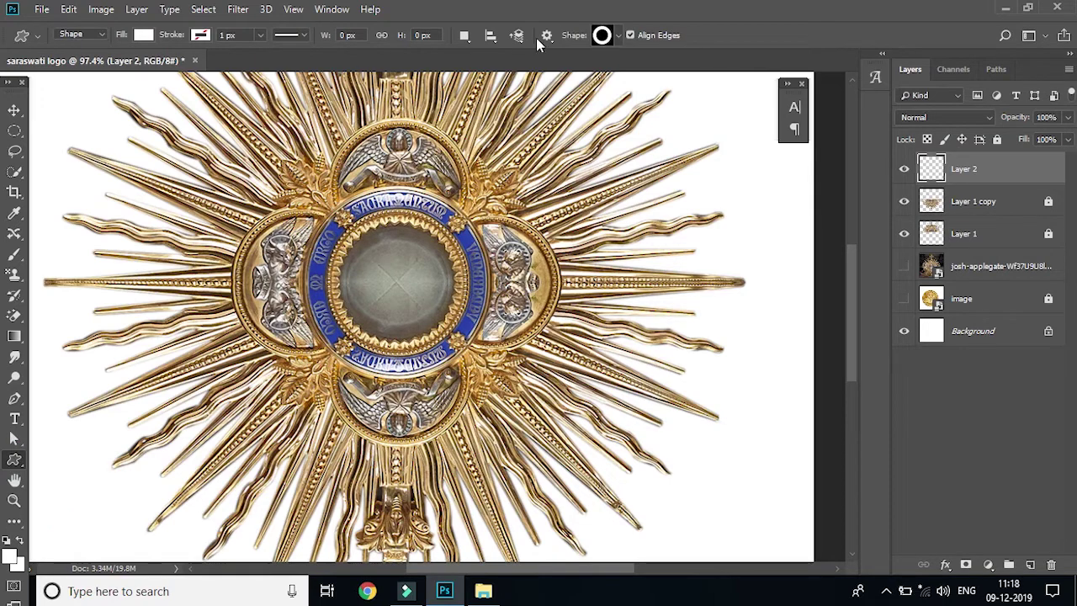
# - Pick the ring from the custom shape library and draw it about 230 px over the blue band
pyautogui.click(602, 35)
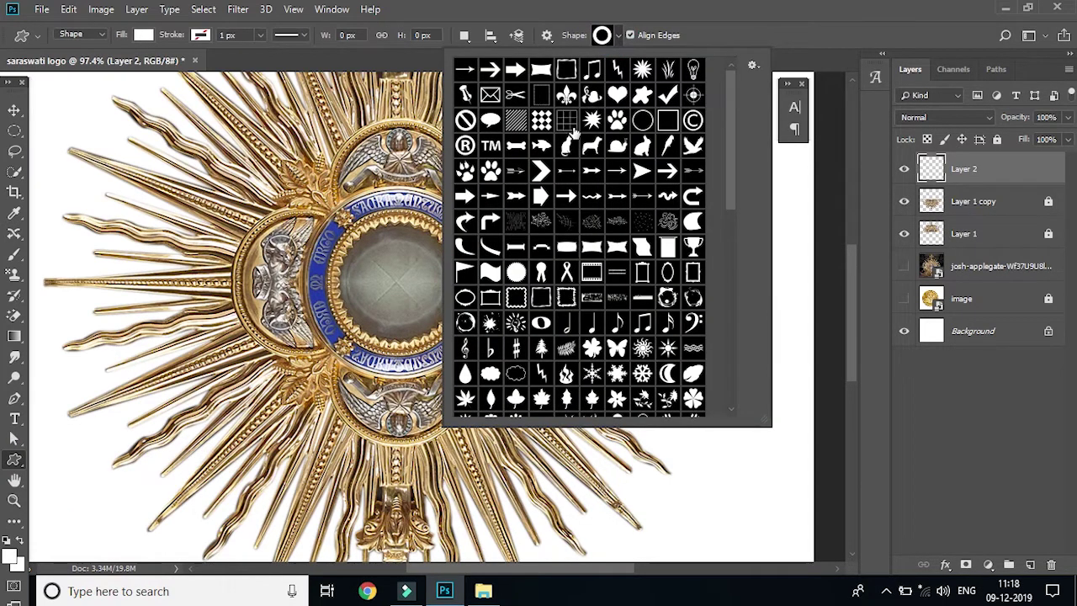
pyautogui.scroll(-2, 500, 380)
pyautogui.scroll(-3, 501, 381)
pyautogui.scroll(-2, 501, 380)
pyautogui.scroll(-2, 501, 380)
pyautogui.scroll(-2, 500, 381)
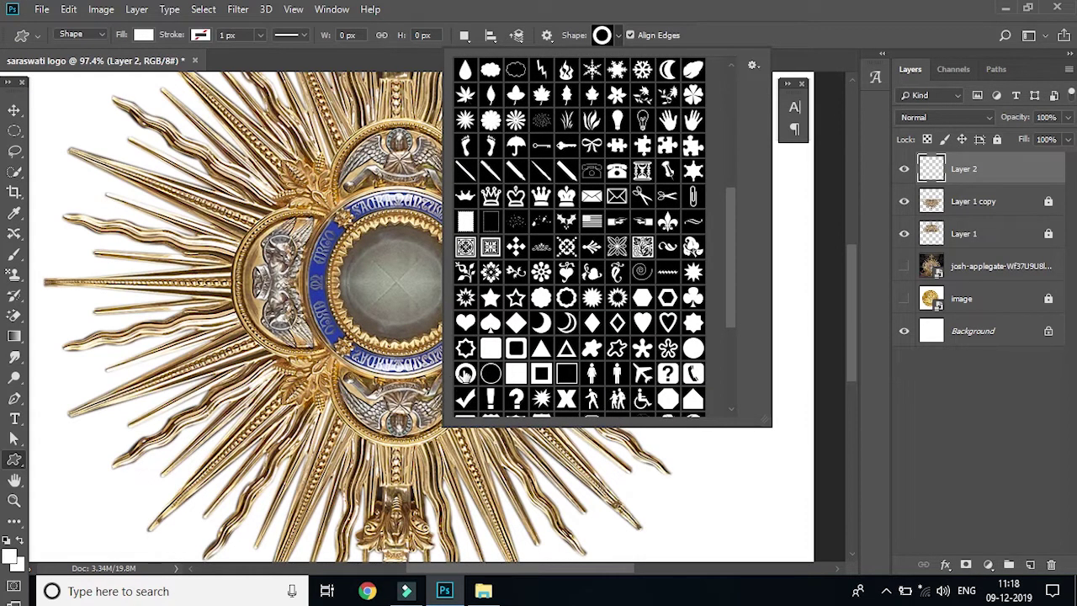
pyautogui.doubleClick(465, 375)
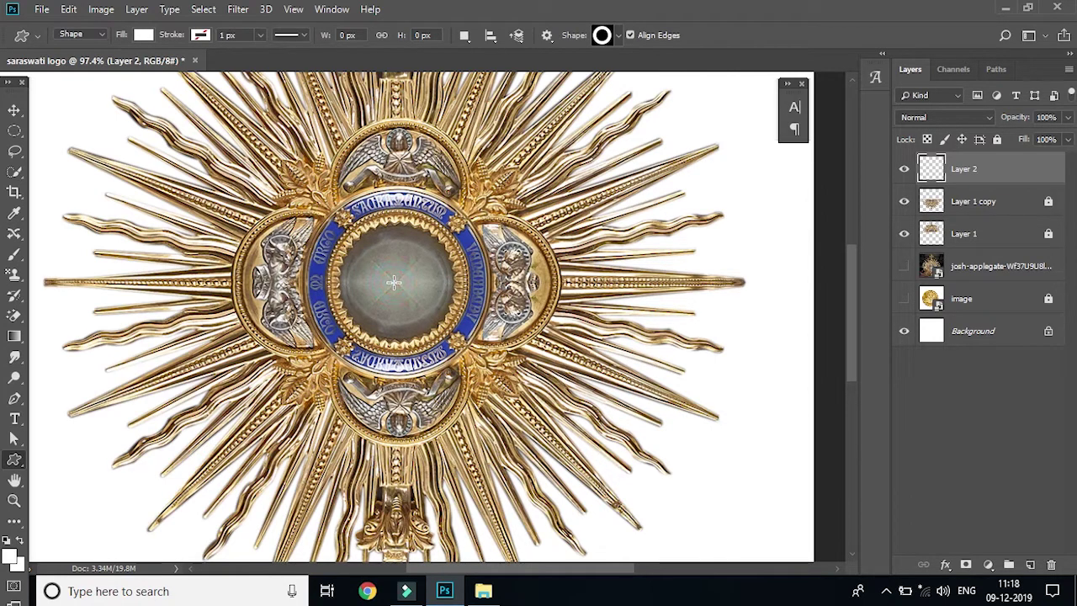
pyautogui.moveTo(394, 282); pyautogui.dragTo(504, 340)
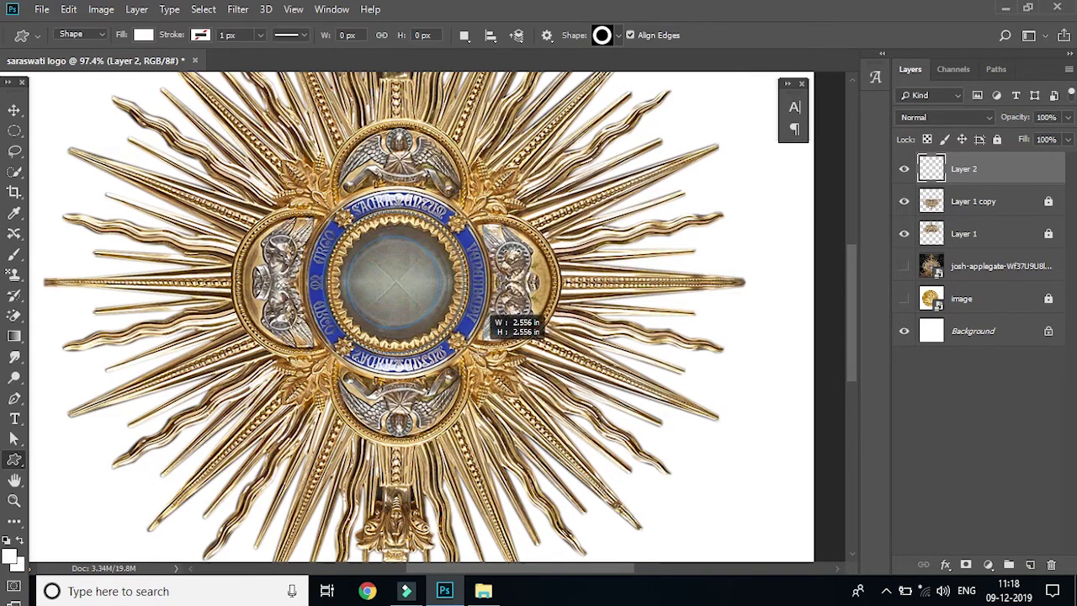
pyautogui.moveTo(490, 375); pyautogui.dragTo(482, 367)
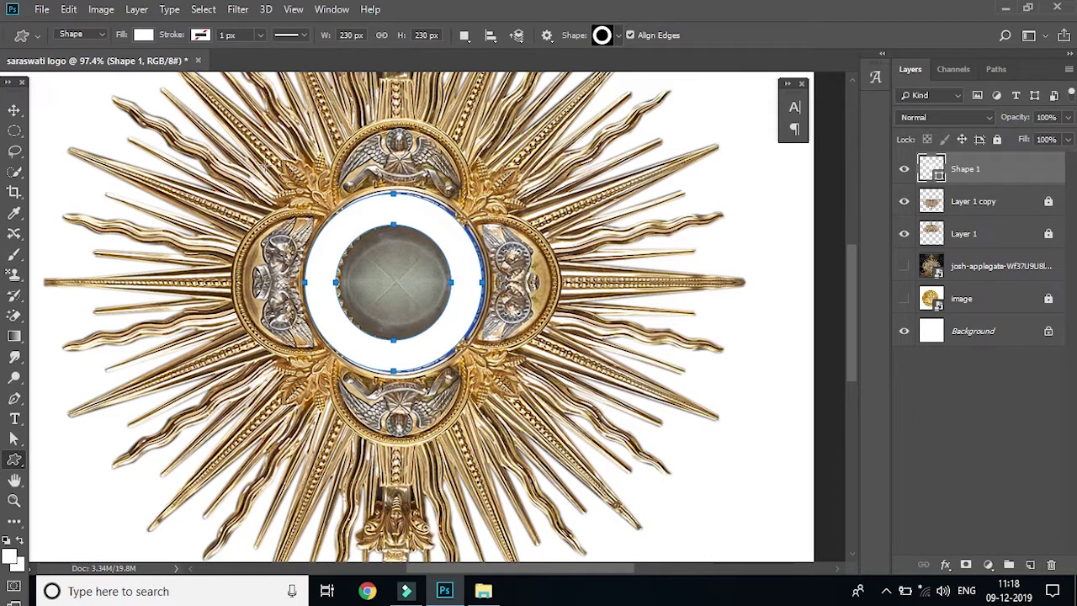
pyautogui.click(143, 35)
# - Fill the Shape 1 ring bright green and nudge it slightly right to centre it on the band
pyautogui.click(143, 34)
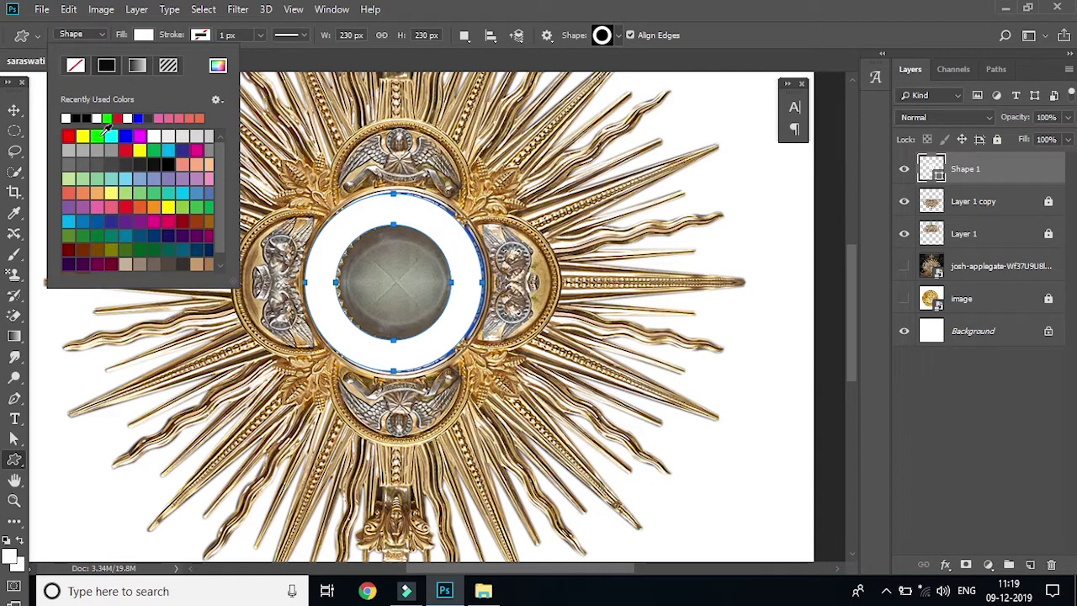
pyautogui.click(97, 135)
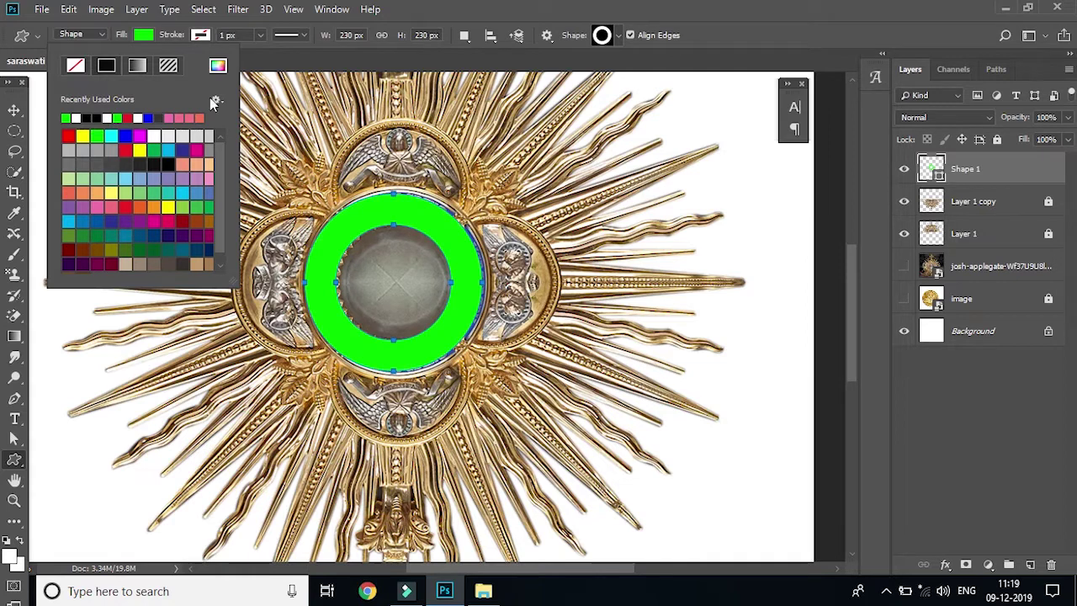
pyautogui.click(280, 58)
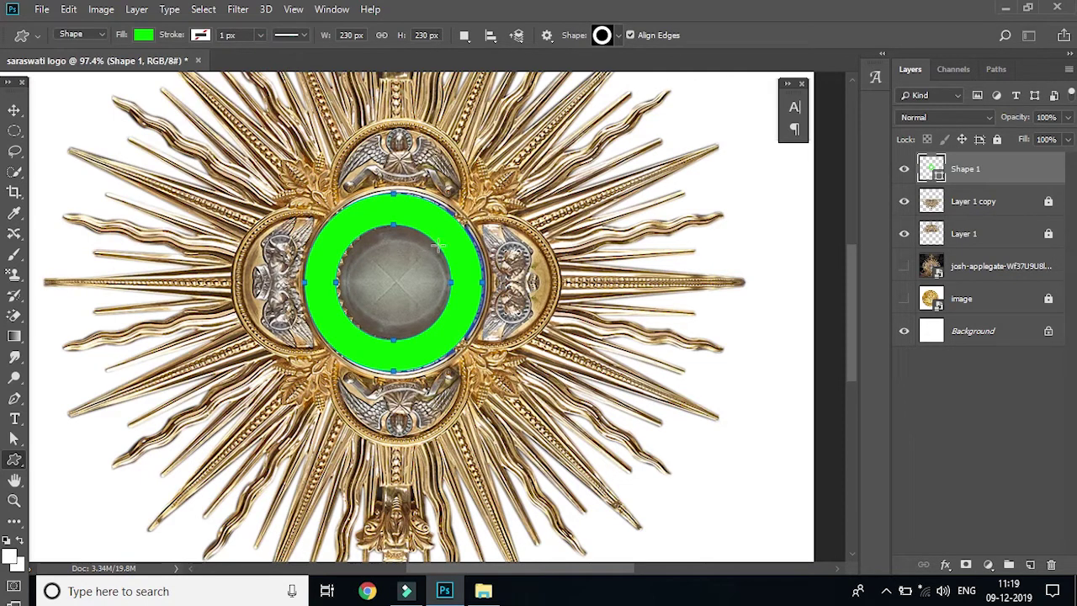
pyautogui.click(14, 110)
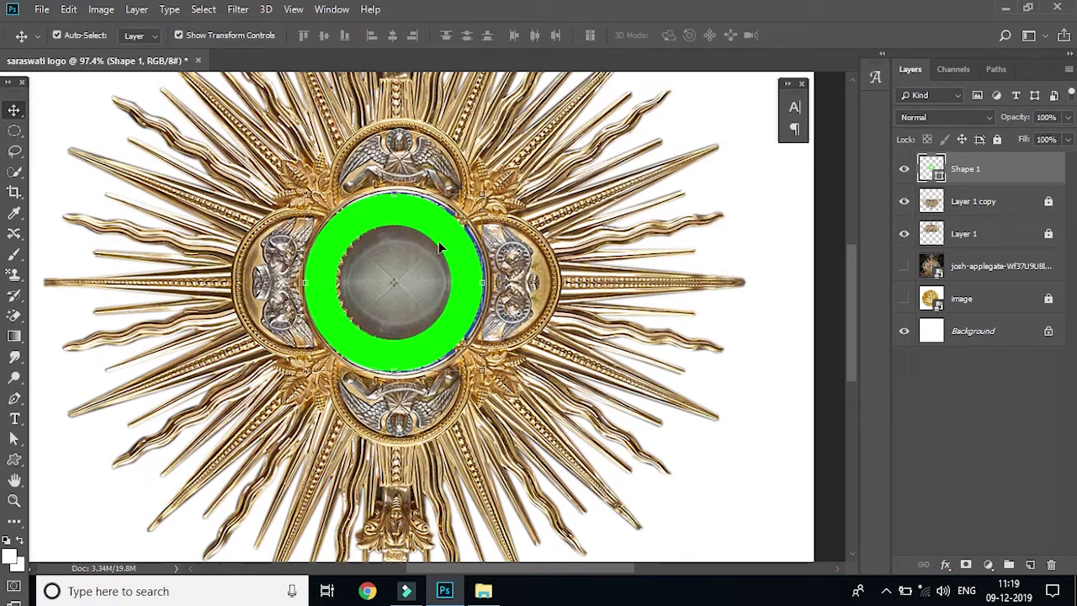
pyautogui.click(561, 354)
pyautogui.moveTo(462, 290); pyautogui.dragTo(468, 293)
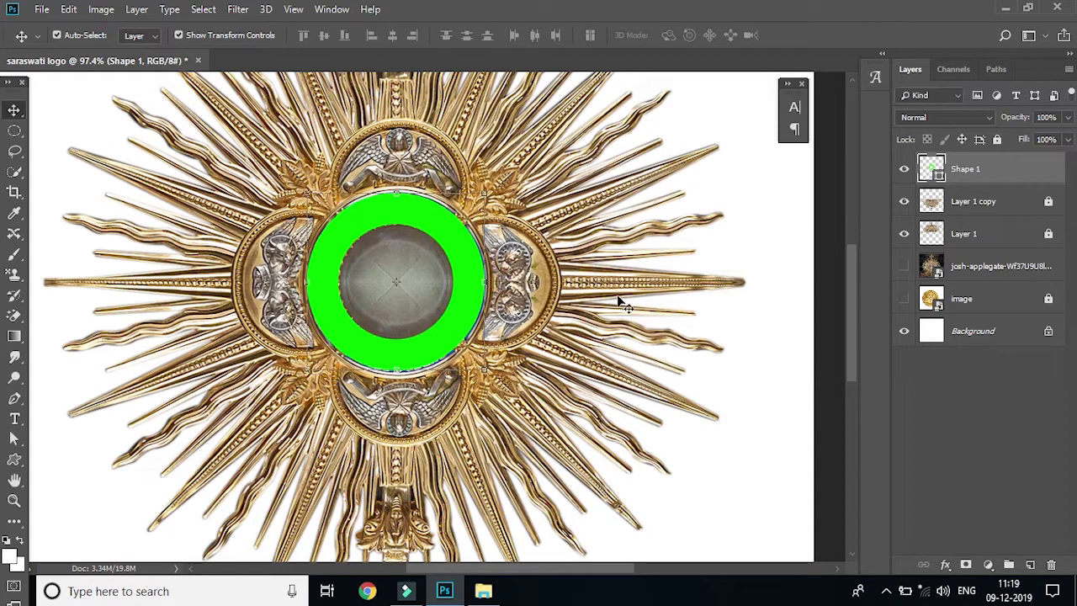
pyautogui.click(756, 353)
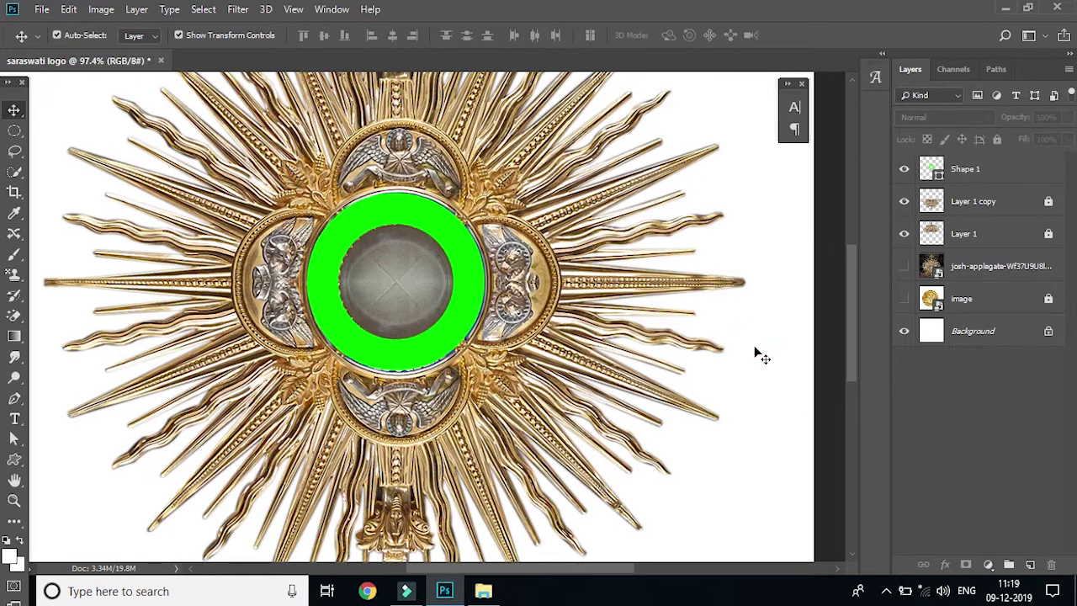
pyautogui.click(453, 326)
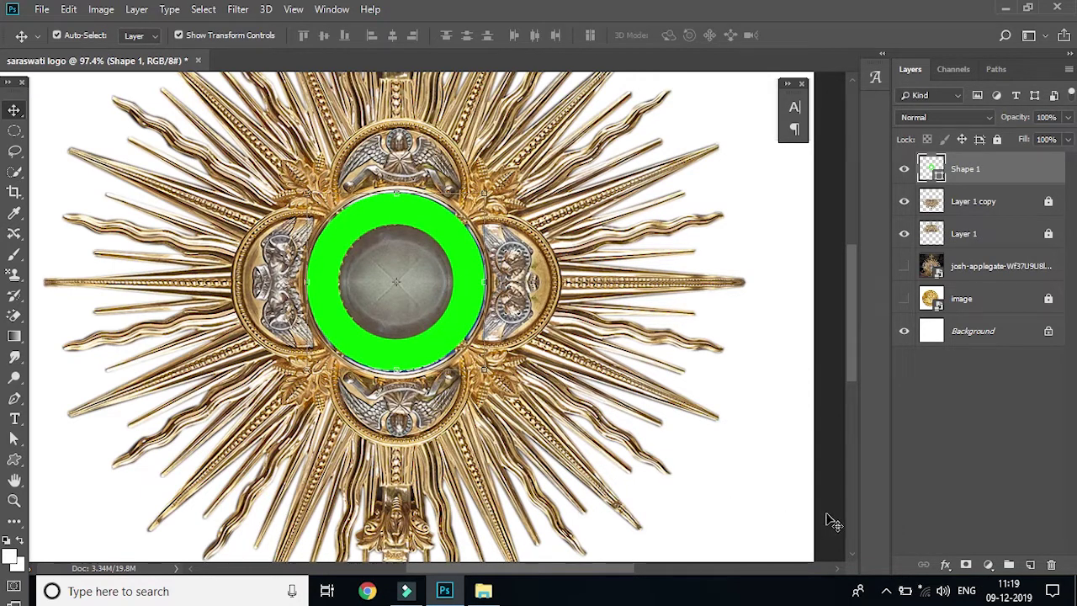
# - Open the ring's Layer Style and add Bevel & Emboss, keeping the Inner Bevel style
pyautogui.click(946, 566)
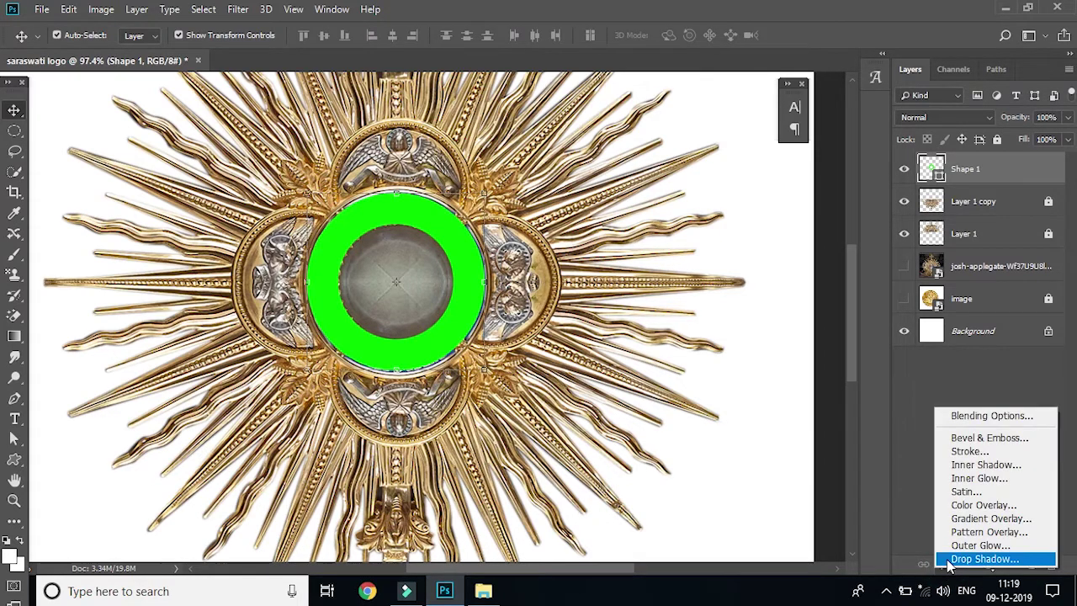
pyautogui.click(973, 416)
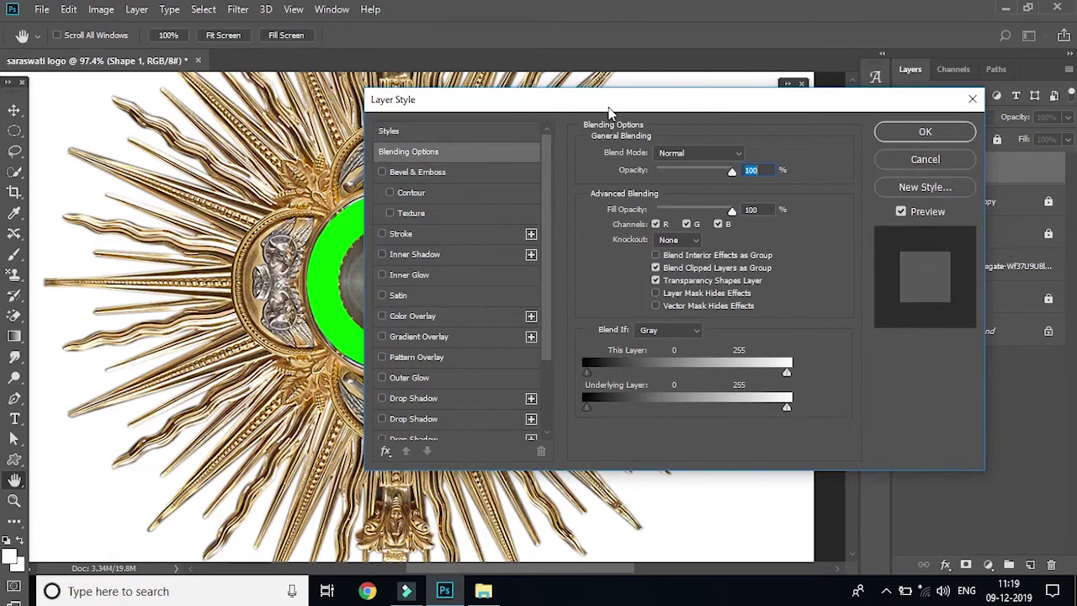
pyautogui.moveTo(614, 109)
pyautogui.mouseDown()
pyautogui.moveTo(722, 99)
pyautogui.moveTo(737, 50)
pyautogui.mouseUp()
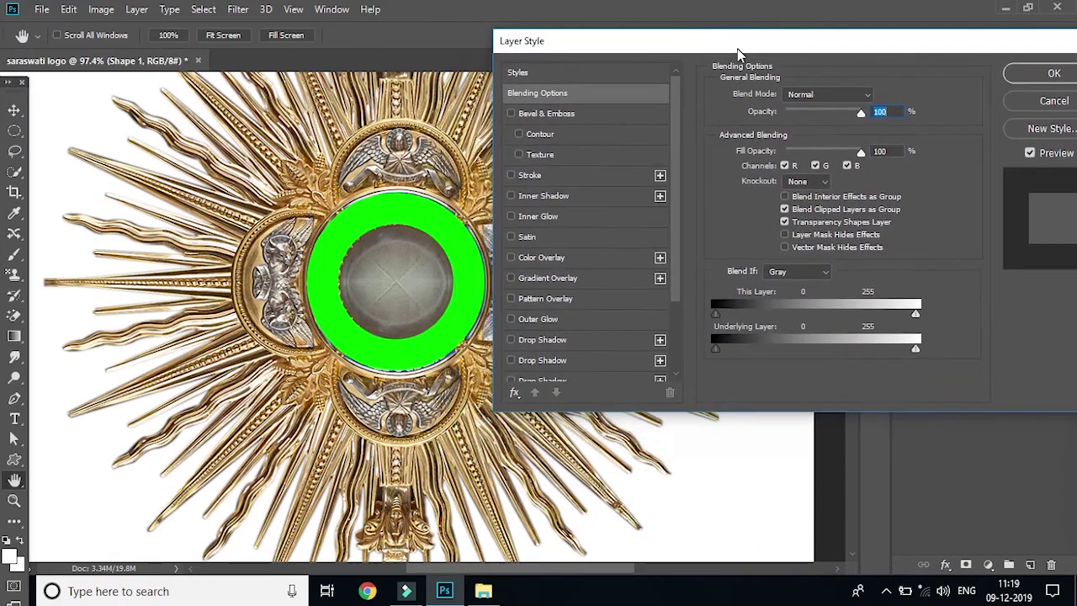
pyautogui.click(599, 114)
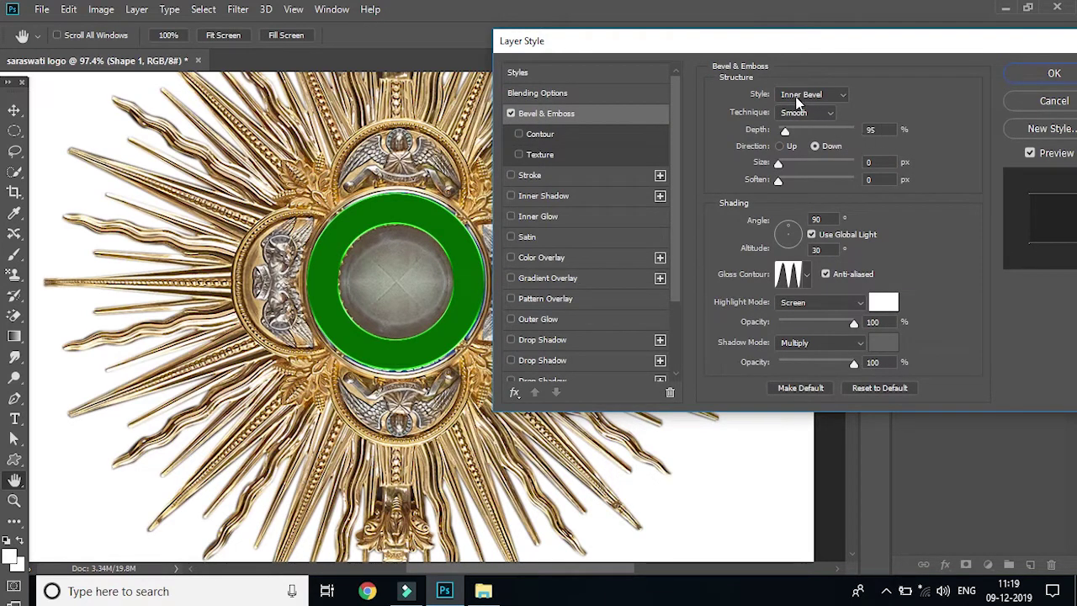
pyautogui.click(800, 96)
pyautogui.click(806, 119)
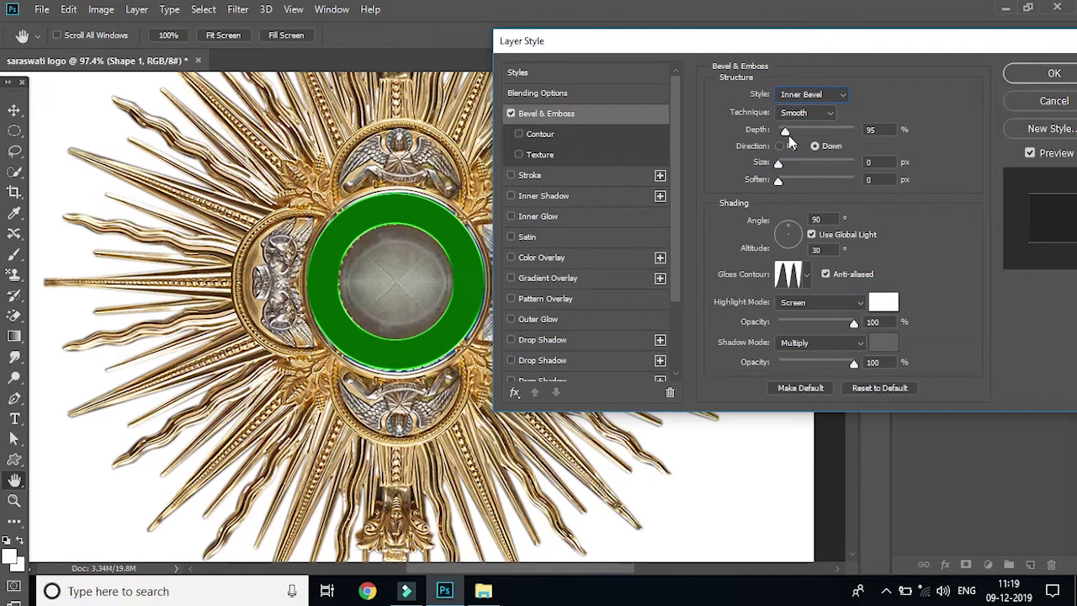
# - Set the bevel to Depth 74%, direction Down, Size 1 px, Soften 0, and enable Gradient Overlay
pyautogui.moveTo(788, 132)
pyautogui.mouseDown()
pyautogui.moveTo(797, 130)
pyautogui.moveTo(784, 133)
pyautogui.mouseUp()
pyautogui.click(782, 146)
pyautogui.click(818, 146)
pyautogui.moveTo(779, 164)
pyautogui.mouseDown()
pyautogui.moveTo(795, 166)
pyautogui.moveTo(760, 169)
pyautogui.mouseUp()
pyautogui.moveTo(779, 164); pyautogui.dragTo(779, 169)
pyautogui.moveTo(781, 182); pyautogui.dragTo(882, 183)
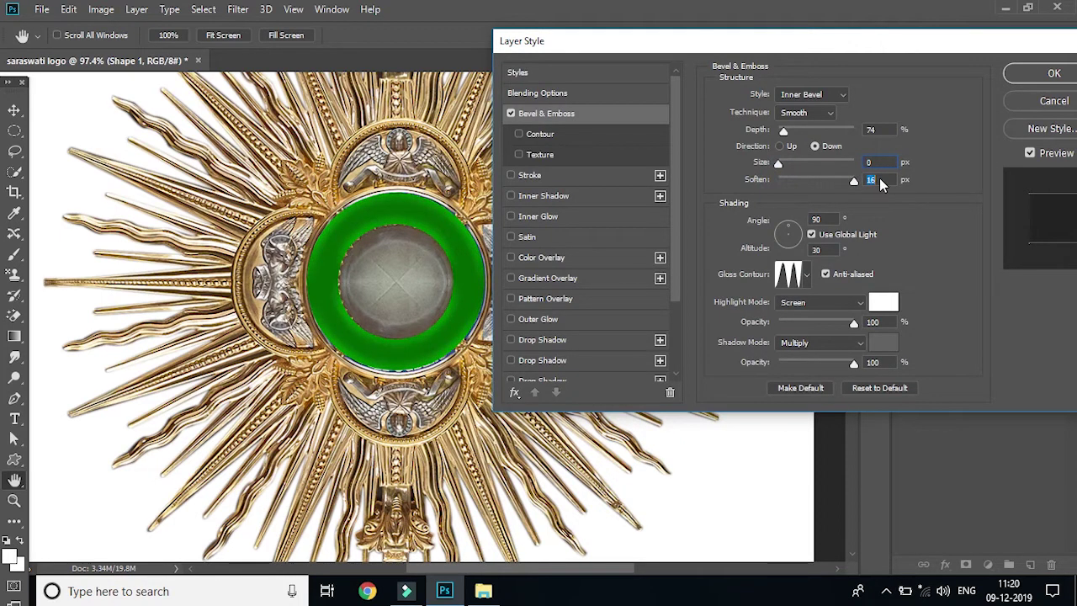
pyautogui.moveTo(810, 185); pyautogui.dragTo(775, 185)
pyautogui.click(778, 164)
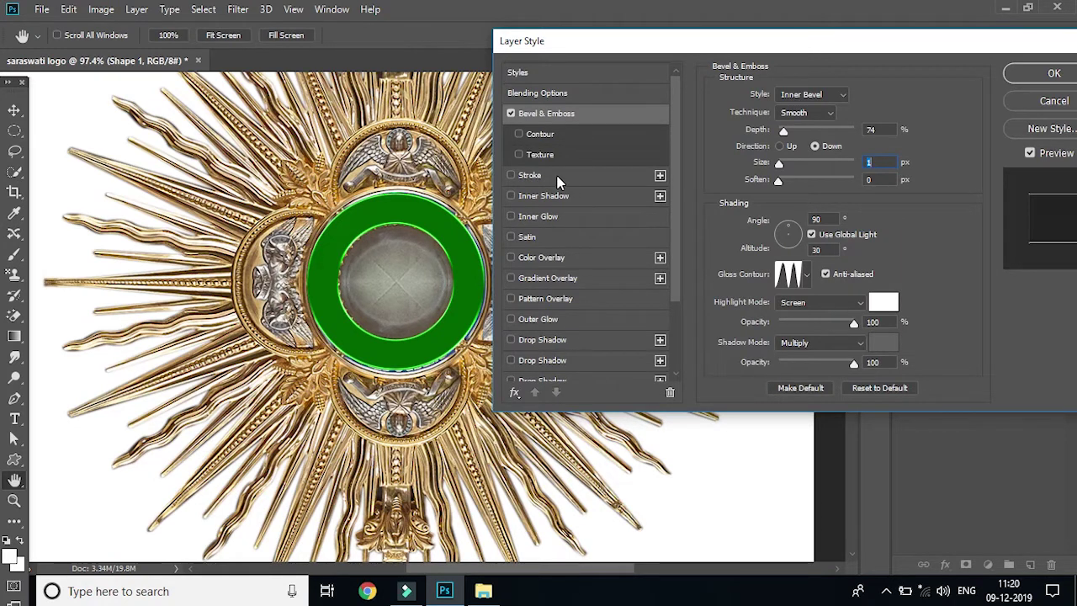
pyautogui.click(563, 285)
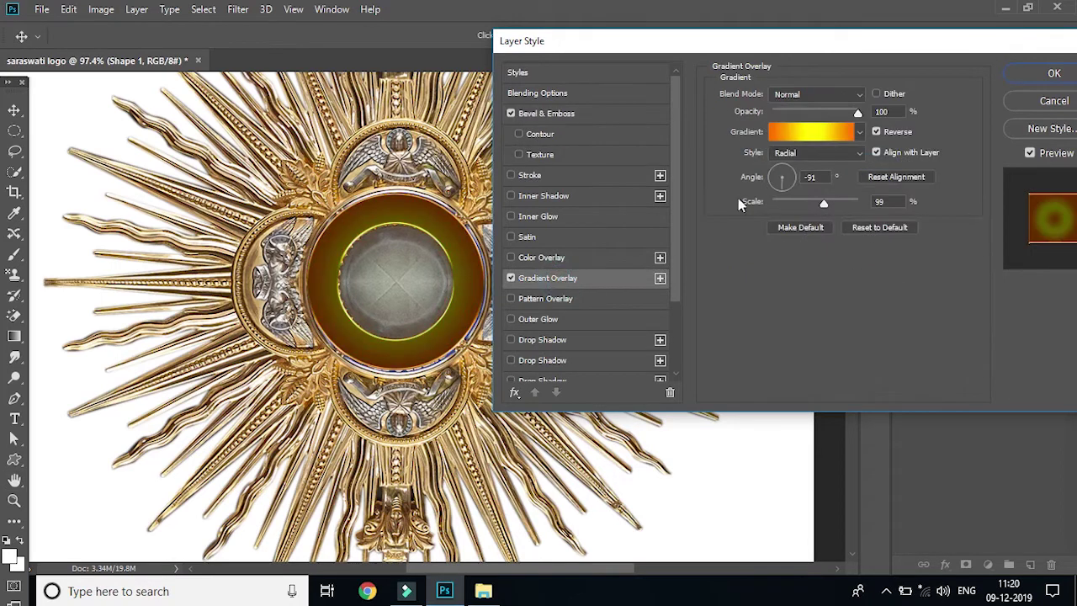
# - Use the Orange, Yellow, Orange gradient for the overlay, leaving Color and Pattern Overlay off
pyautogui.click(803, 132)
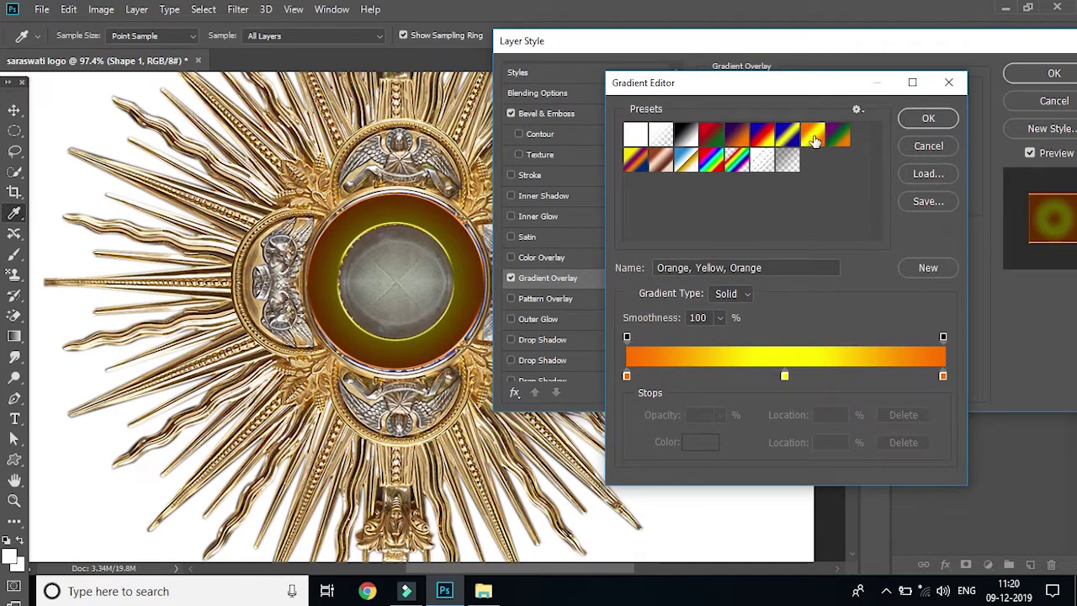
pyautogui.click(921, 119)
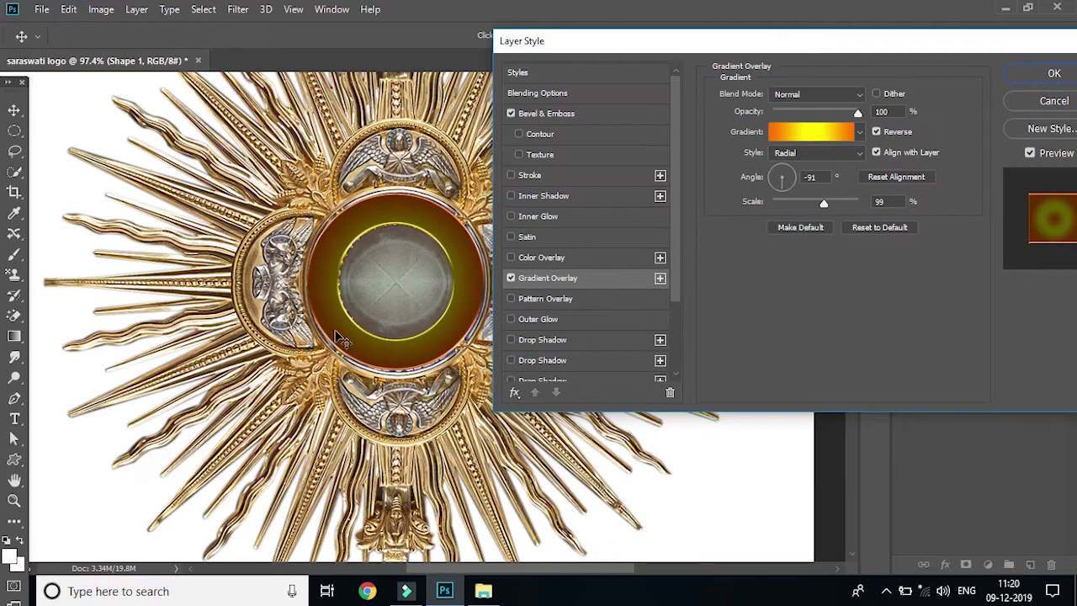
pyautogui.click(566, 258)
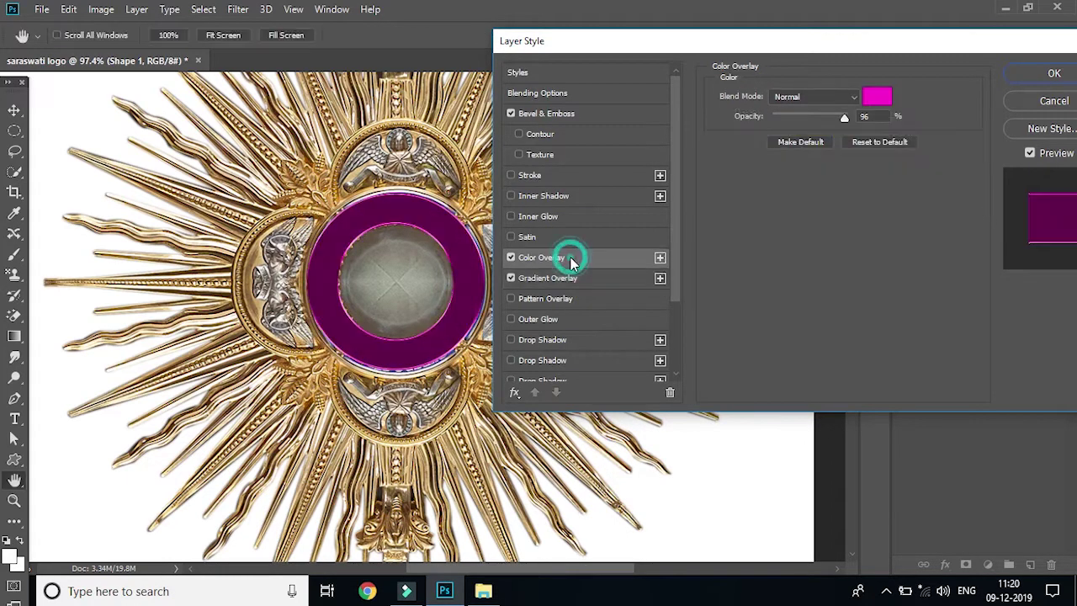
pyautogui.click(511, 260)
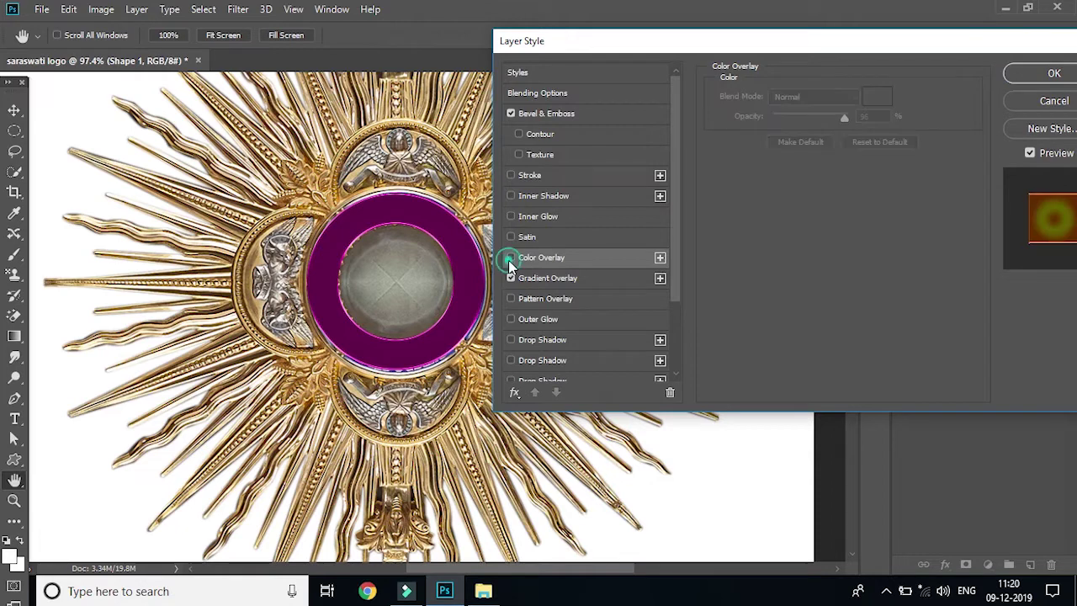
pyautogui.click(563, 299)
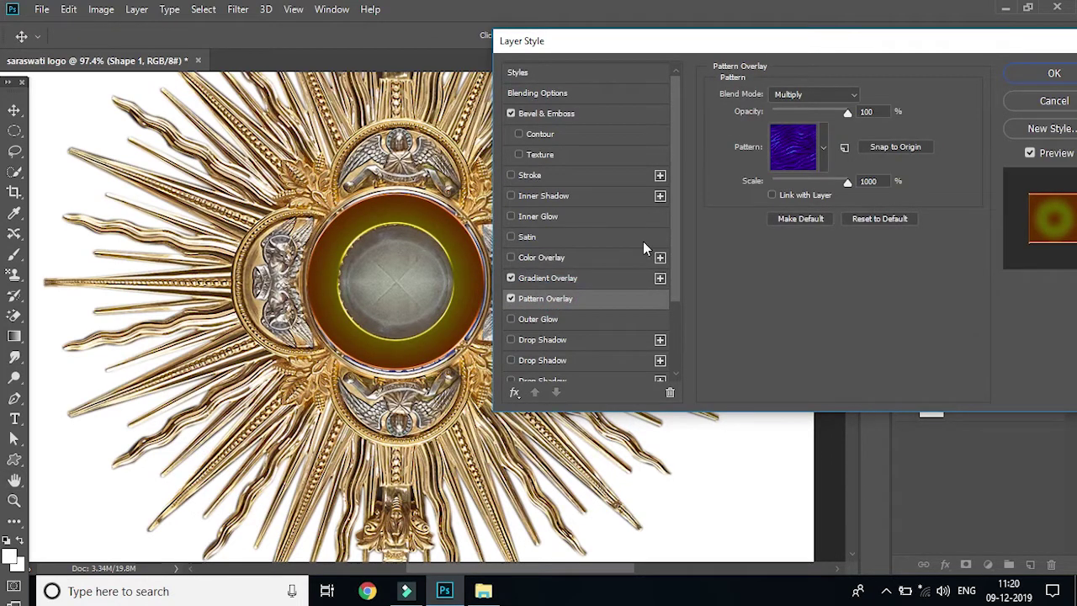
pyautogui.click(511, 299)
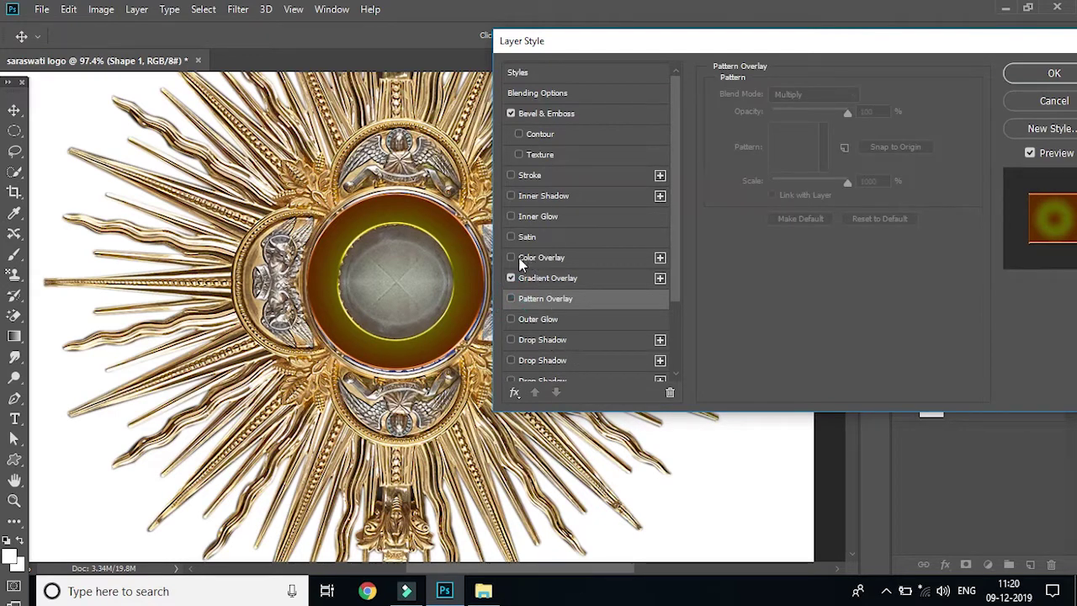
# - Add Satin and a Drop Shadow (Multiply, 77% opacity, 90°, distance 6, size 6) and apply the style
pyautogui.scroll(-2, 566, 278)
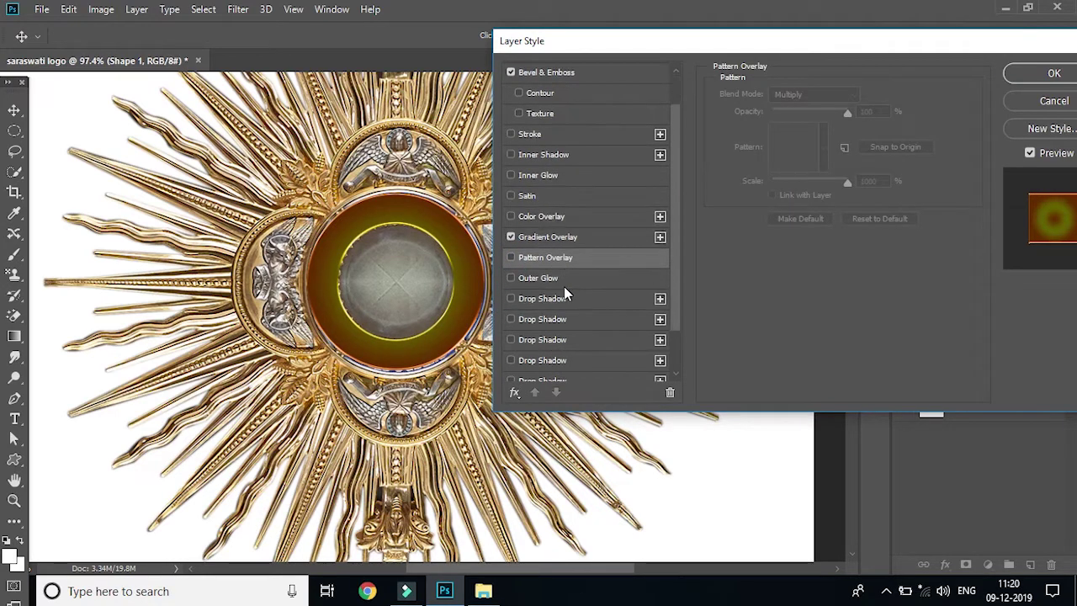
pyautogui.scroll(-1, 564, 323)
pyautogui.scroll(1, 568, 321)
pyautogui.scroll(2, 568, 321)
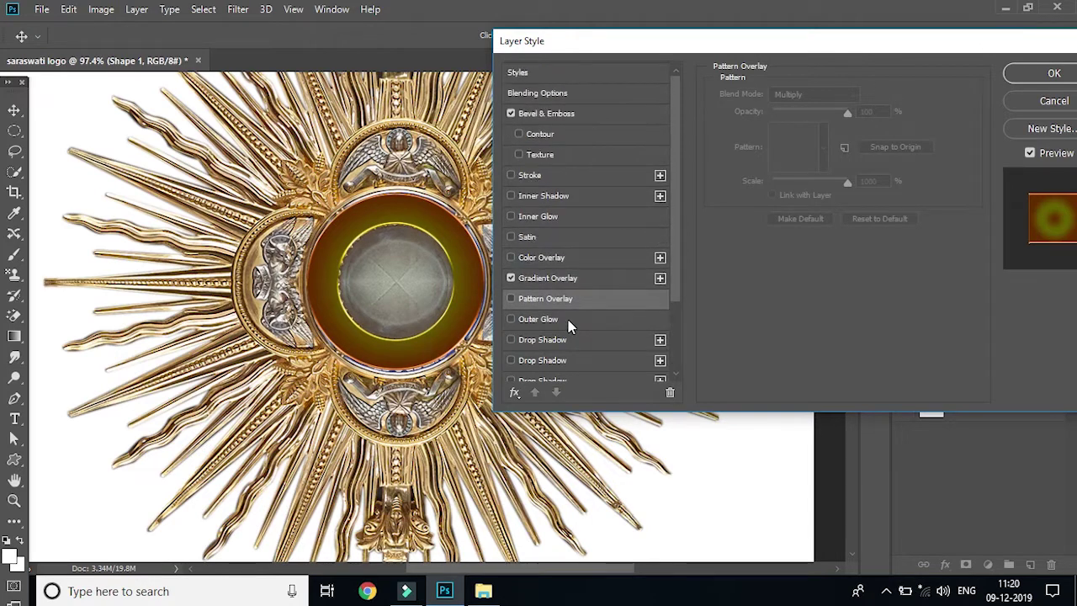
pyautogui.click(542, 244)
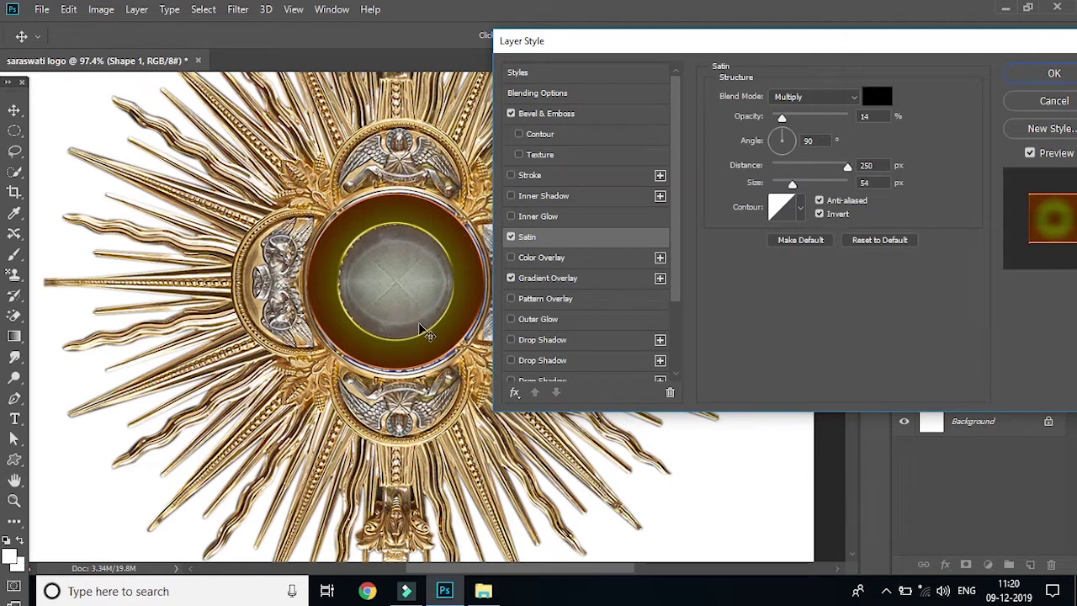
pyautogui.scroll(-1, 613, 289)
pyautogui.scroll(-3, 612, 290)
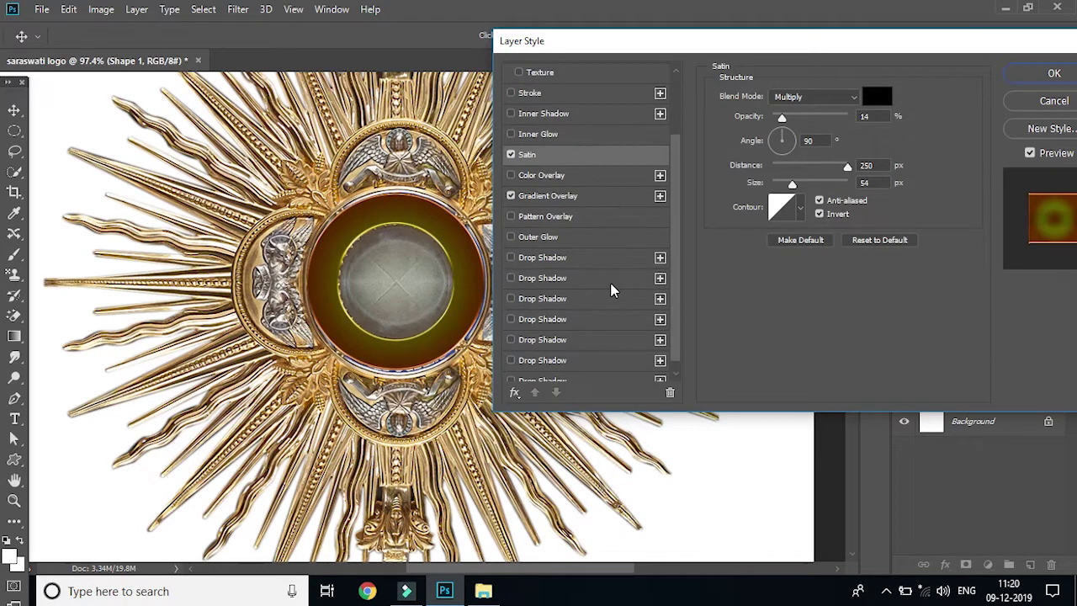
pyautogui.click(560, 259)
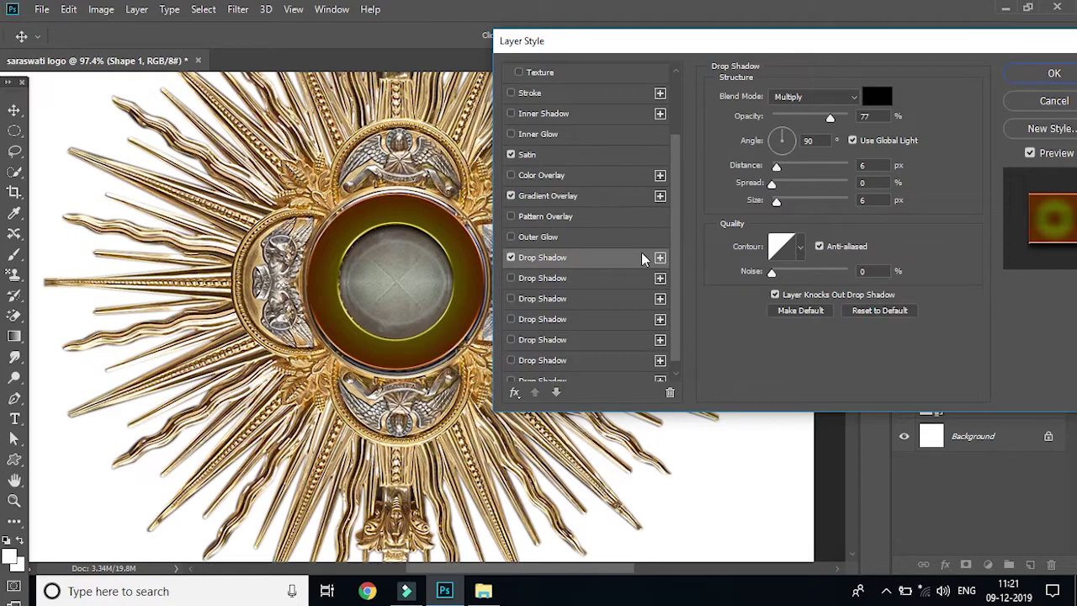
pyautogui.scroll(3, 574, 265)
pyautogui.scroll(-3, 575, 265)
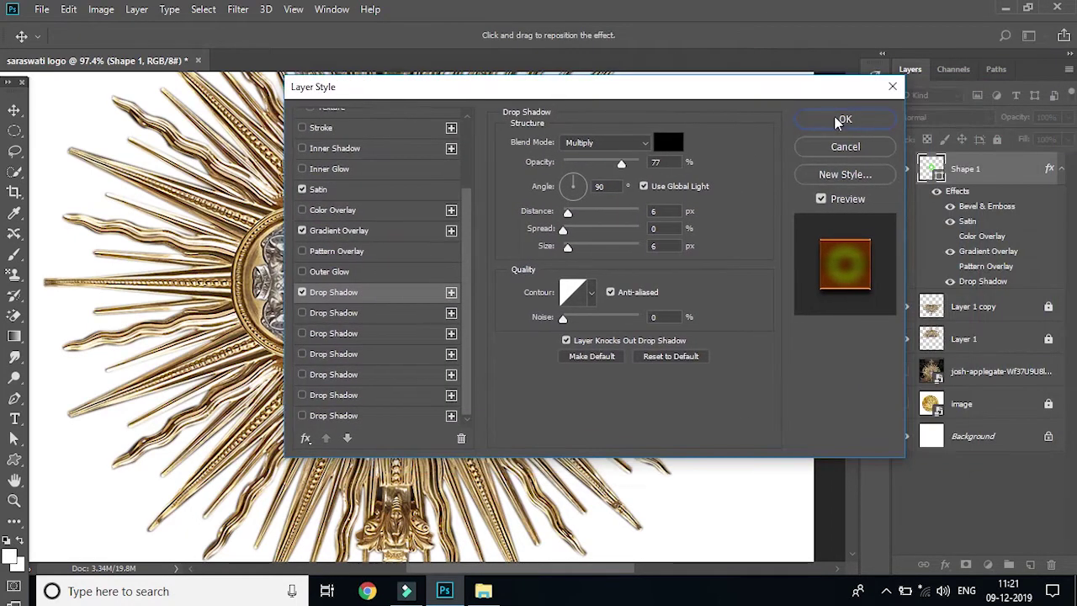
pyautogui.click(856, 122)
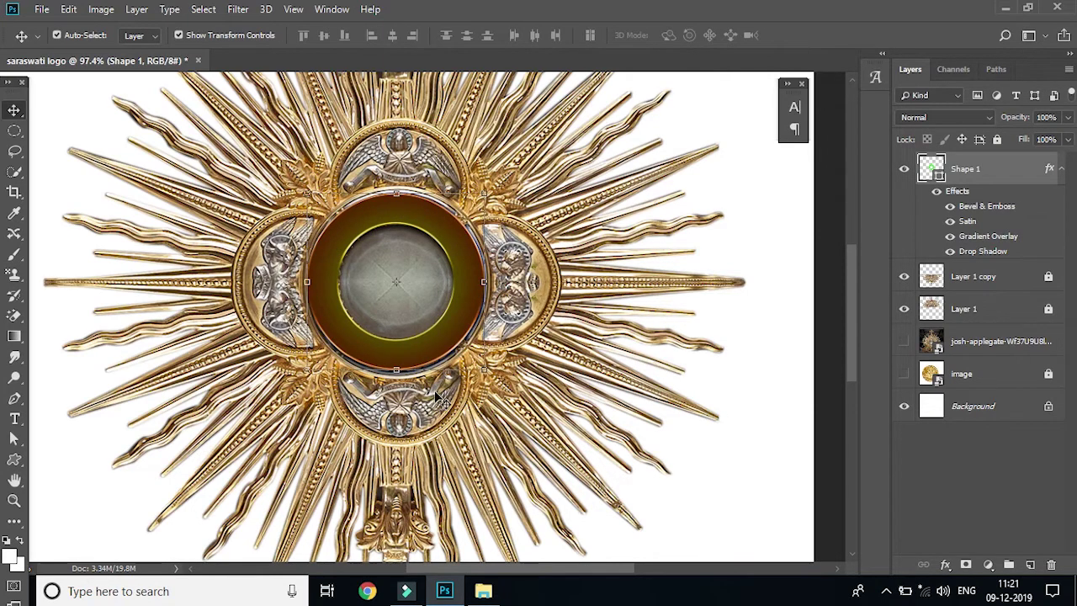
# - Zoom out to 60.5% to show the full sunburst emblem and reveal the shape tools flyout
pyautogui.scroll(-3, 466, 383)
pyautogui.scroll(-1, 465, 383)
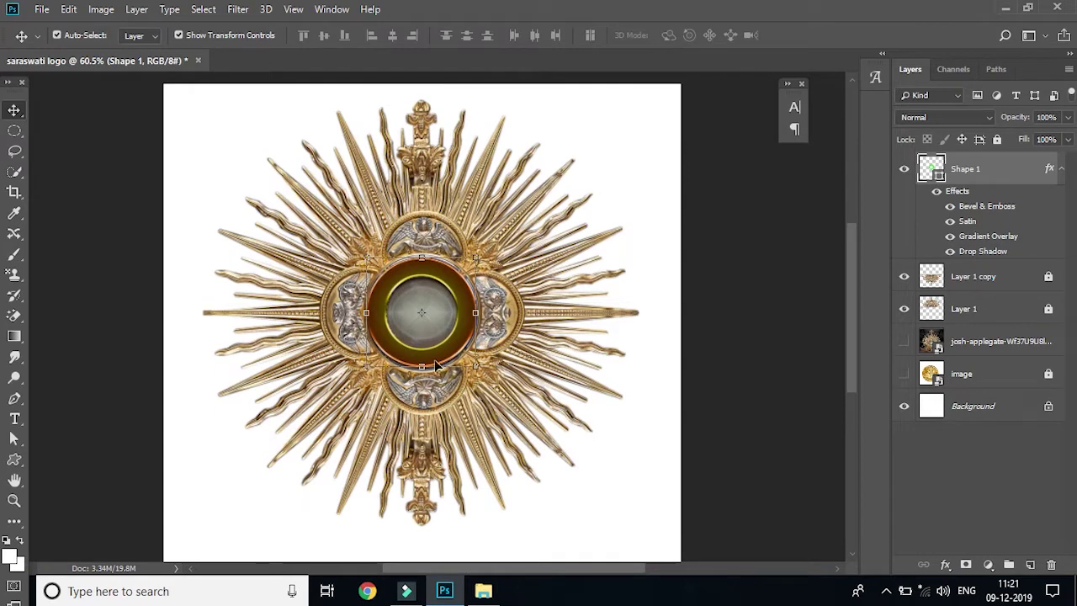
pyautogui.scroll(-2, 556, 505)
pyautogui.scroll(-2, 547, 467)
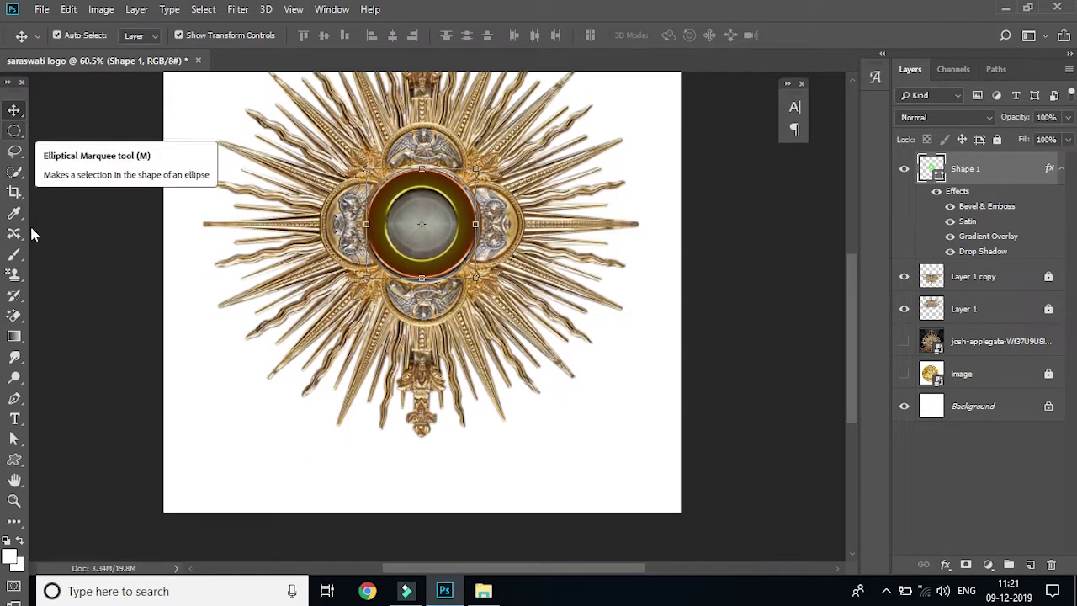
pyautogui.click(14, 460)
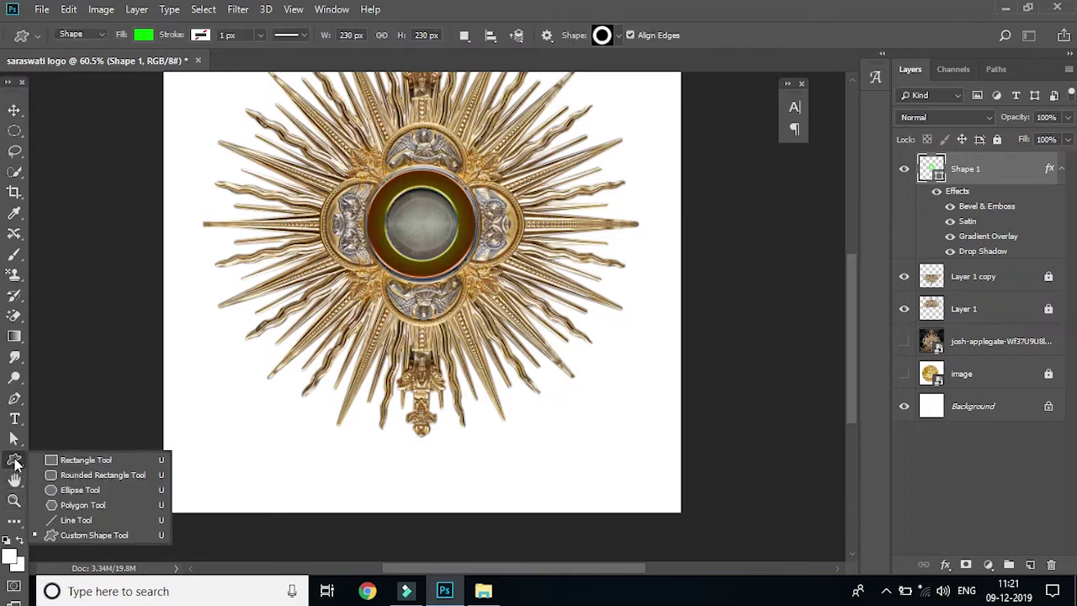
# - Draw a 308 × 308 px circle (Ellipse 1) below-right of the emblem with Fill set to None
pyautogui.click(88, 494)
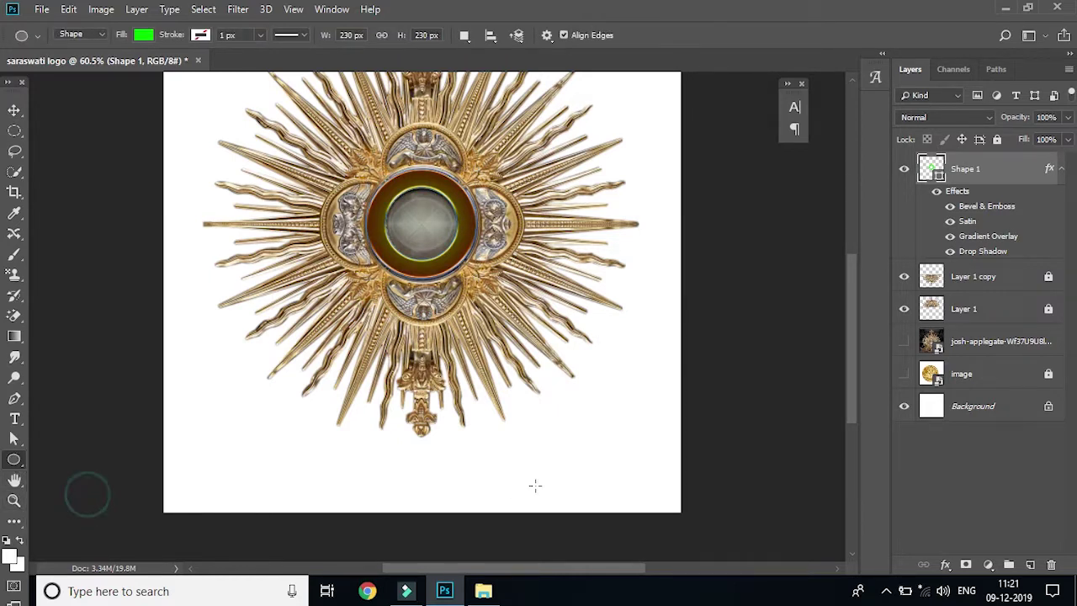
pyautogui.moveTo(550, 431); pyautogui.dragTo(632, 507)
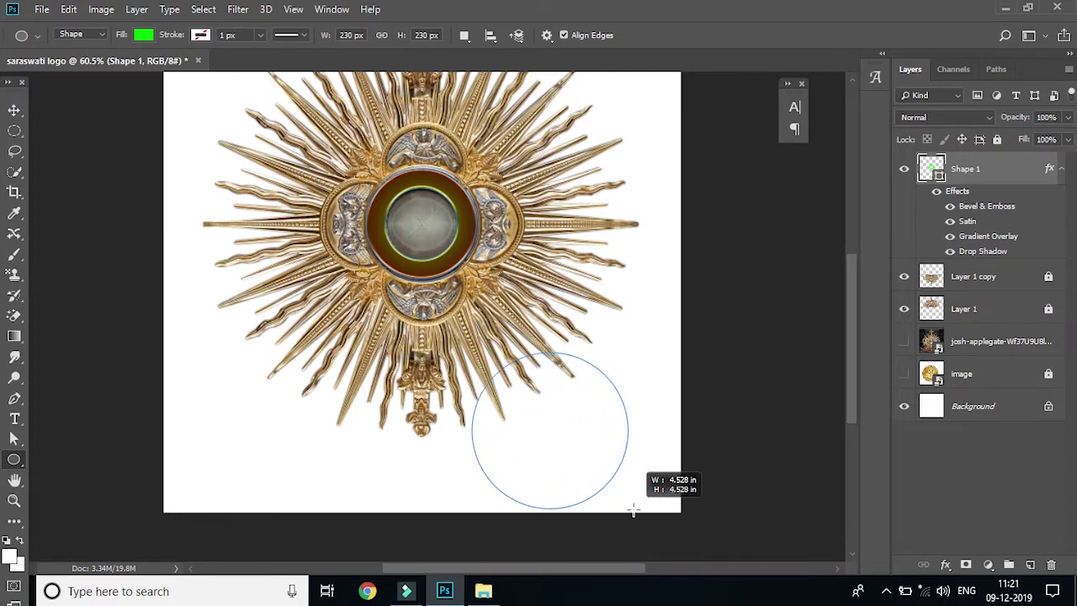
pyautogui.moveTo(632, 507); pyautogui.dragTo(628, 502)
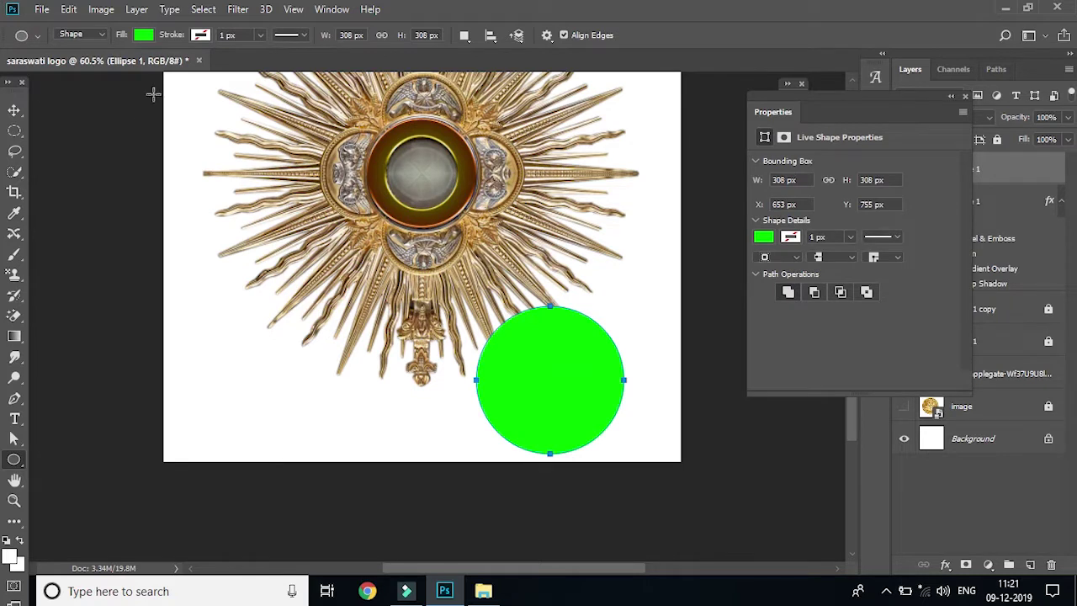
pyautogui.click(142, 35)
pyautogui.click(76, 66)
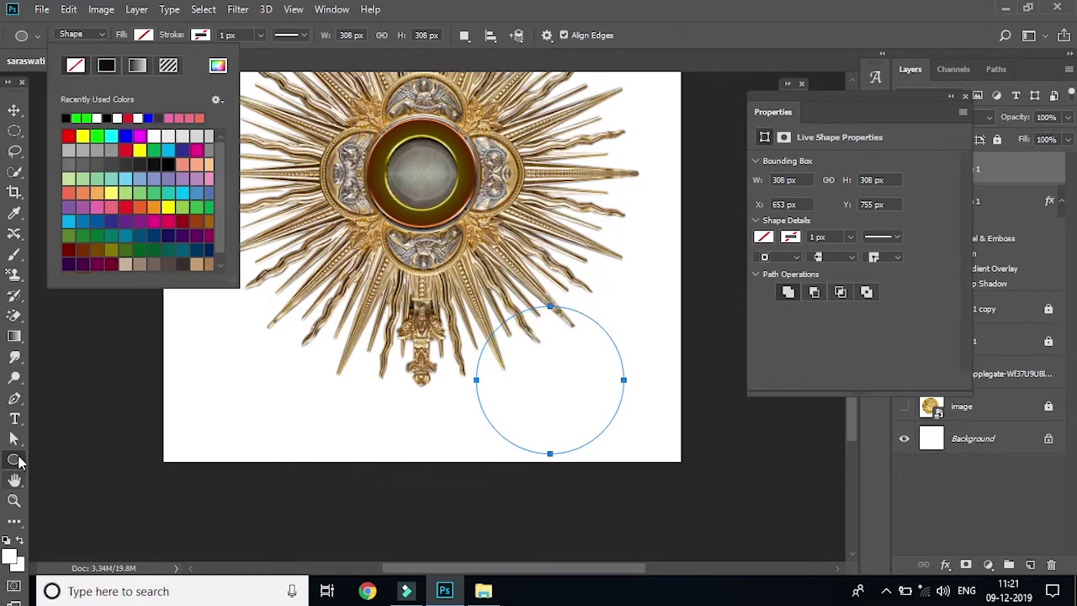
pyautogui.click(15, 418)
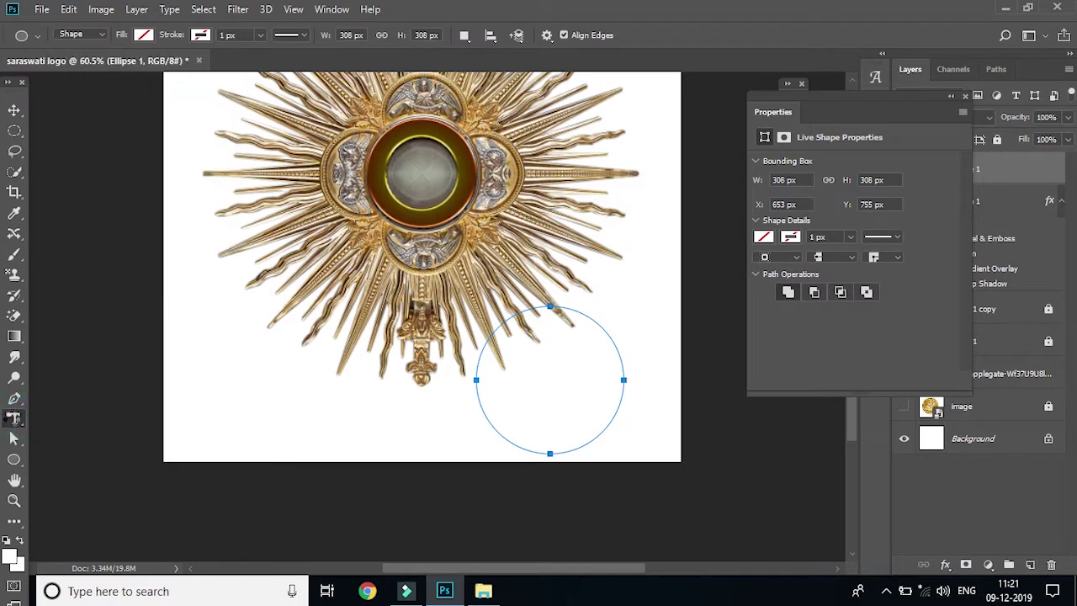
pyautogui.click(14, 418)
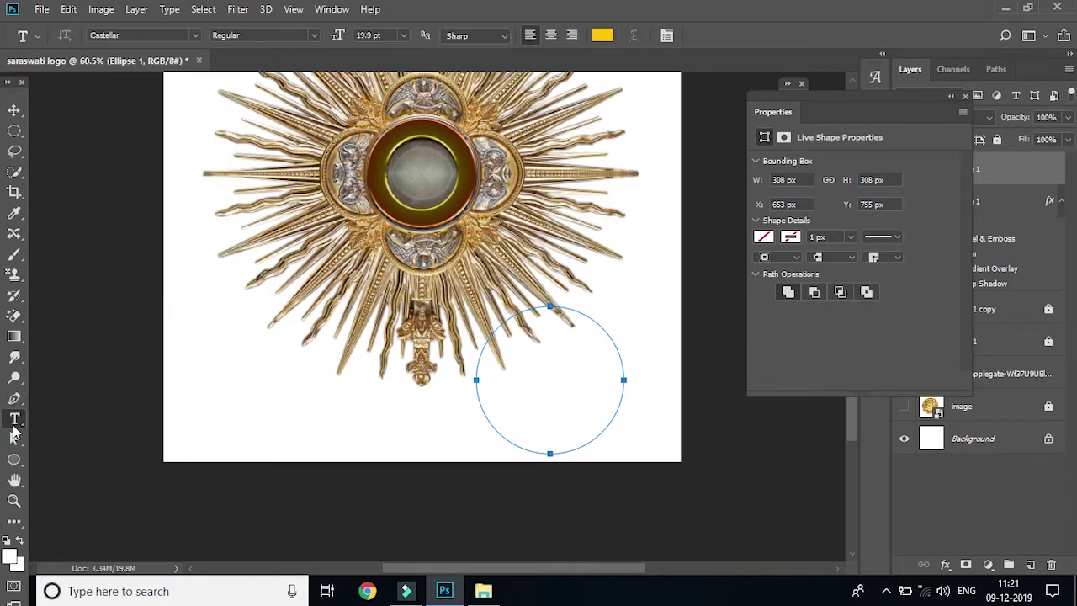
# - Type the club name along the circle's path and set the lettering to 40 pt
pyautogui.click(538, 304)
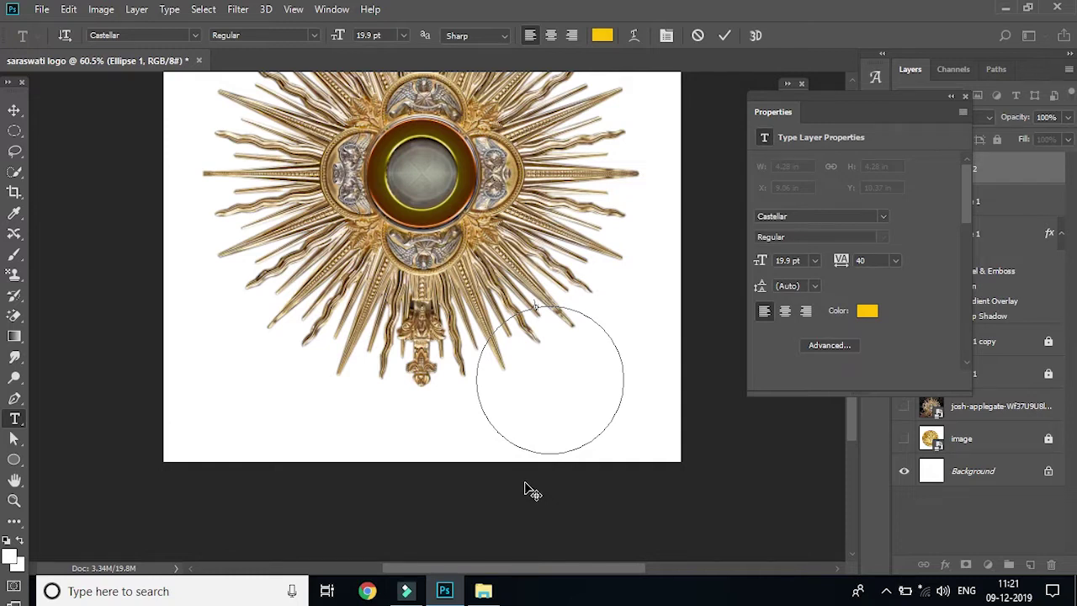
pyautogui.write('SARASWATIU')
pyautogui.write(' CLI')
pyautogui.write('B')
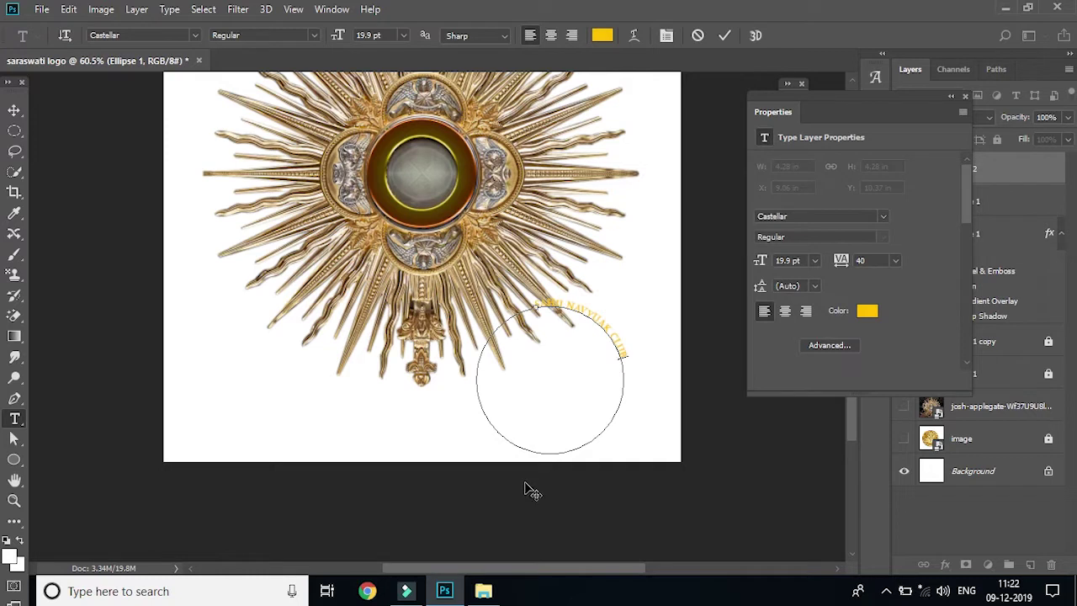
pyautogui.moveTo(620, 356); pyautogui.dragTo(522, 300)
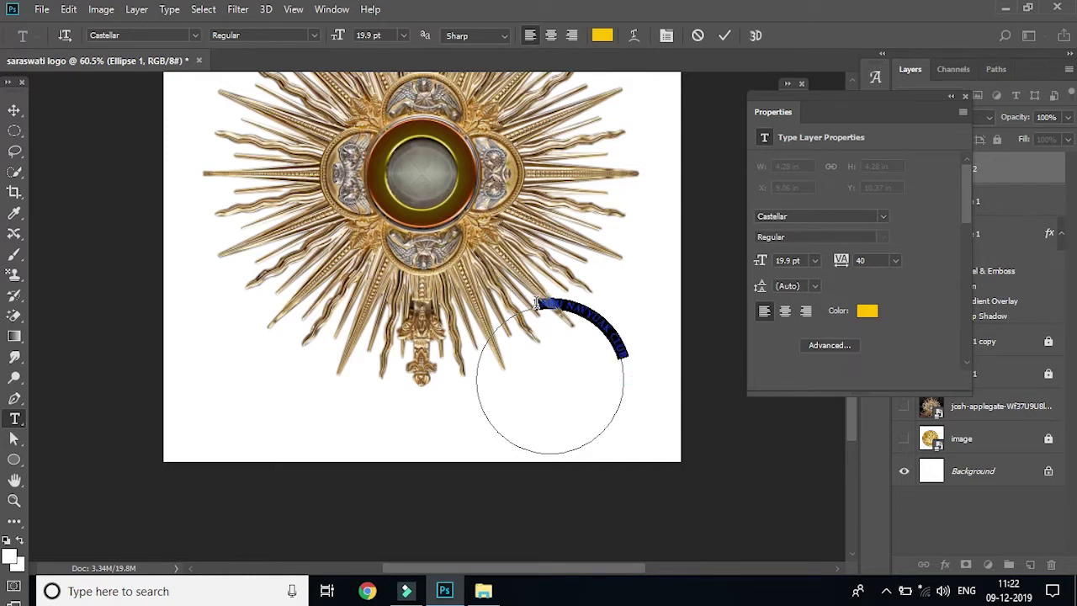
pyautogui.click(789, 260)
pyautogui.write('42')
pyautogui.press('Up')
pyautogui.press('Up')
pyautogui.press('Up')
pyautogui.press('Up')
pyautogui.press('Up')
pyautogui.press('Up')
pyautogui.press('Down')
pyautogui.press('Down')
pyautogui.press('Down')
pyautogui.press('Down')
pyautogui.press('Down')
pyautogui.press('Down')
pyautogui.press('Down')
pyautogui.press('Down')
pyautogui.press('Down')
pyautogui.press('Down')
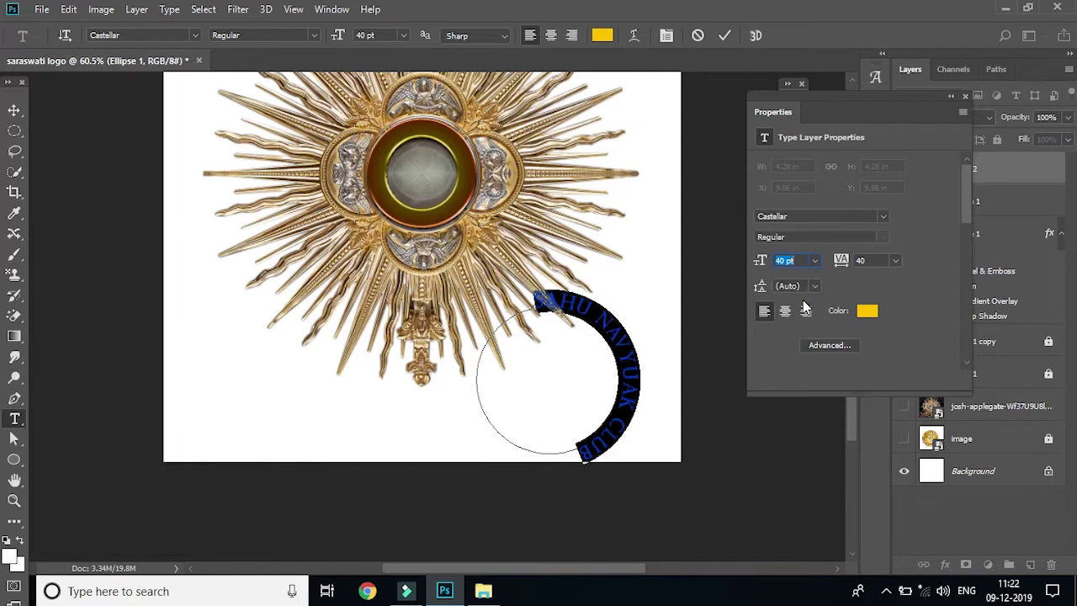
pyautogui.click(883, 219)
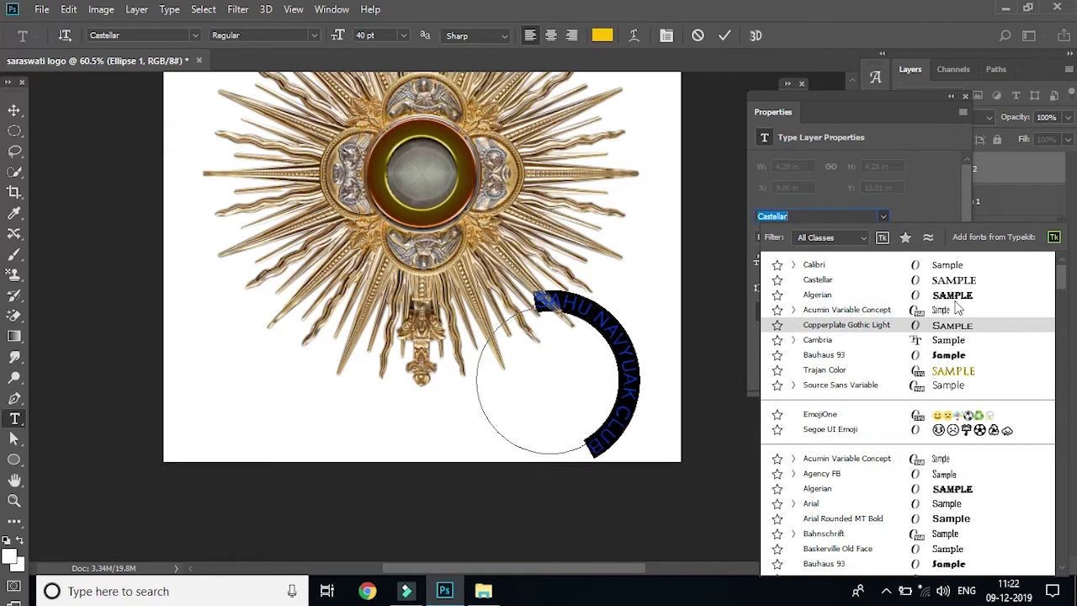
# - Set the curved club name in Arial Rounded MT Bold and commit the type layer
pyautogui.press('Down')
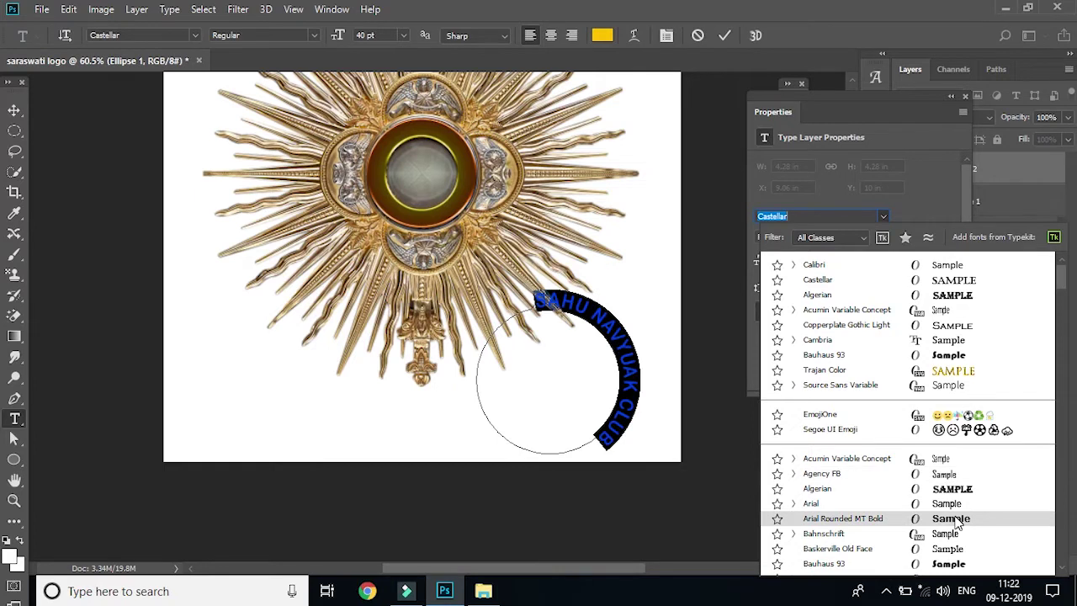
pyautogui.click(957, 520)
pyautogui.click(604, 444)
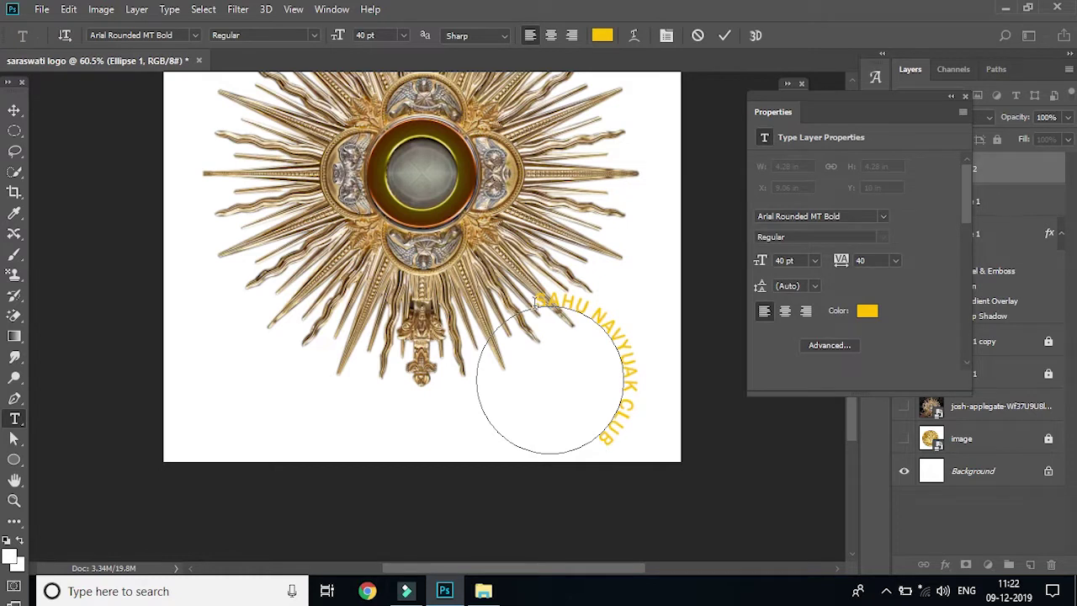
pyautogui.hotkey('ctrl', 'Return')
pyautogui.press('v')
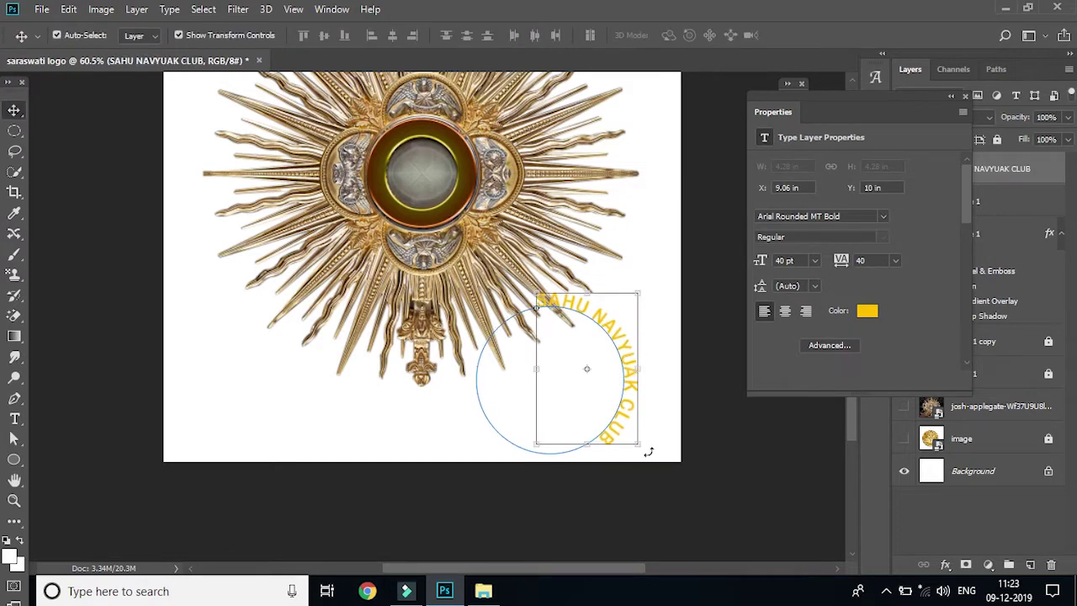
# - Scale the club-name text to 57.34% and rotate it −57.32° so it arches over the ring's top
pyautogui.moveTo(630, 399); pyautogui.dragTo(486, 222)
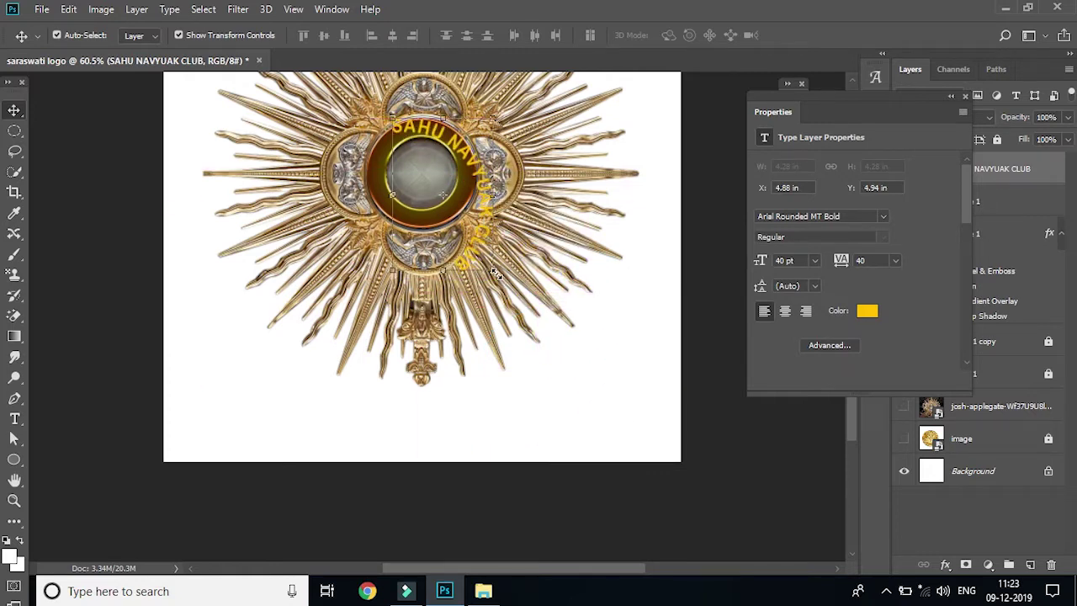
pyautogui.hotkey('ctrl', 't')
pyautogui.moveTo(494, 272); pyautogui.dragTo(483, 262)
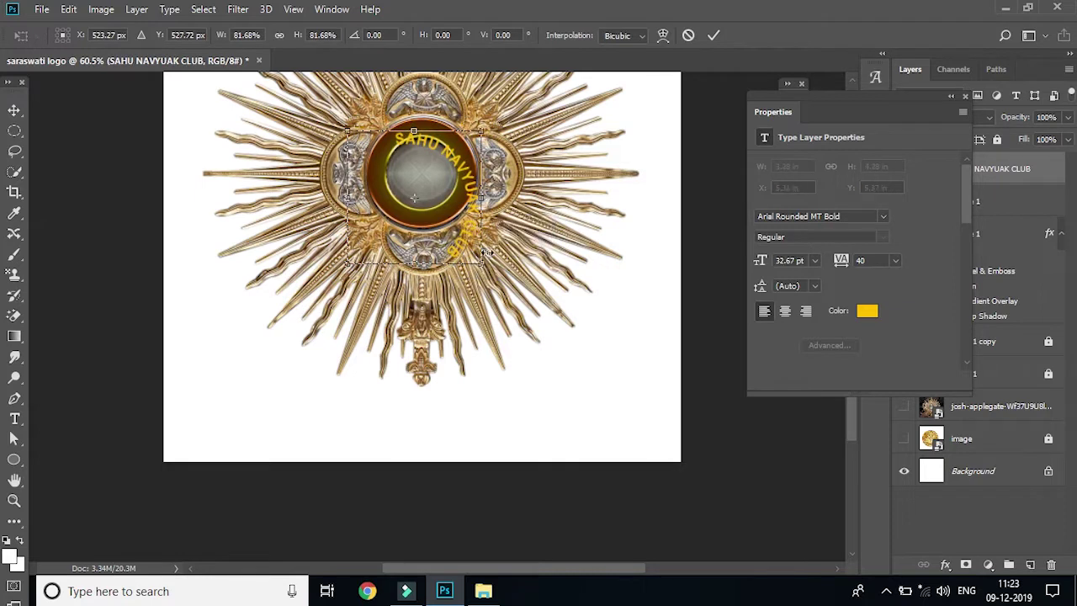
pyautogui.moveTo(482, 261)
pyautogui.mouseDown()
pyautogui.moveTo(440, 224)
pyautogui.moveTo(539, 147)
pyautogui.mouseUp()
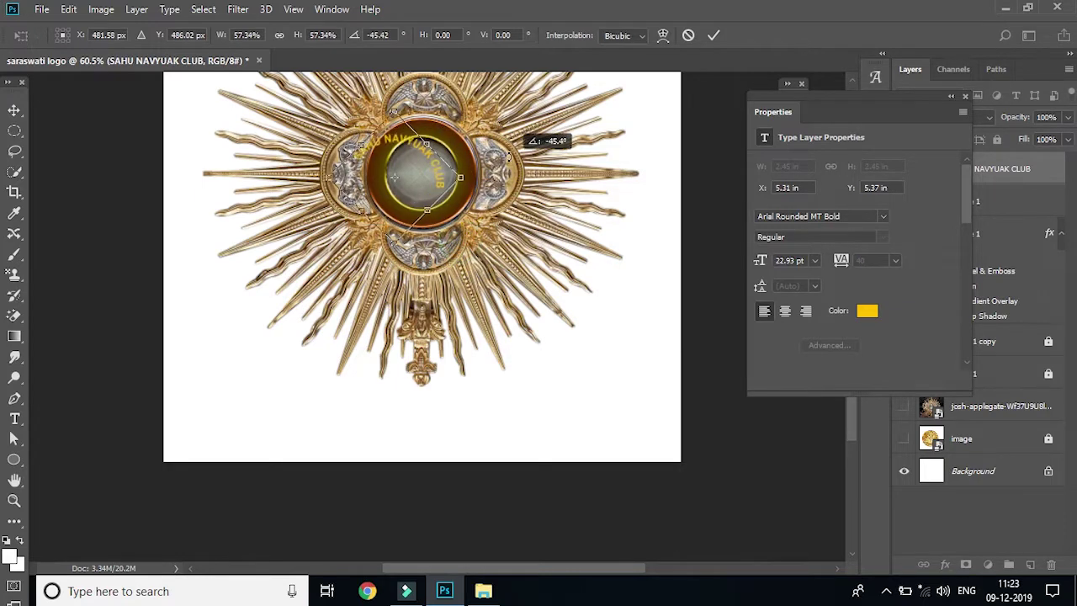
pyautogui.moveTo(429, 166); pyautogui.dragTo(468, 166)
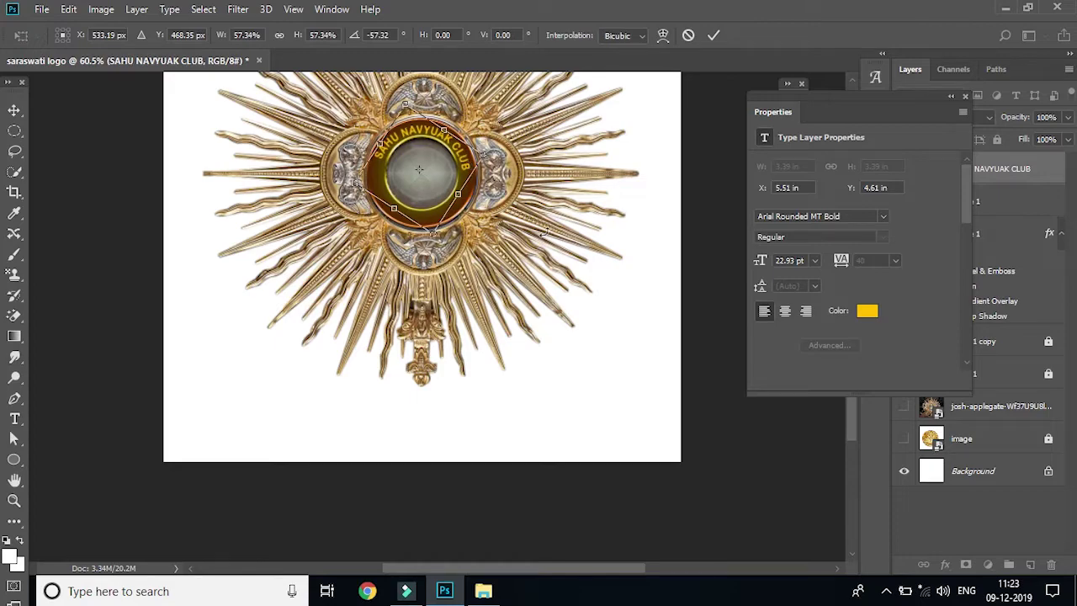
pyautogui.scroll(2, 505, 236)
pyautogui.scroll(1, 438, 240)
pyautogui.scroll(2, 399, 244)
pyautogui.scroll(1, 445, 239)
pyautogui.scroll(1, 445, 239)
pyautogui.scroll(1, 445, 239)
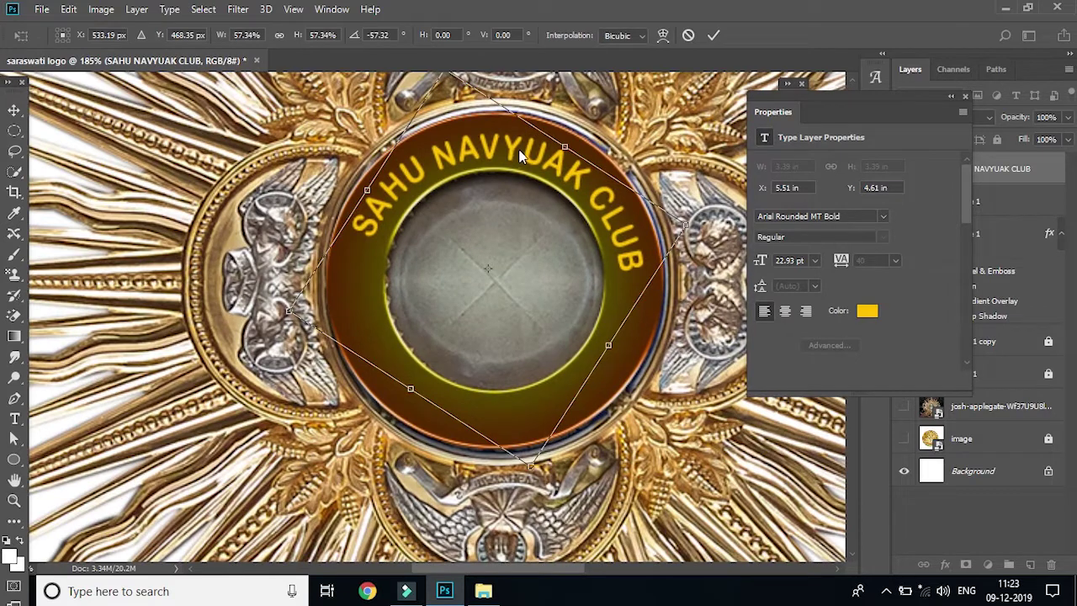
pyautogui.moveTo(519, 158); pyautogui.dragTo(519, 149)
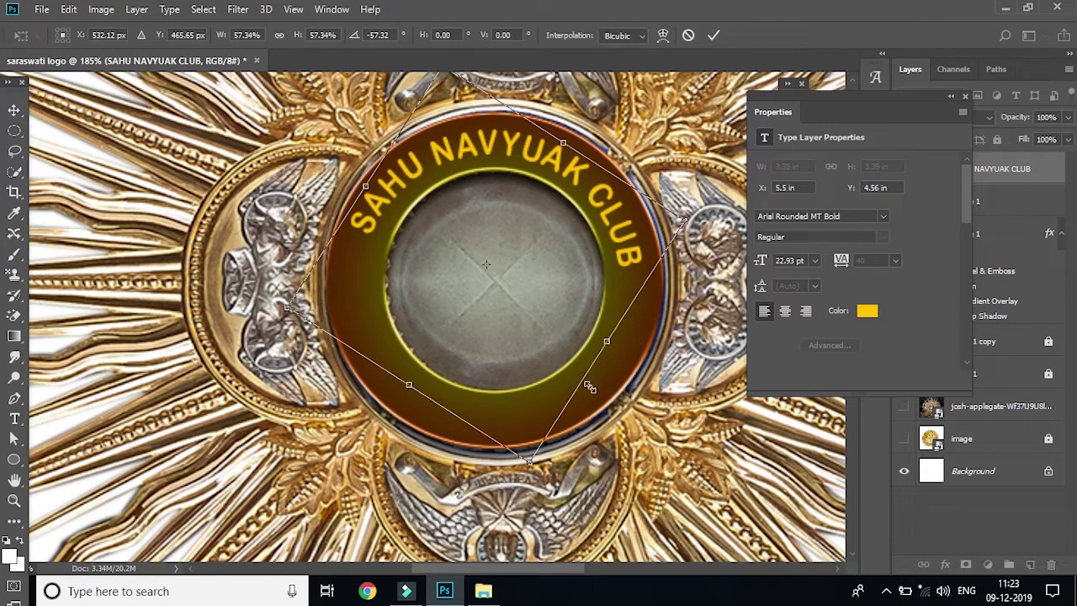
pyautogui.press('Return')
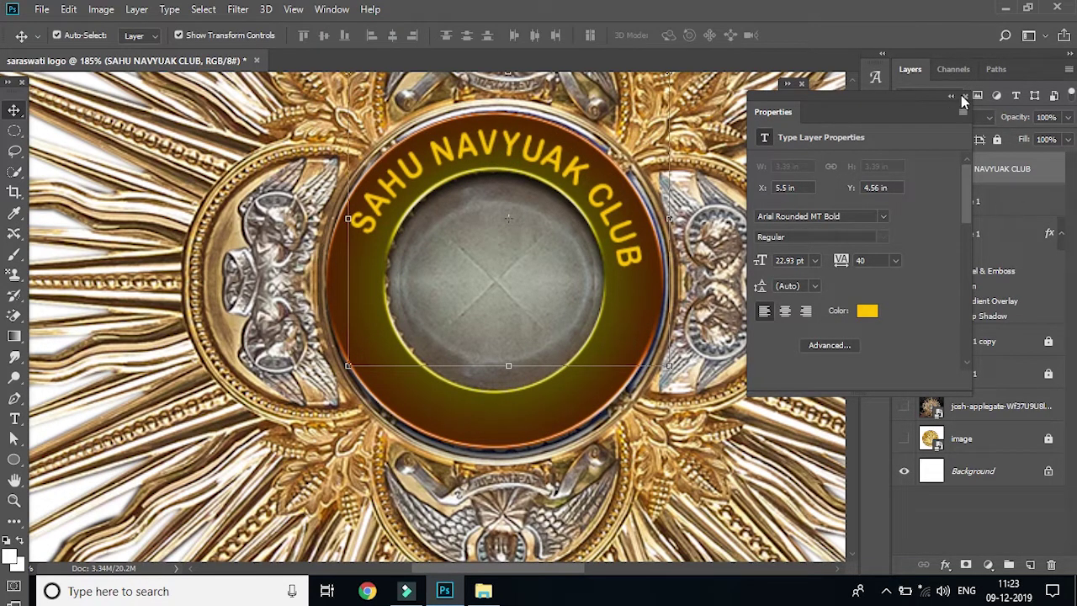
# - Duplicate the SAHU NAVYUAK CLUB text layer and nudge the copy down across the centre glass
pyautogui.click(952, 95)
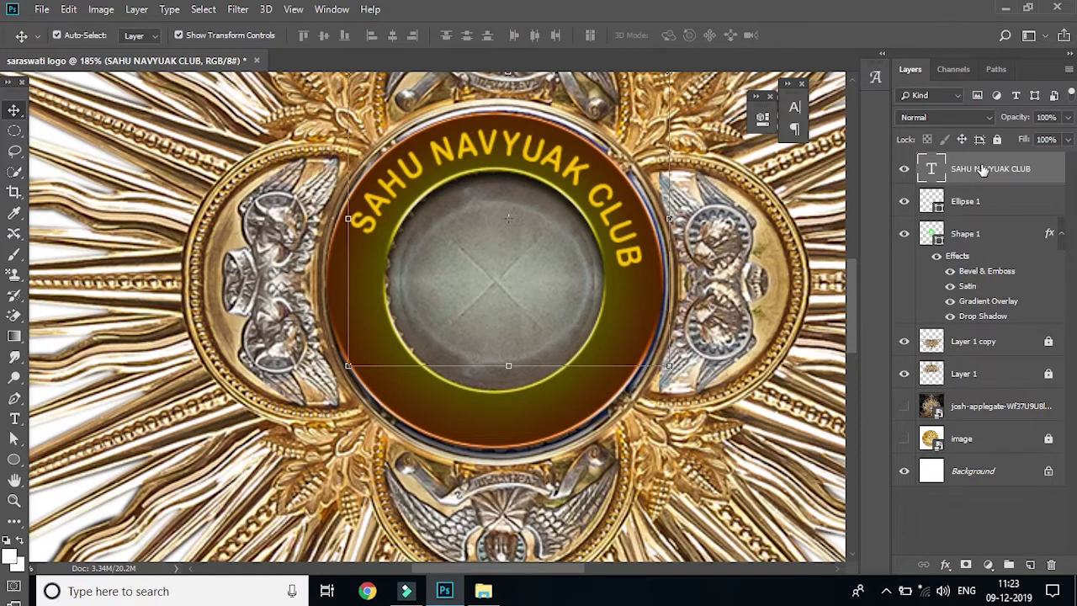
pyautogui.moveTo(980, 169); pyautogui.dragTo(1030, 565)
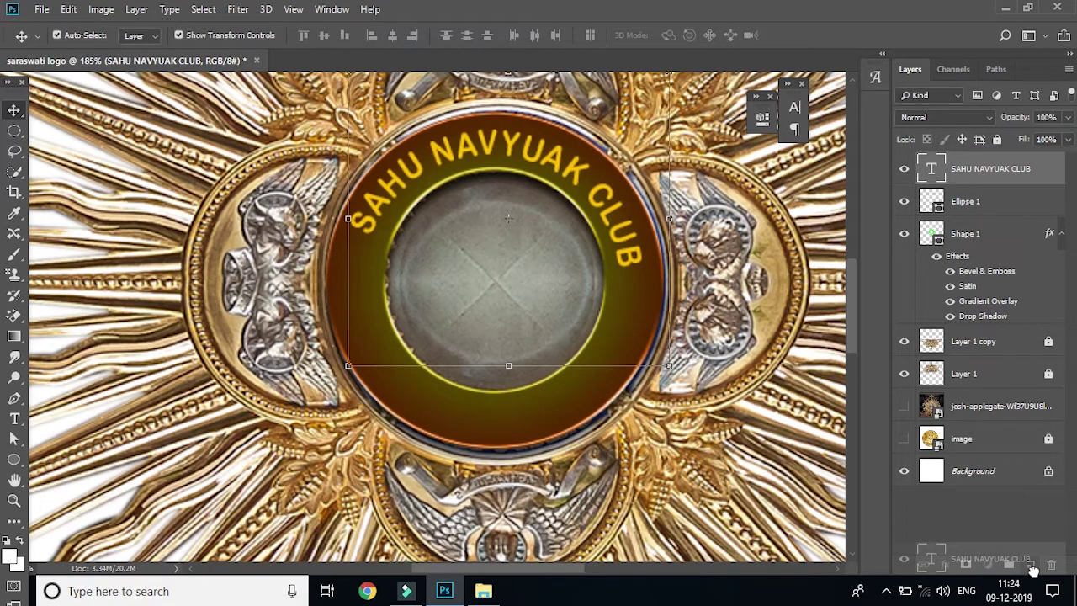
pyautogui.moveTo(1032, 571); pyautogui.dragTo(1031, 566)
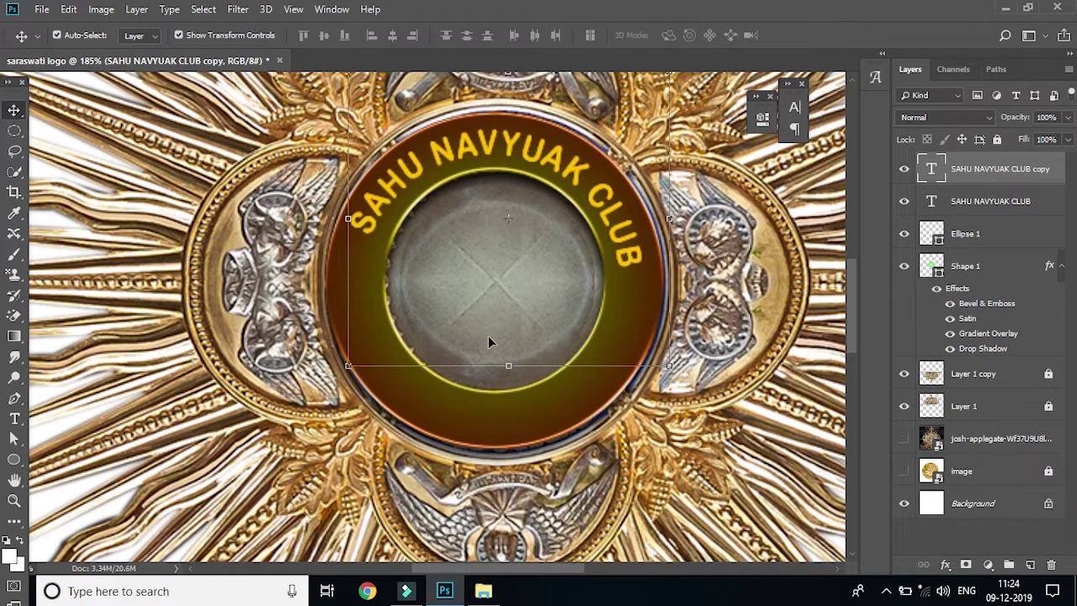
pyautogui.scroll(-2, 478, 374)
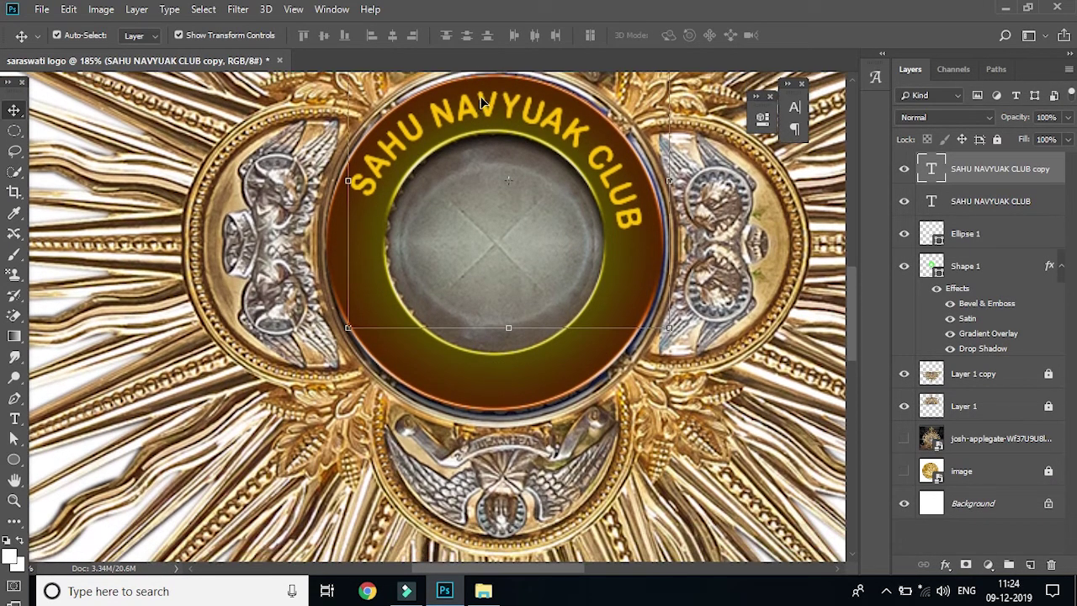
pyautogui.click(481, 107)
pyautogui.press('Down')
pyautogui.press('Down')
pyautogui.press('Down')
pyautogui.press('Down')
pyautogui.press('Down')
pyautogui.press('Down')
pyautogui.press('Down')
pyautogui.press('Down')
pyautogui.press('Down')
pyautogui.press('Down')
pyautogui.press('Down')
pyautogui.press('Down')
pyautogui.press('Down')
pyautogui.press('Down')
pyautogui.press('Down')
pyautogui.press('Down')
pyautogui.press('Down')
pyautogui.press('Down')
pyautogui.press('Down')
pyautogui.press('Down')
pyautogui.press('Down')
pyautogui.press('Down')
pyautogui.press('Down')
pyautogui.press('Down')
pyautogui.press('Down')
pyautogui.press('Down')
pyautogui.press('Down')
pyautogui.press('Down')
pyautogui.press('Down')
pyautogui.press('Down')
pyautogui.press('Down')
pyautogui.press('Down')
pyautogui.press('Down')
pyautogui.press('Down')
pyautogui.press('Down')
pyautogui.press('Down')
pyautogui.press('Down')
pyautogui.press('Down')
pyautogui.press('Down')
pyautogui.press('Down')
pyautogui.press('Down')
pyautogui.press('Down')
pyautogui.scroll(-1, 497, 274)
pyautogui.scroll(-1, 497, 275)
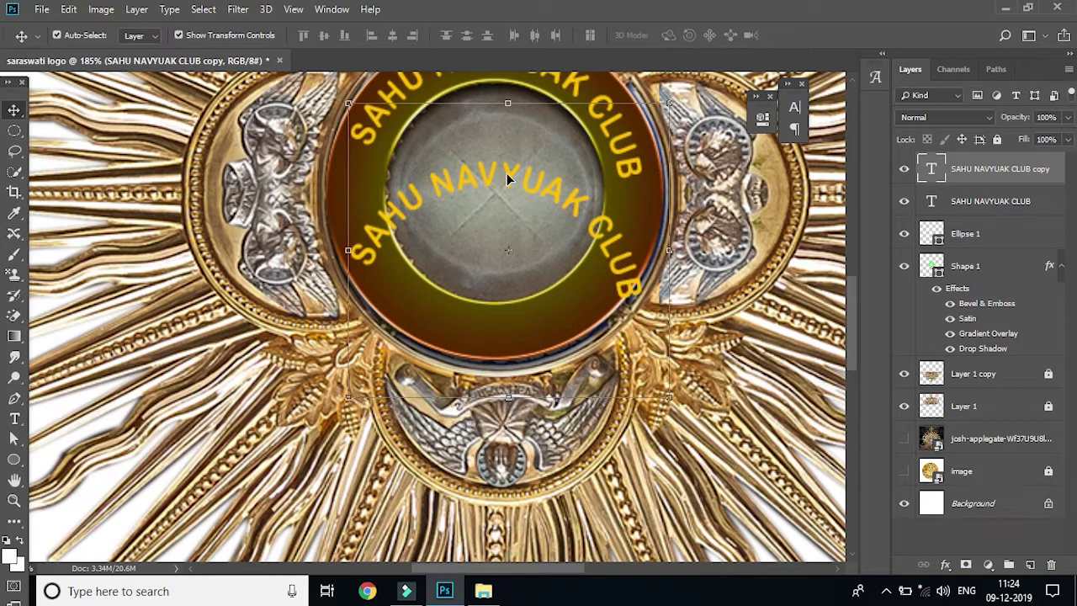
pyautogui.click(14, 439)
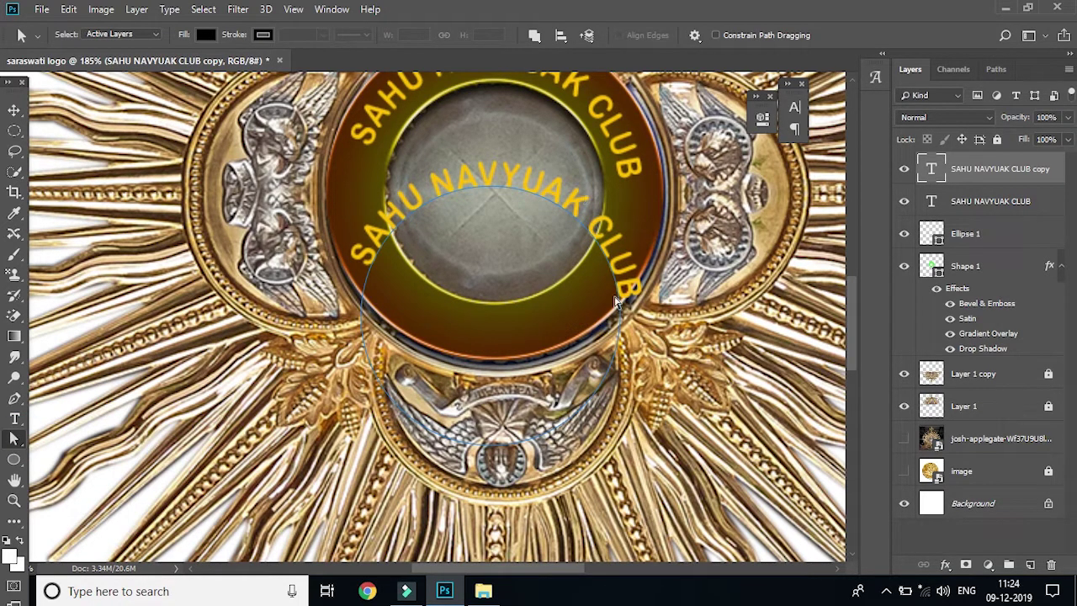
# - Slide the copied text to the ring's lower-left arc and scale it to 107.03%
pyautogui.moveTo(499, 181); pyautogui.dragTo(494, 313)
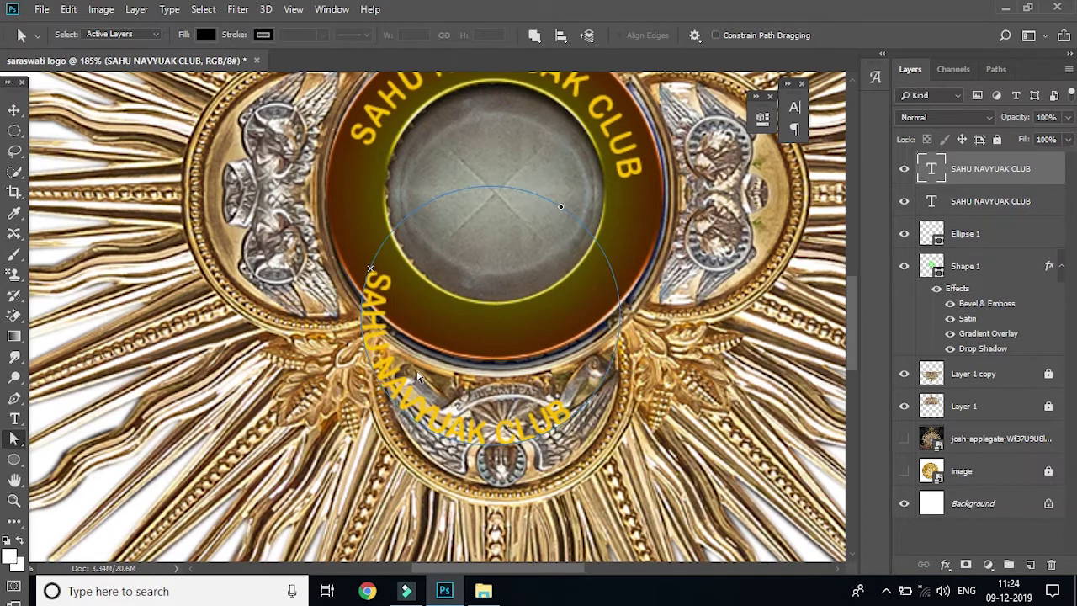
pyautogui.click(13, 111)
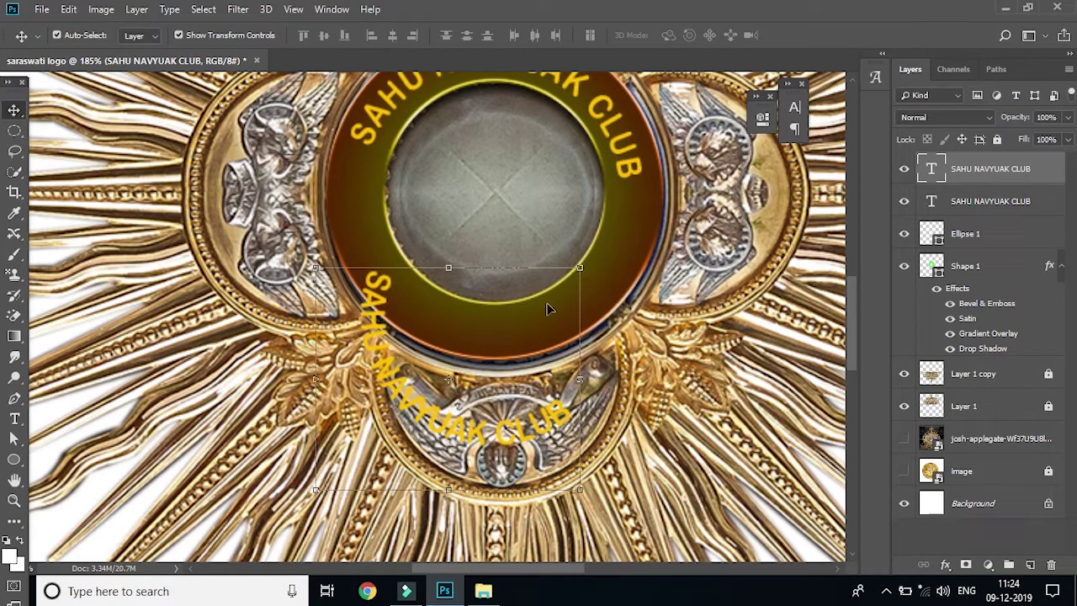
pyautogui.moveTo(445, 382)
pyautogui.mouseDown()
pyautogui.moveTo(431, 277)
pyautogui.moveTo(412, 277)
pyautogui.mouseUp()
pyautogui.scroll(-2, 614, 427)
pyautogui.moveTo(621, 423); pyautogui.dragTo(661, 443)
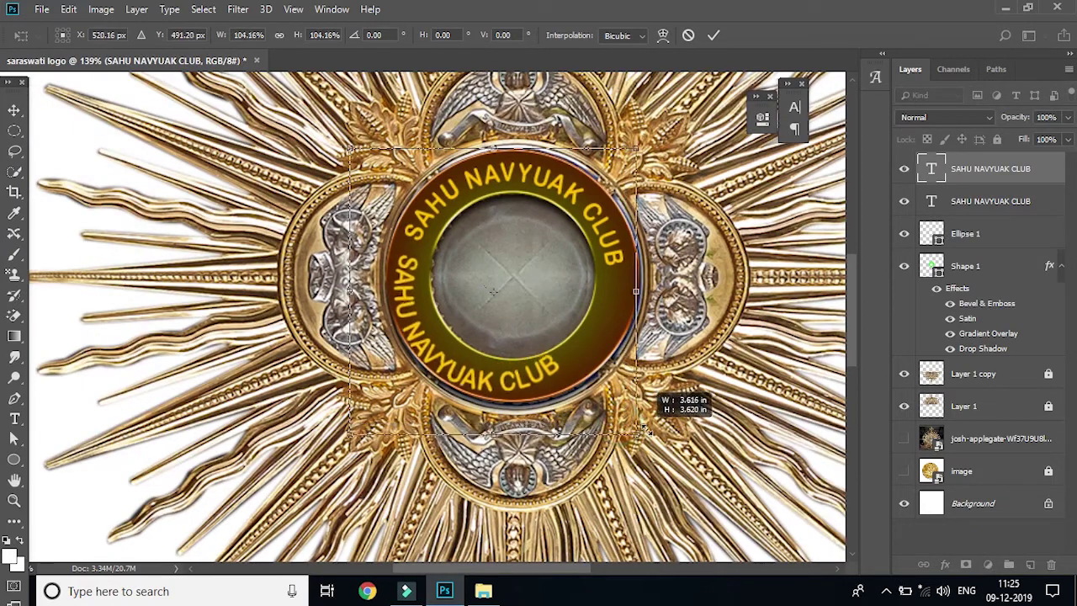
pyautogui.moveTo(516, 384)
pyautogui.mouseDown()
pyautogui.moveTo(531, 387)
pyautogui.moveTo(523, 378)
pyautogui.mouseUp()
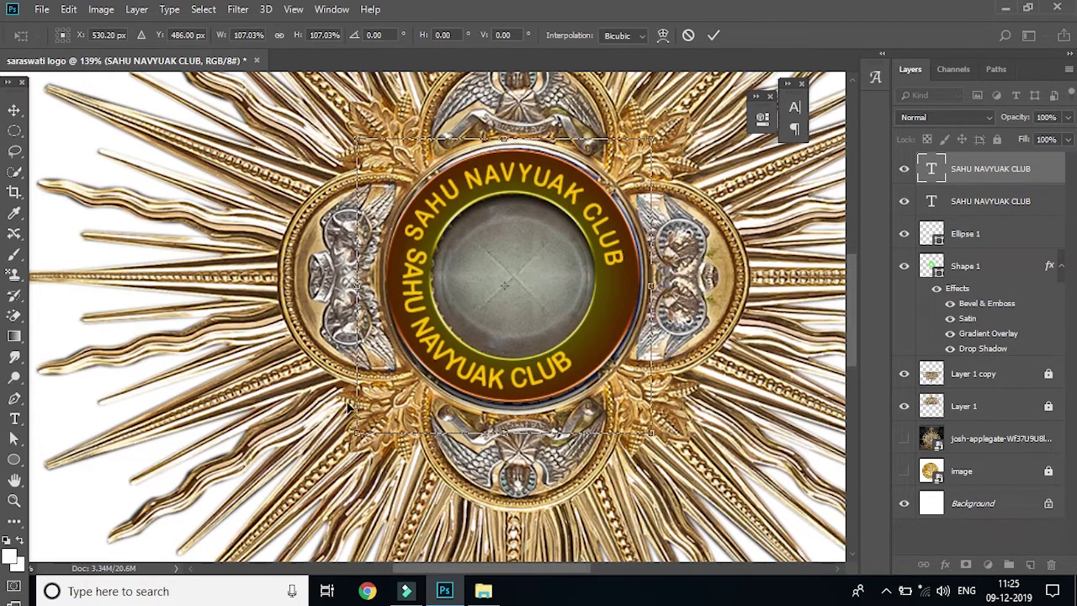
pyautogui.click(15, 418)
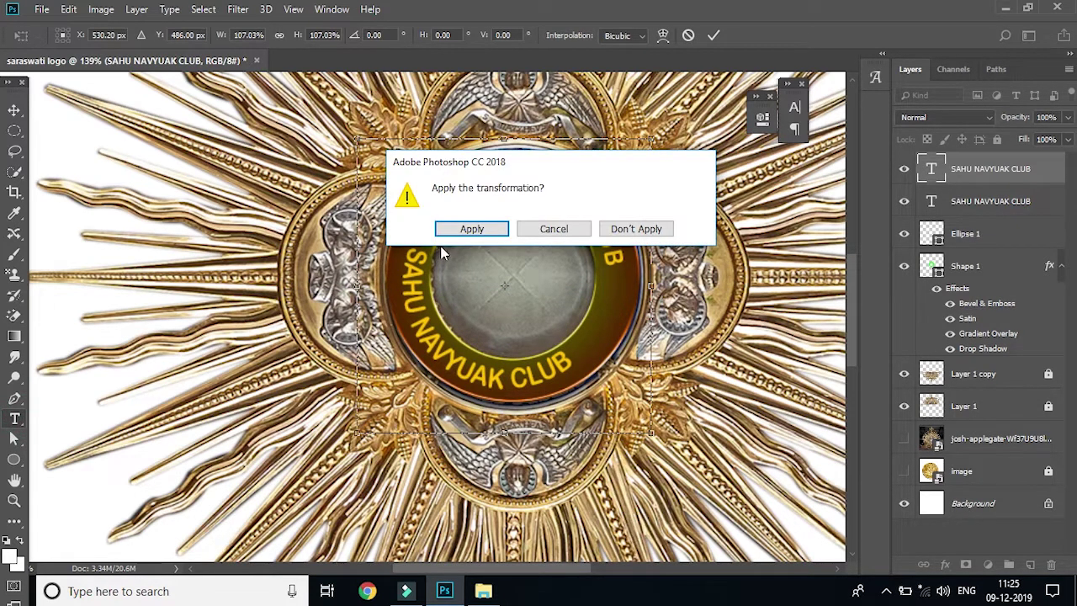
pyautogui.click(469, 229)
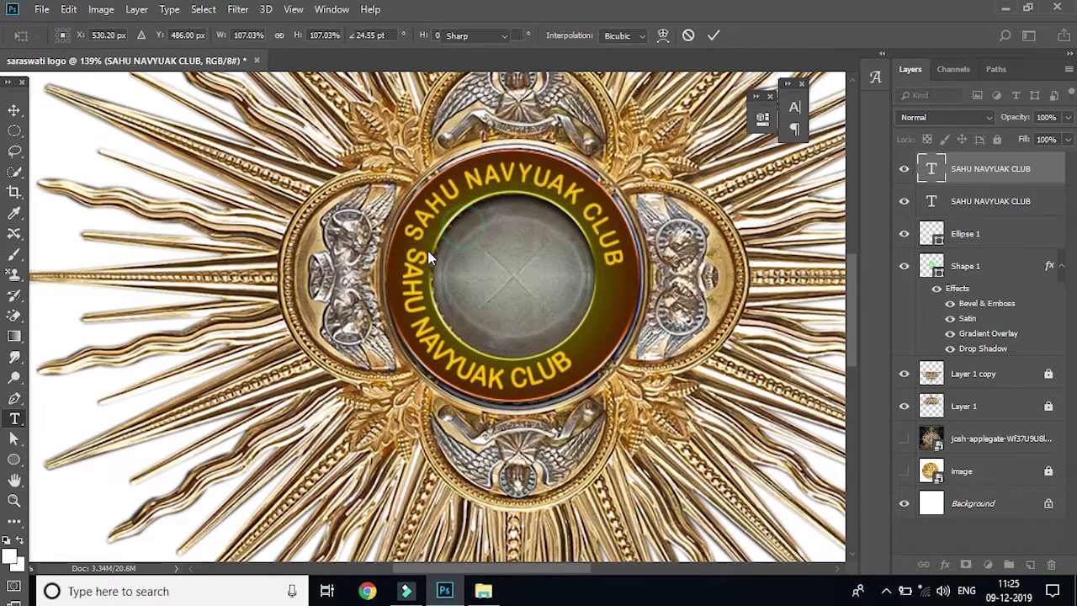
pyautogui.click(568, 359)
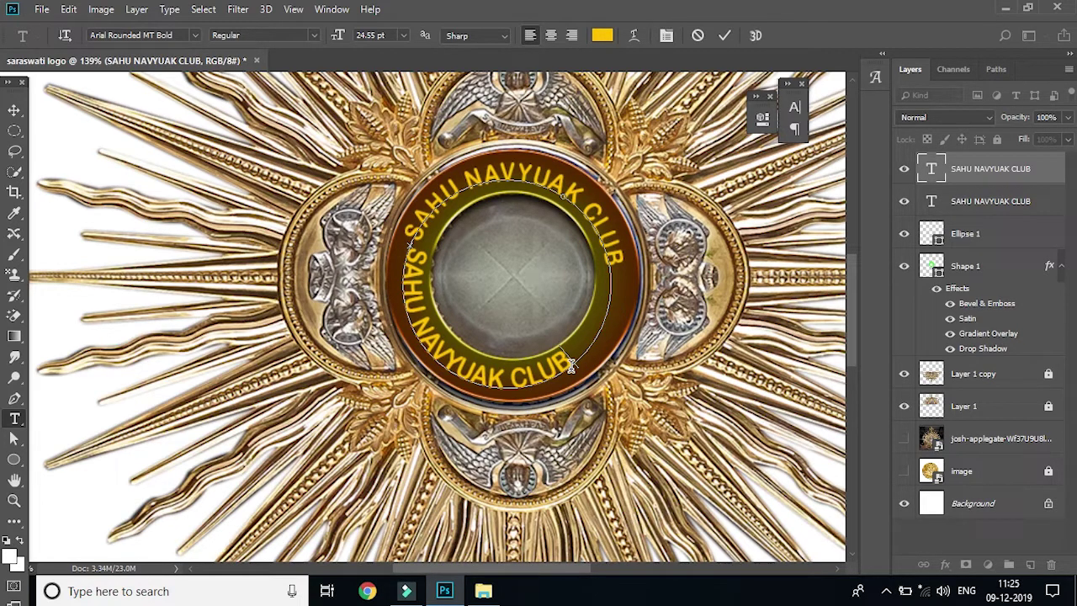
# - Change the lower curved text to read LAKSHMINIYA and commit it
pyautogui.press('BackSpace')
pyautogui.press('BackSpace')
pyautogui.press('BackSpace')
pyautogui.press('BackSpace')
pyautogui.press('BackSpace')
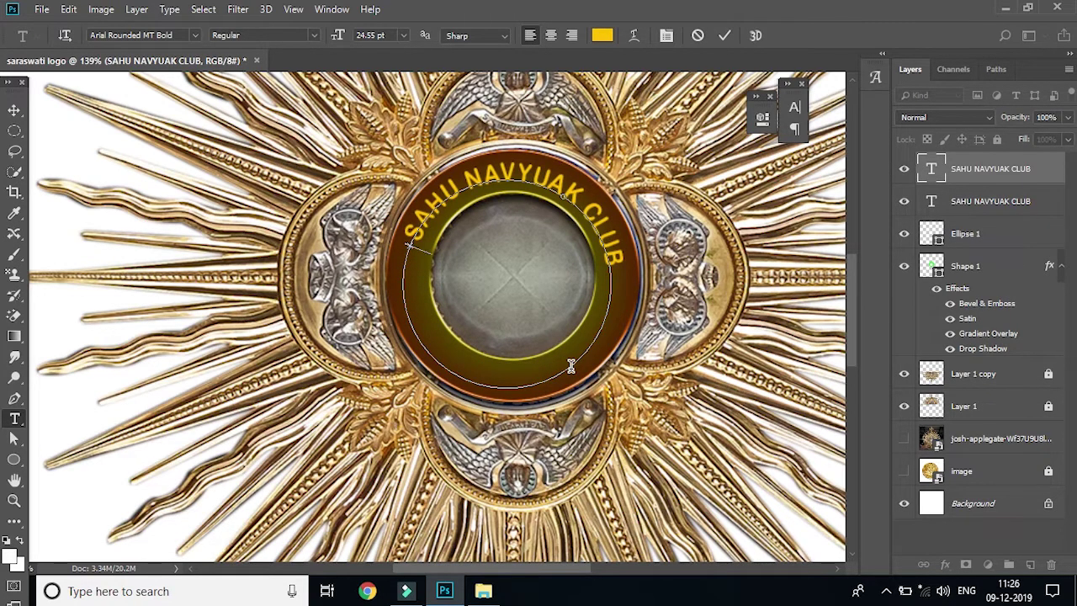
pyautogui.write('LAKSHMINI')
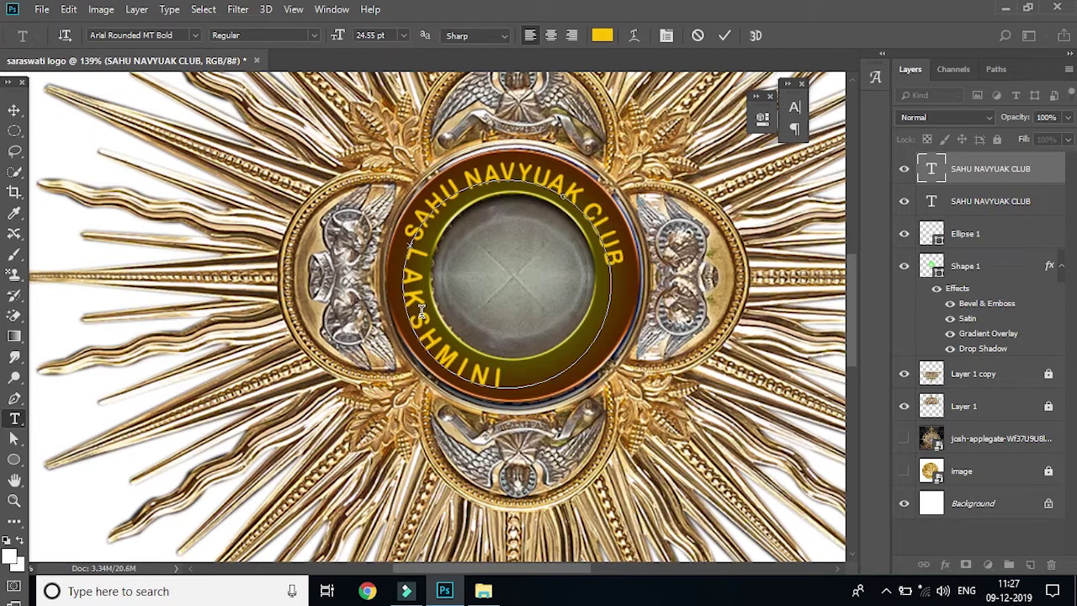
pyautogui.write('YA')
pyautogui.click(13, 110)
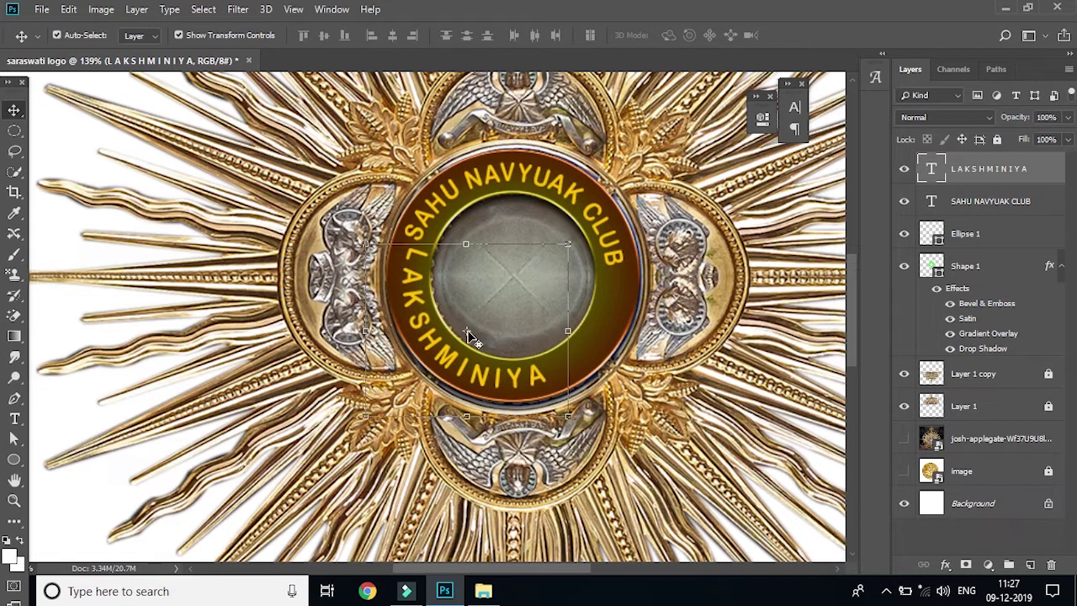
pyautogui.hotkey('ctrl', 't')
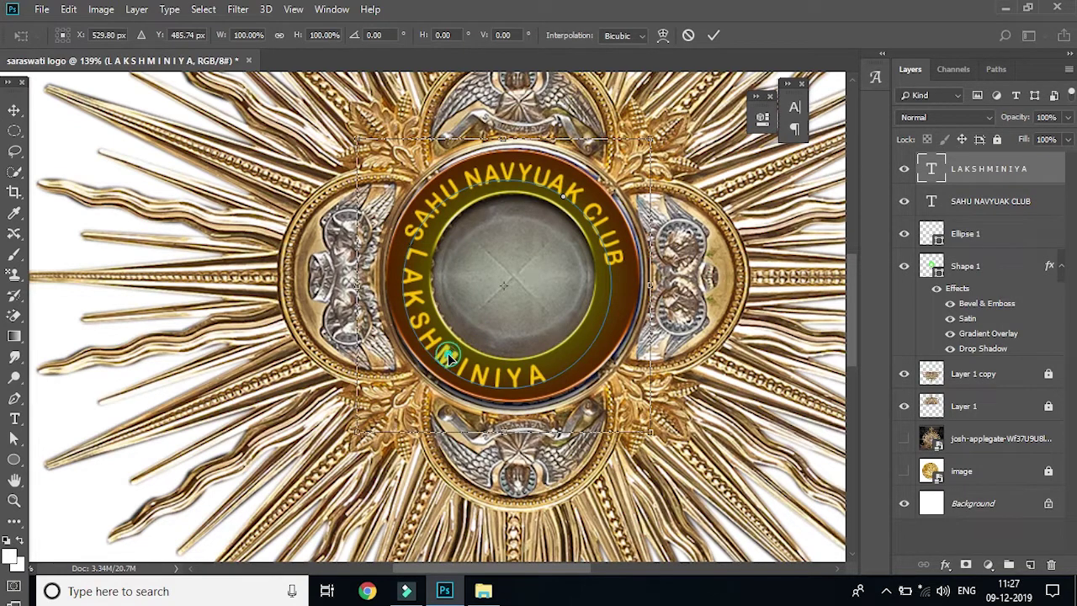
# - Rotate the LAKSHMINIYA text about −40° so it centres along the ring's bottom band
pyautogui.moveTo(502, 289); pyautogui.dragTo(564, 358)
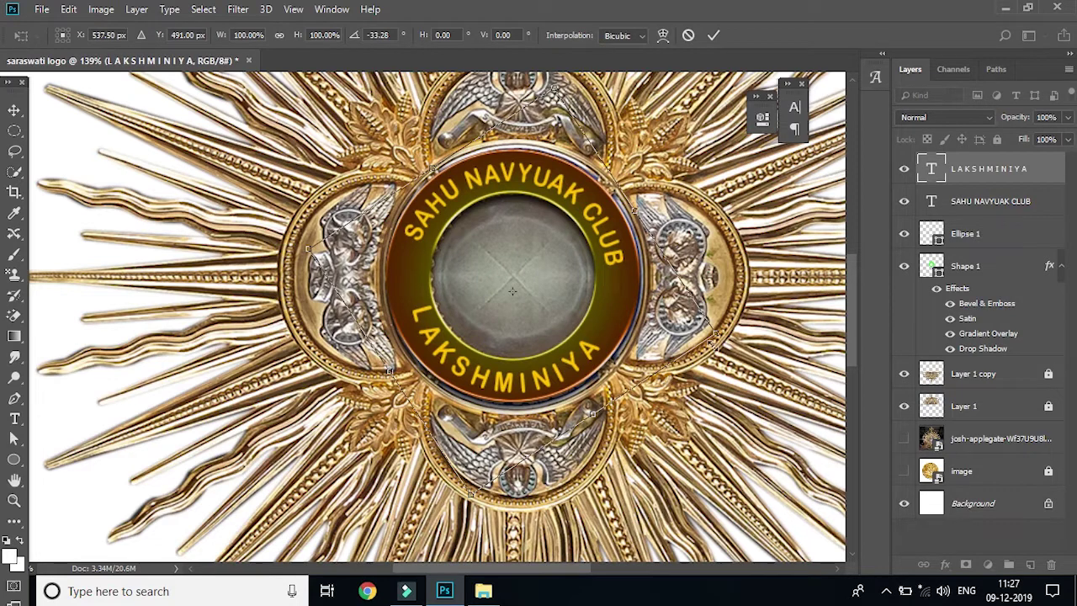
pyautogui.click(728, 342)
pyautogui.moveTo(728, 343); pyautogui.dragTo(730, 316)
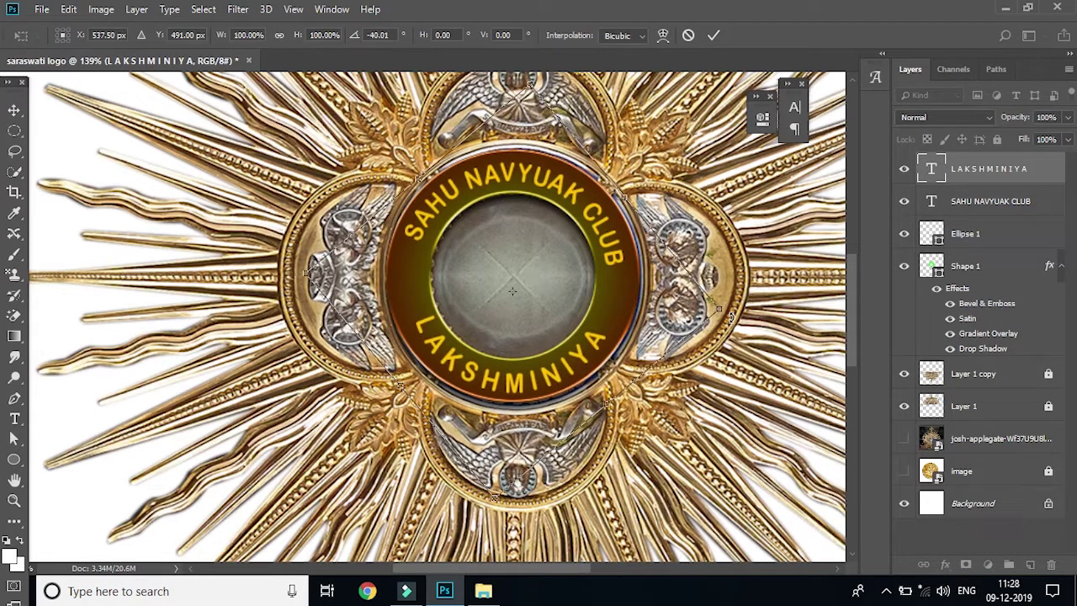
pyautogui.doubleClick(545, 378)
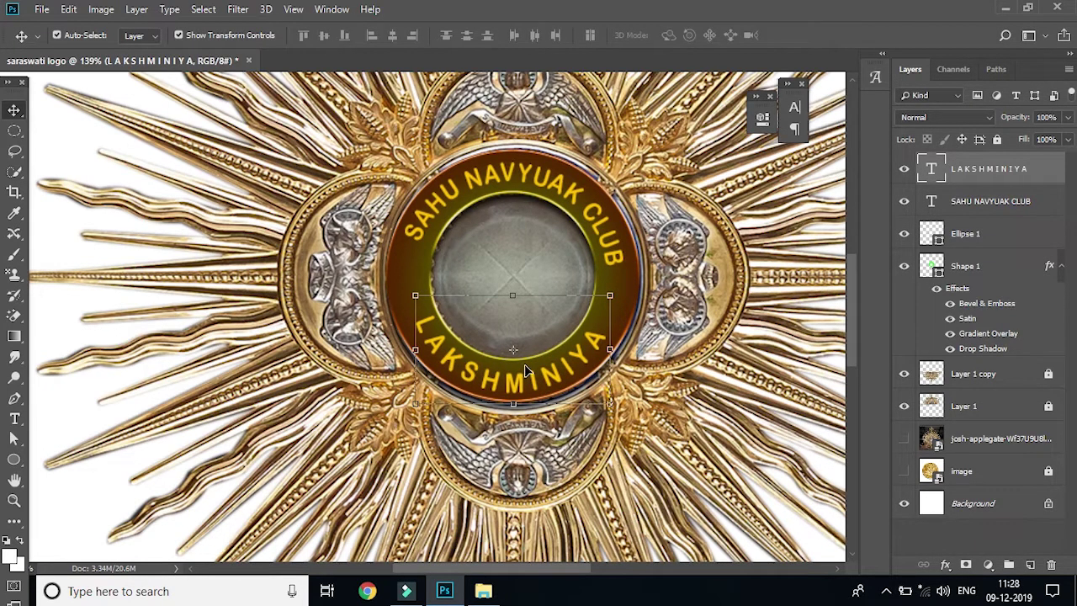
# - Zoom out, deselect the text and make the gold coin image layer visible again
pyautogui.scroll(-3, 523, 370)
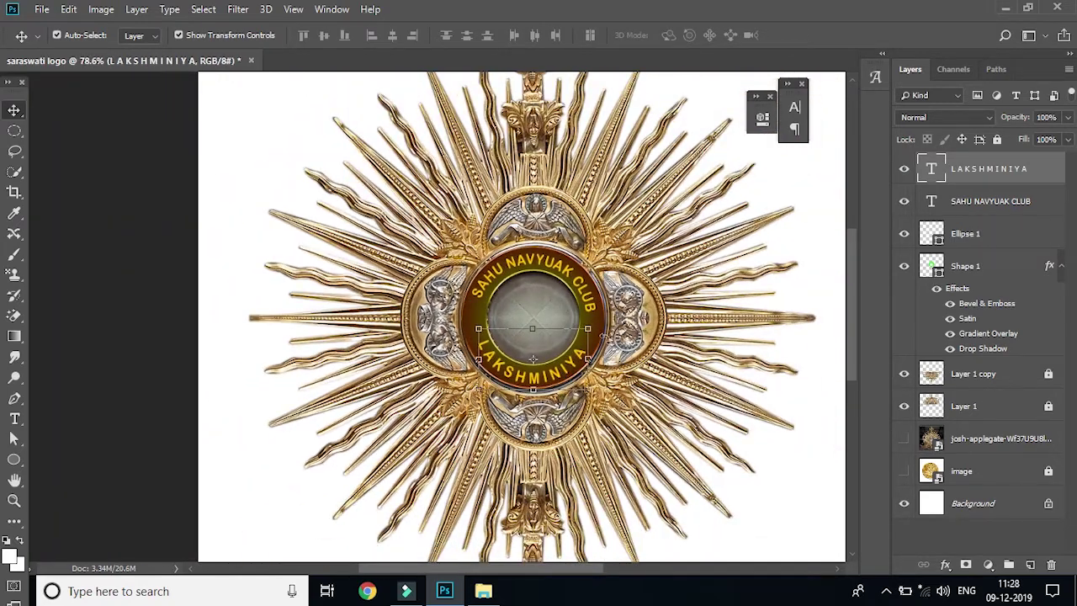
pyautogui.click(665, 392)
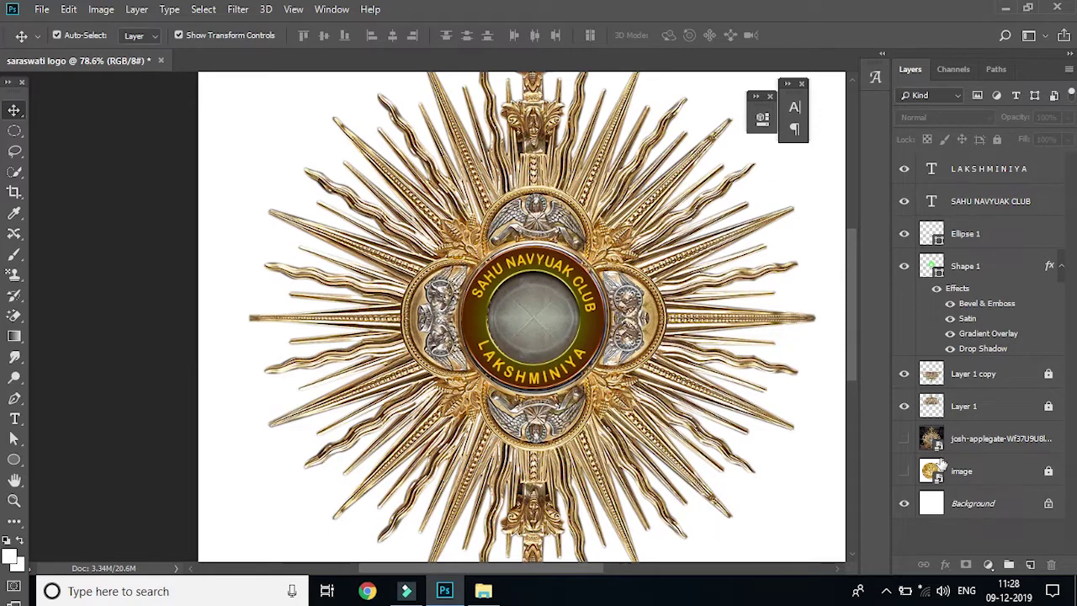
pyautogui.click(904, 471)
pyautogui.click(1049, 471)
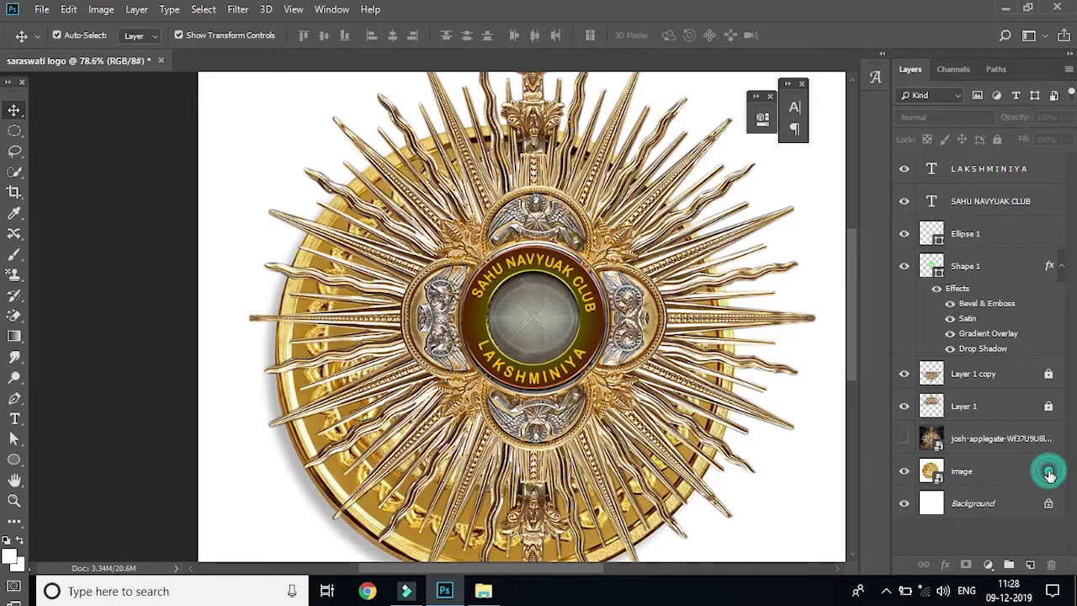
# - Move the coin image layer to the top and draw an elliptical selection around the coin
pyautogui.moveTo(937, 476); pyautogui.dragTo(943, 167)
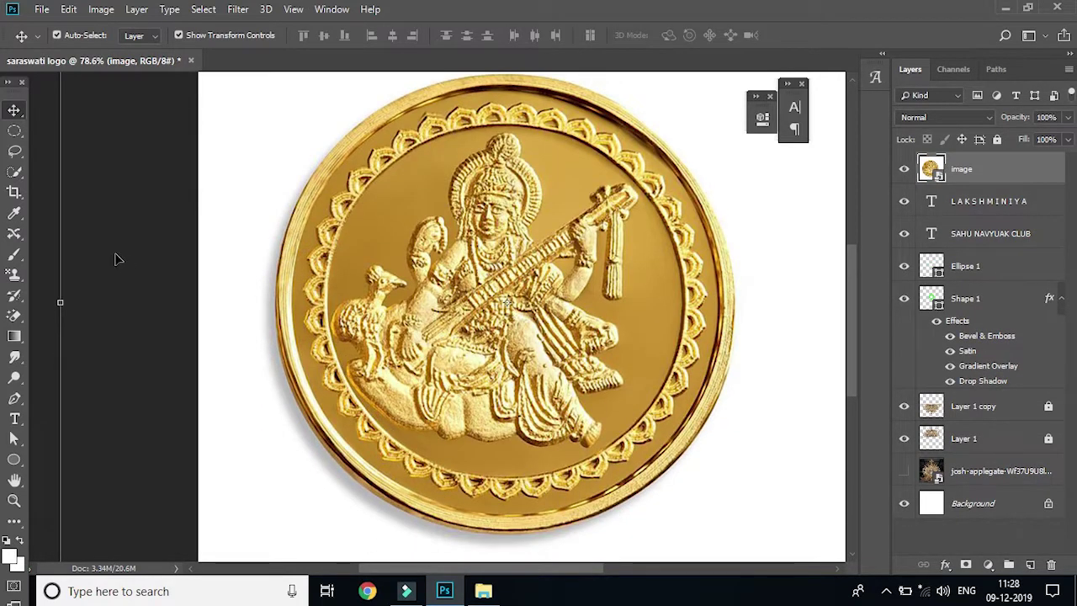
pyautogui.click(15, 131)
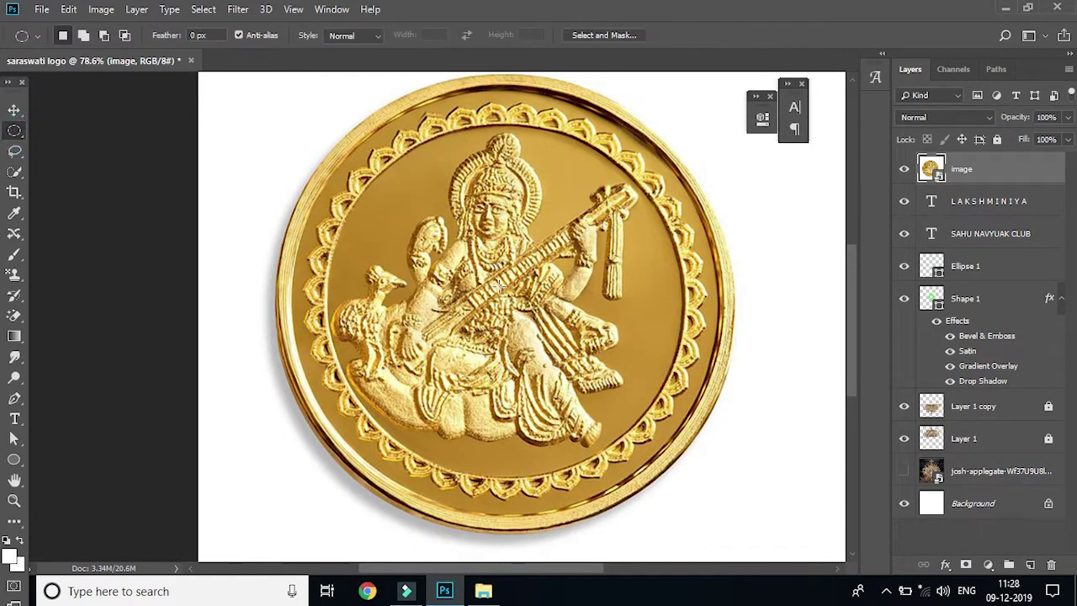
pyautogui.click(499, 286)
pyautogui.moveTo(499, 286); pyautogui.dragTo(799, 479)
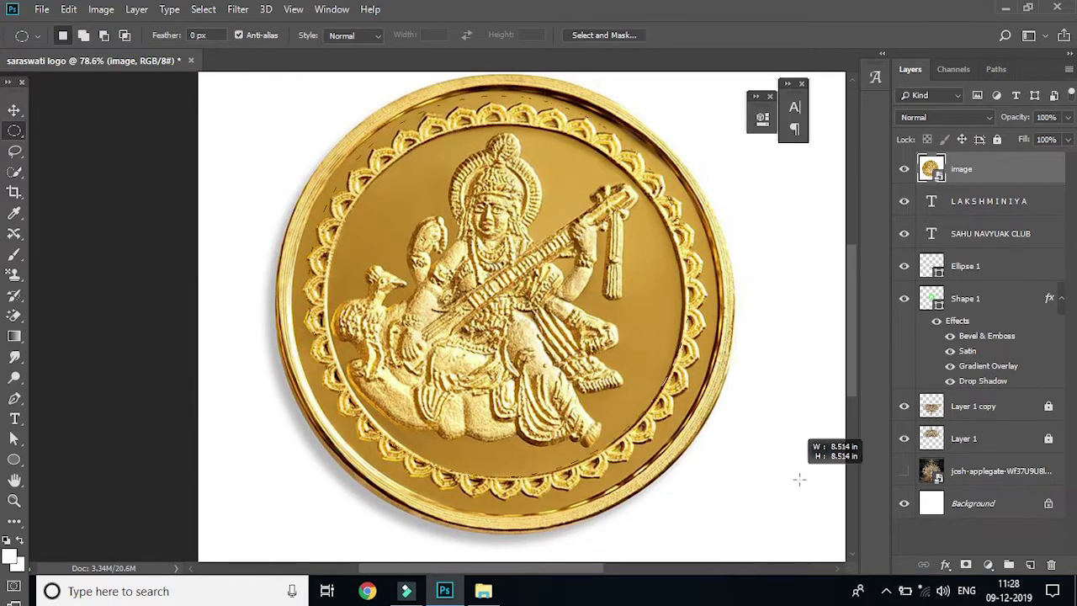
pyautogui.moveTo(799, 479); pyautogui.dragTo(833, 497)
# - Copy the circular coin onto new Layer 2 and hide the original coin image
pyautogui.scroll(-1, 236, 357)
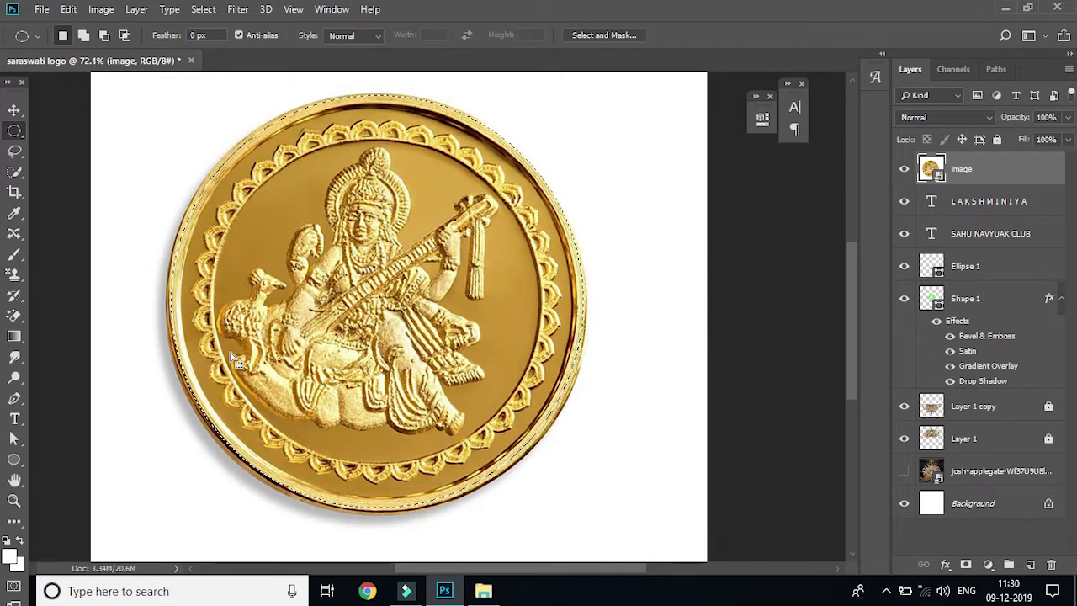
pyautogui.hotkey('ctrl', 'j')
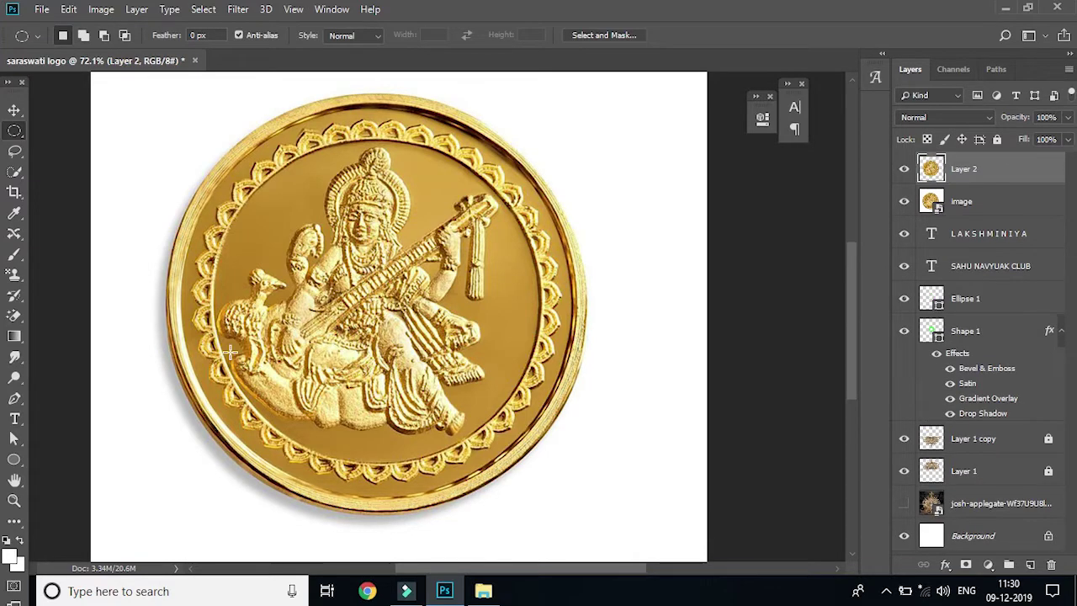
pyautogui.click(903, 202)
pyautogui.click(967, 203)
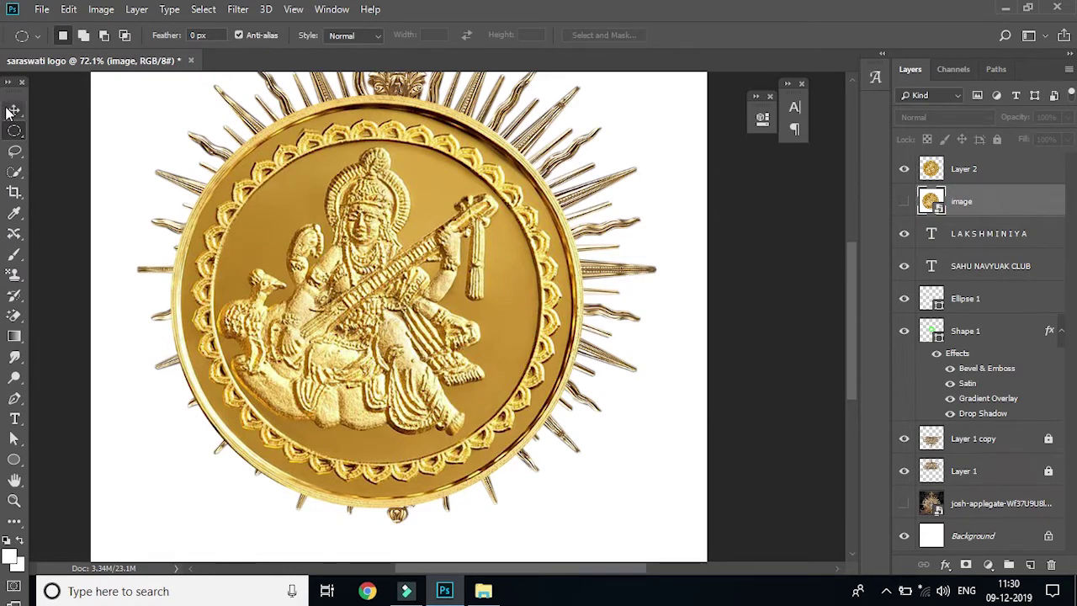
# - Free-transform the Layer 2 coin and scale it down toward the centre ring
pyautogui.click(14, 110)
pyautogui.click(392, 312)
pyautogui.scroll(-3, 407, 316)
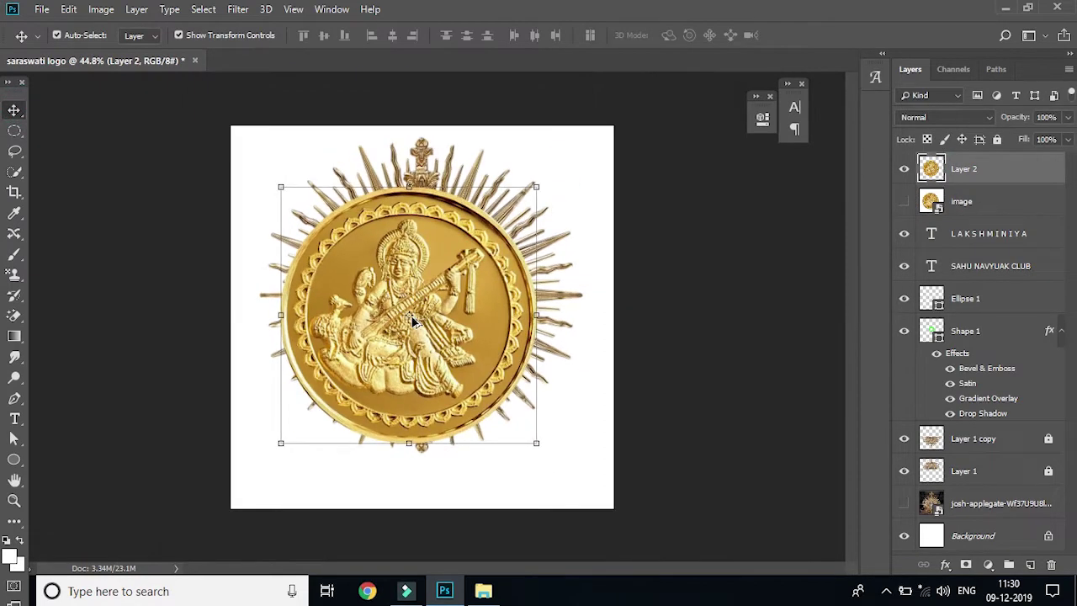
pyautogui.rightClick(965, 171)
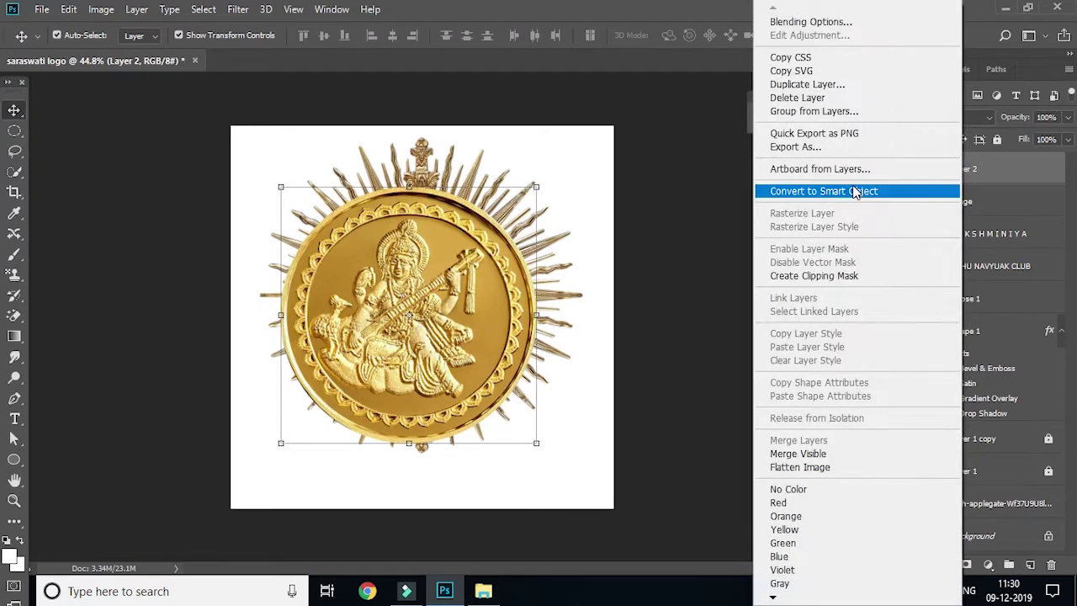
pyautogui.click(537, 452)
pyautogui.moveTo(536, 442); pyautogui.dragTo(396, 301)
pyautogui.moveTo(350, 255); pyautogui.dragTo(433, 311)
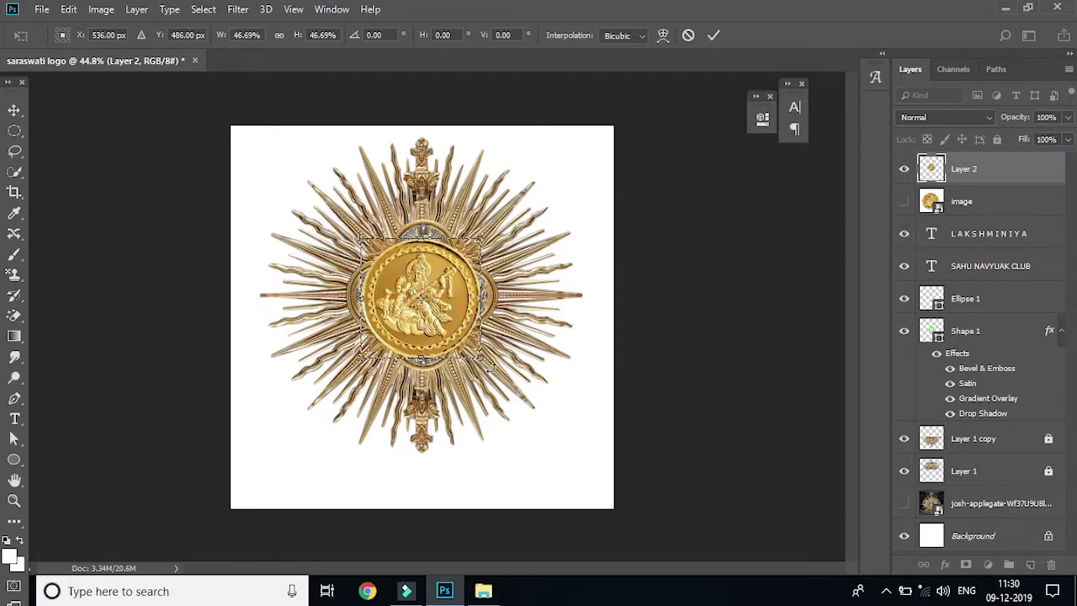
pyautogui.moveTo(481, 360); pyautogui.dragTo(429, 306)
# - Move the coin up to uncover LAKSHMINIYA, shrink it slightly and centre it in the ring
pyautogui.scroll(2, 388, 372)
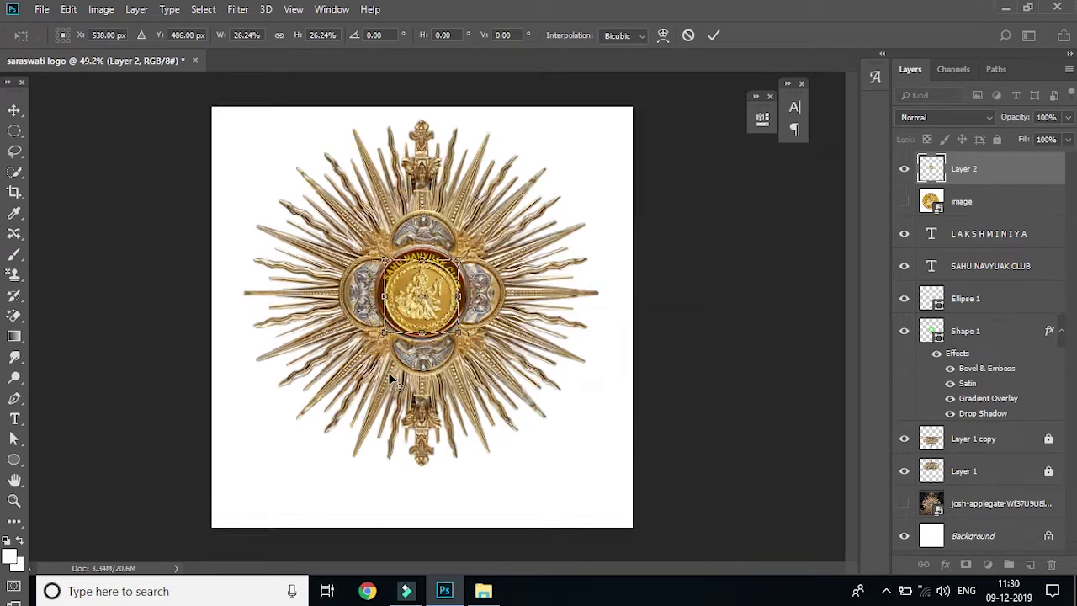
pyautogui.scroll(3, 398, 375)
pyautogui.scroll(1, 397, 375)
pyautogui.scroll(2, 399, 378)
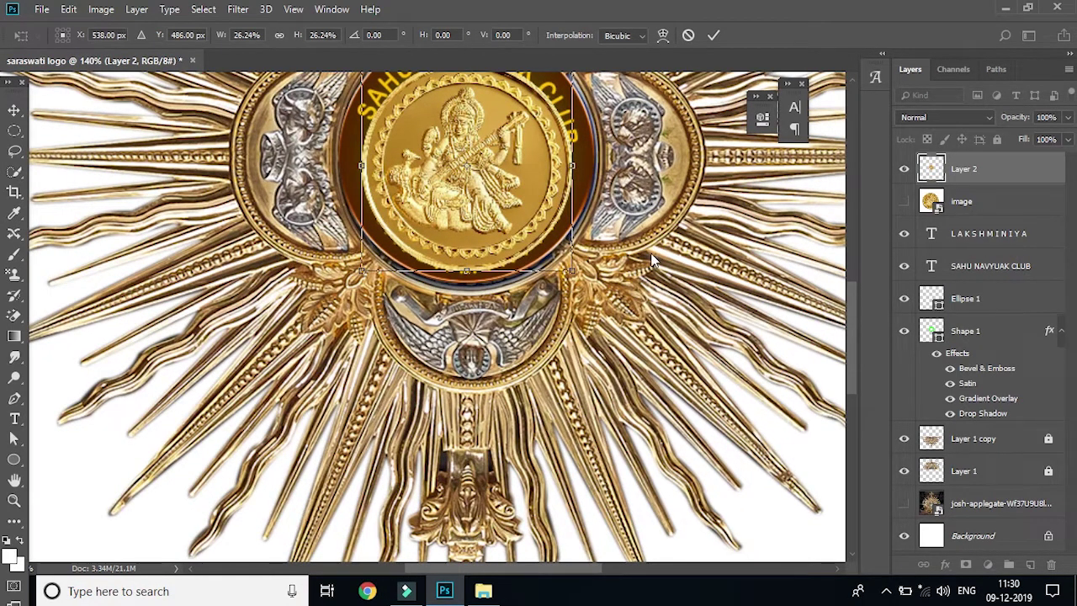
pyautogui.hotkey('alt', 'space')
pyautogui.moveTo(519, 225); pyautogui.dragTo(511, 196)
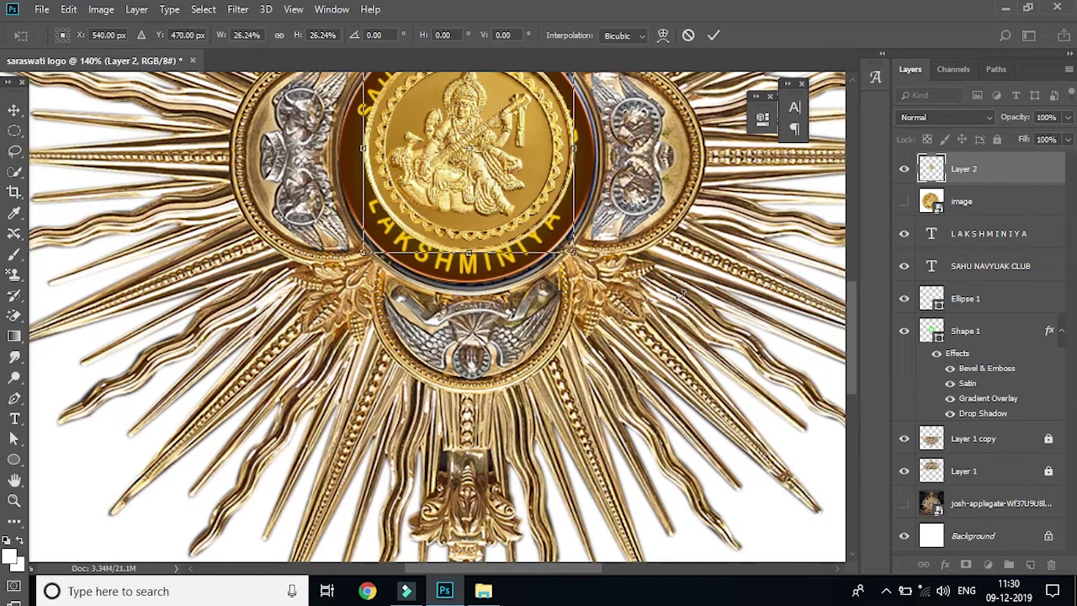
pyautogui.scroll(5, 848, 342)
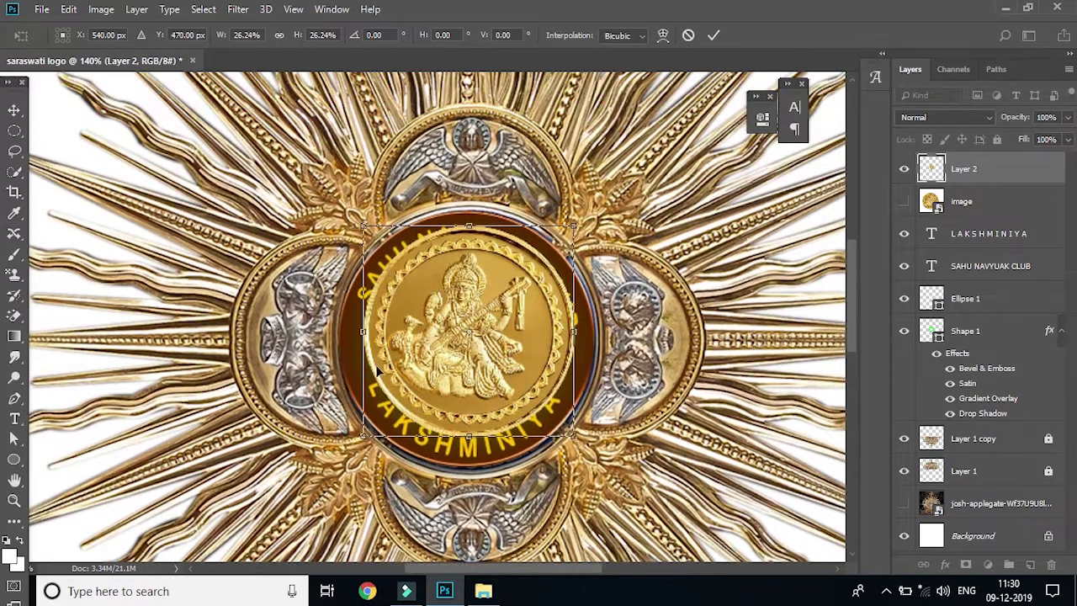
pyautogui.moveTo(571, 438); pyautogui.dragTo(552, 416)
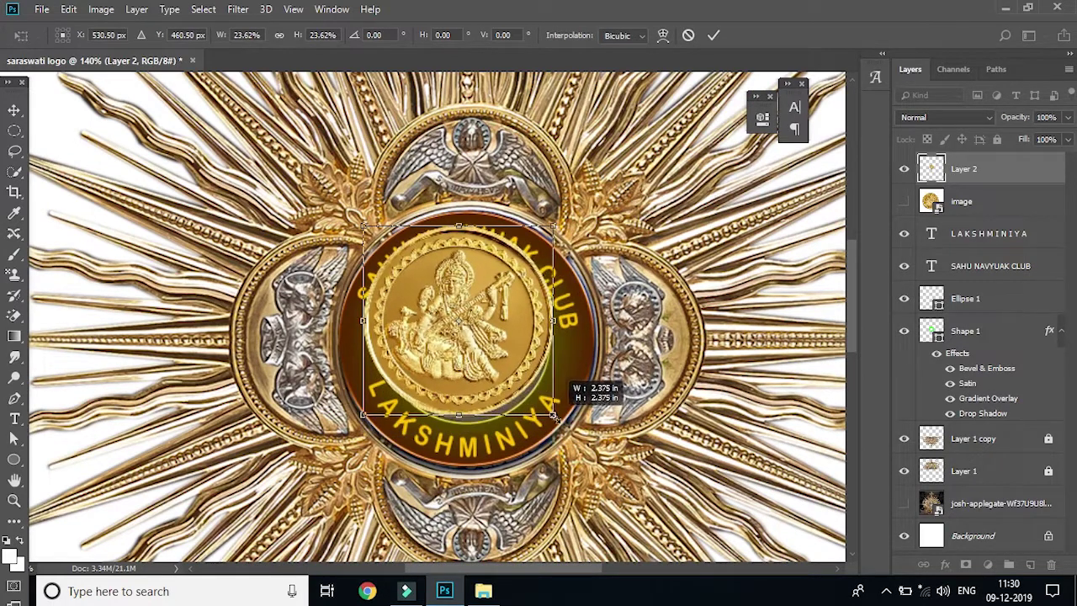
pyautogui.moveTo(460, 332)
pyautogui.mouseDown()
pyautogui.moveTo(473, 360)
pyautogui.moveTo(468, 347)
pyautogui.mouseUp()
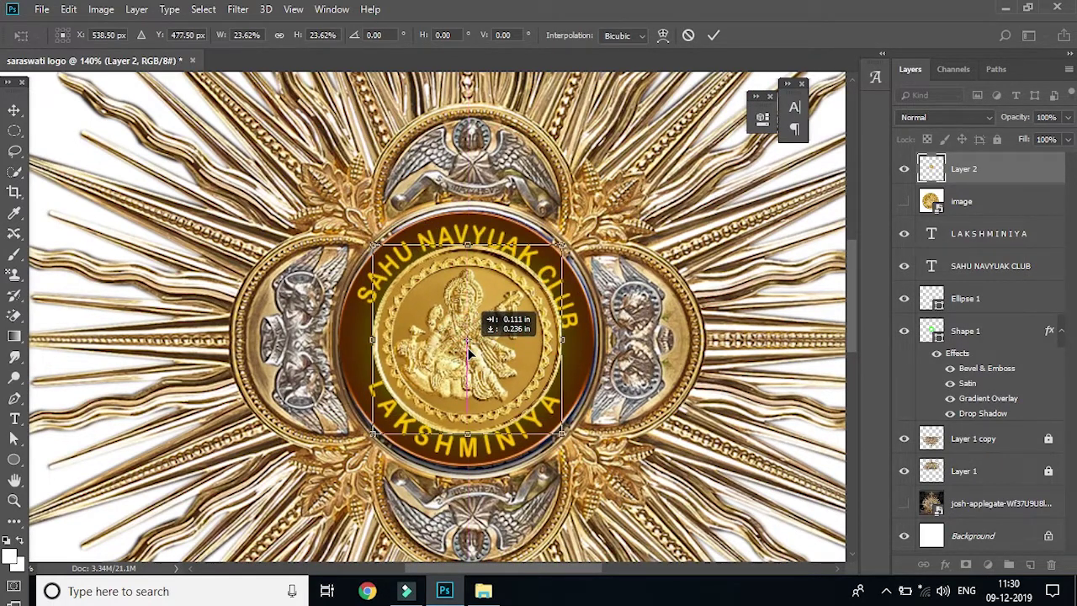
# - Shrink the coin to 23.07%, nudge it into place and commit the transform
pyautogui.moveTo(564, 437); pyautogui.dragTo(556, 429)
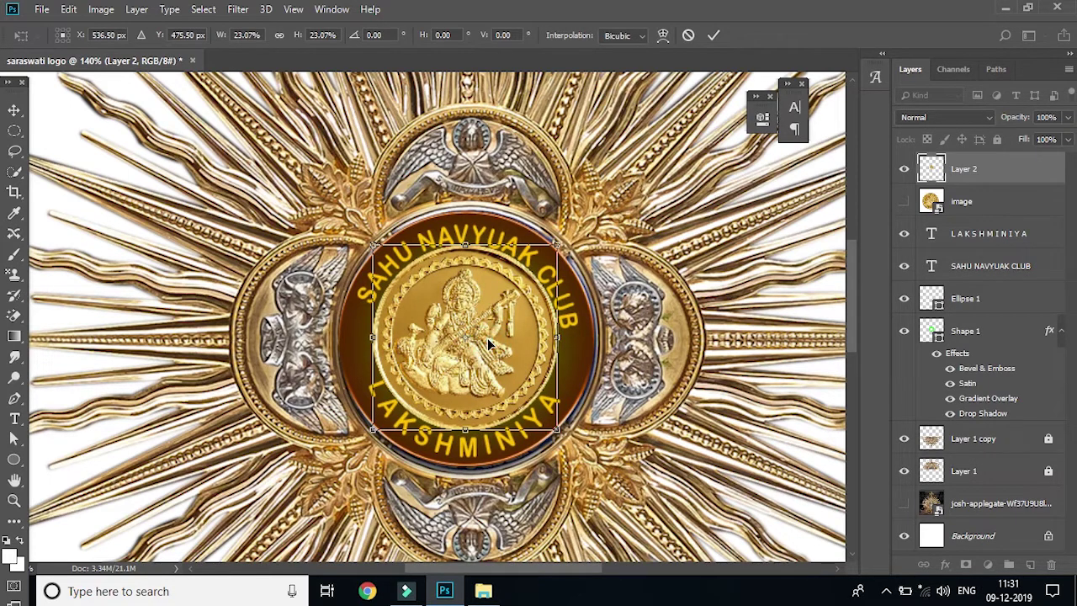
pyautogui.press('Down')
pyautogui.press('Down')
pyautogui.press('Left')
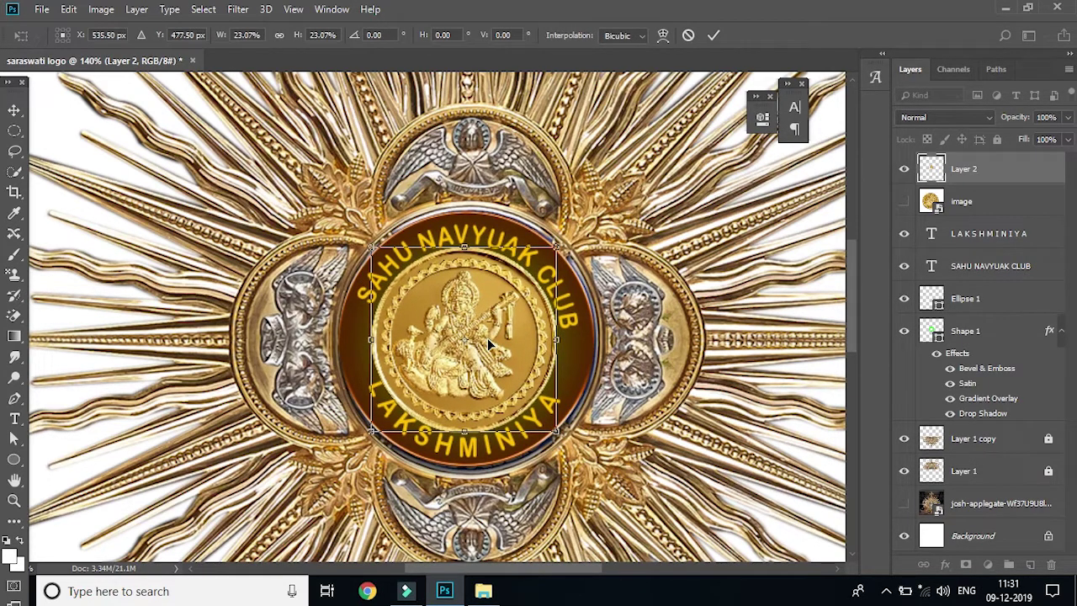
pyautogui.click(470, 339)
pyautogui.doubleClick(471, 339)
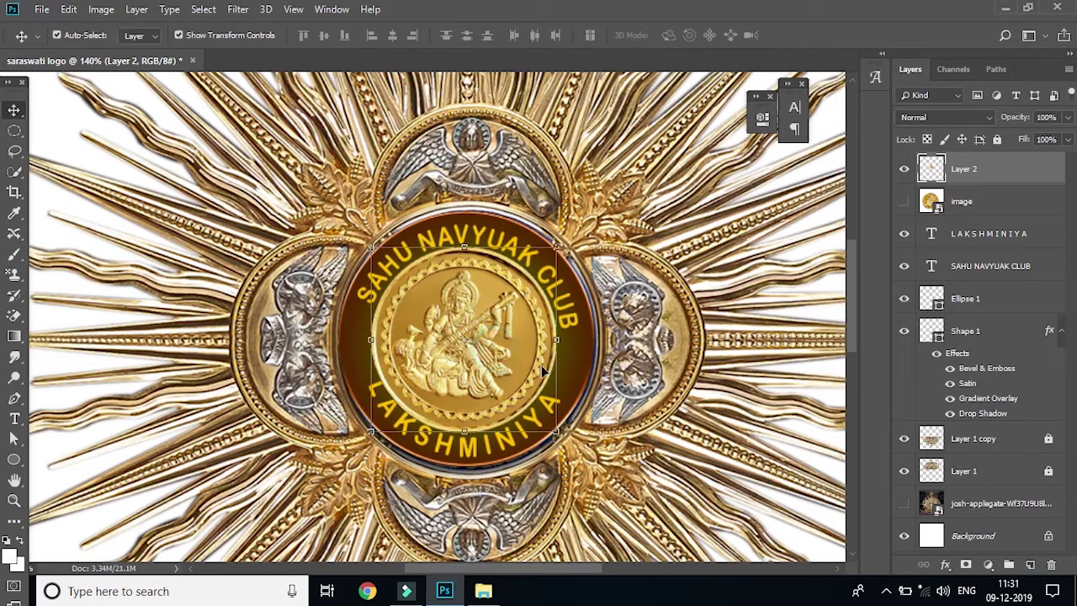
pyautogui.click(690, 368)
pyautogui.scroll(-1, 569, 412)
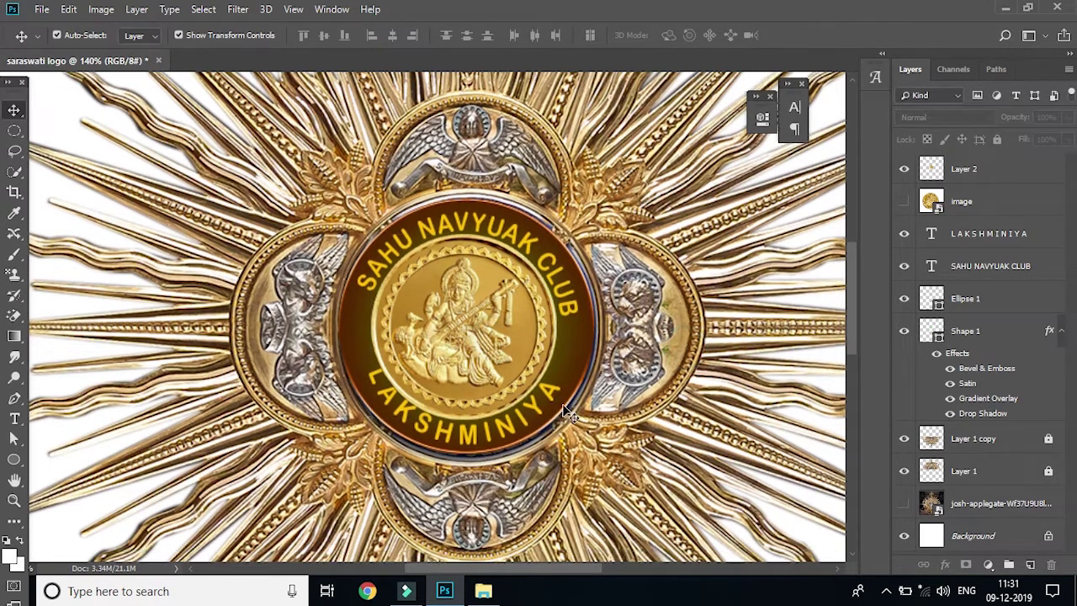
# - Hide the white Background layer so the emblem sits on transparency
pyautogui.scroll(-2, 517, 345)
pyautogui.scroll(-1, 517, 345)
pyautogui.scroll(-1, 518, 345)
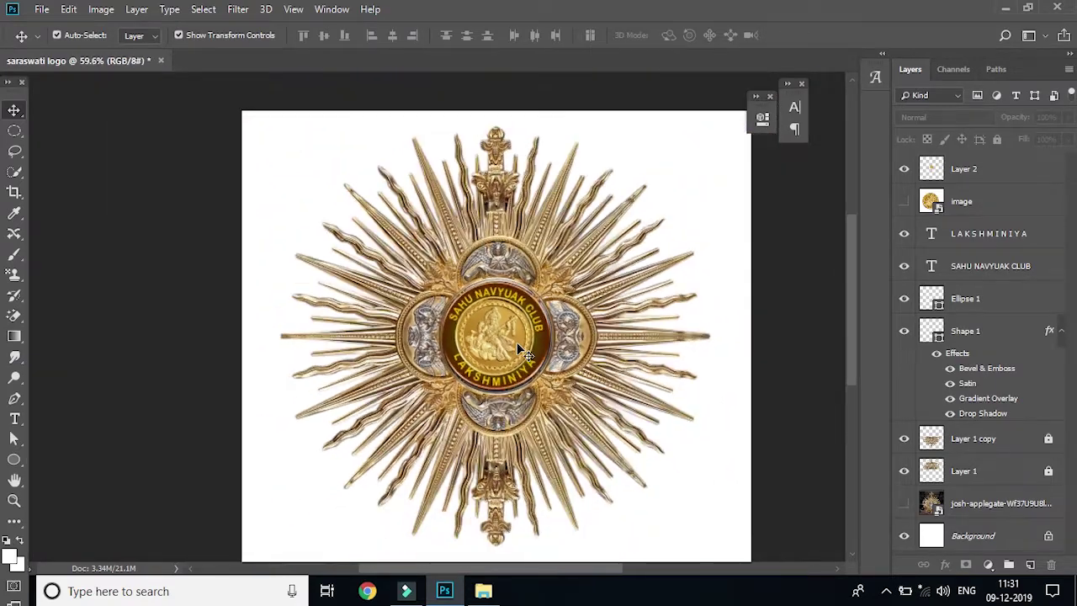
pyautogui.click(905, 536)
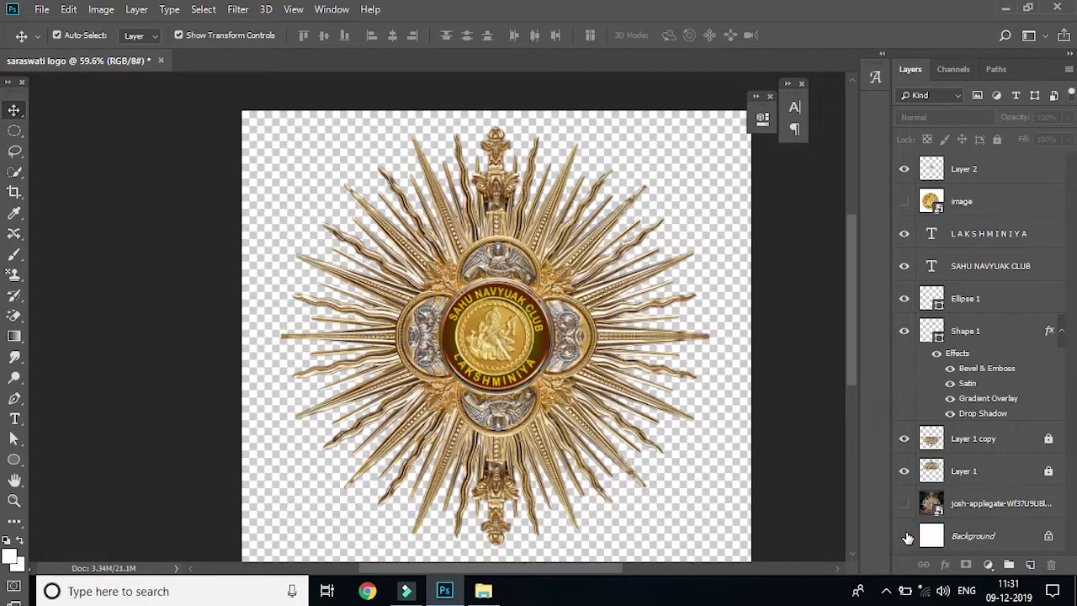
pyautogui.scroll(2, 661, 430)
pyautogui.scroll(1, 656, 423)
pyautogui.scroll(2, 523, 313)
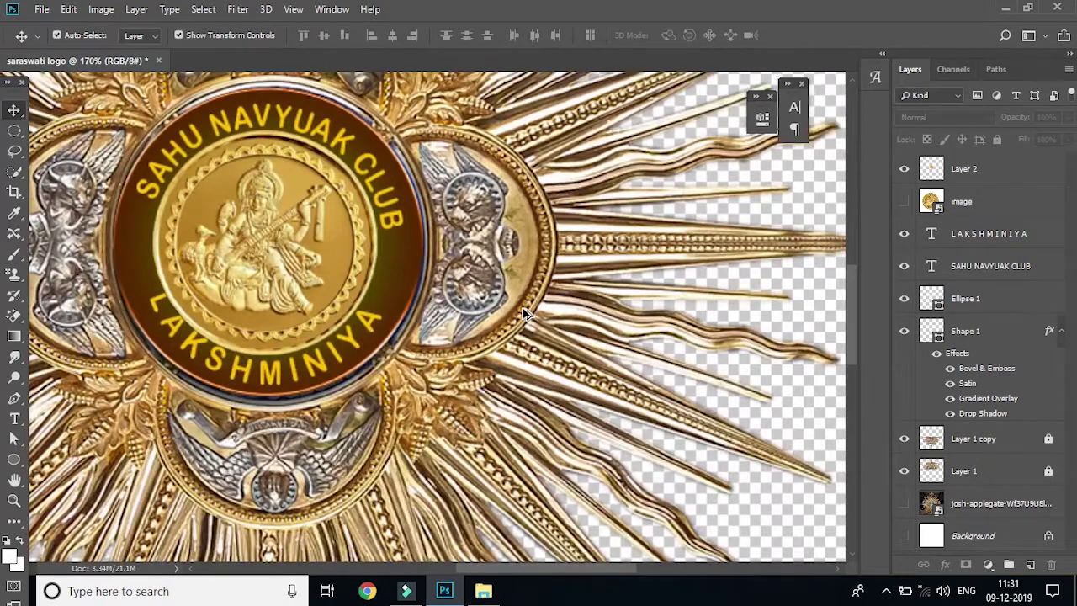
pyautogui.scroll(-2, 521, 313)
pyautogui.scroll(-1, 521, 313)
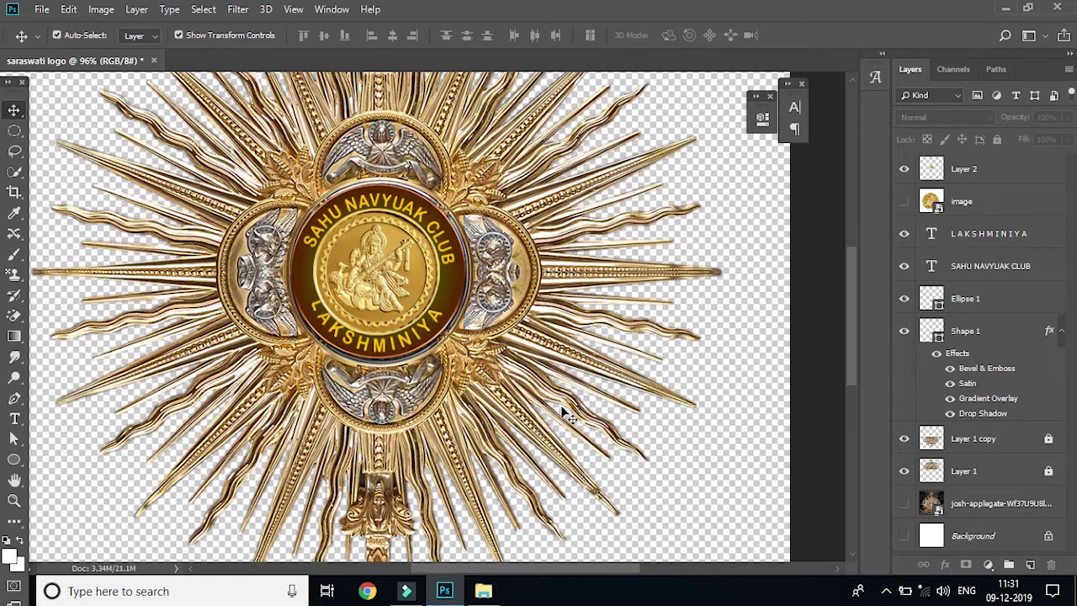
# - Convert Shape 1 and shift its hue with Hue/Saturation from brown to dark olive
pyautogui.click(449, 299)
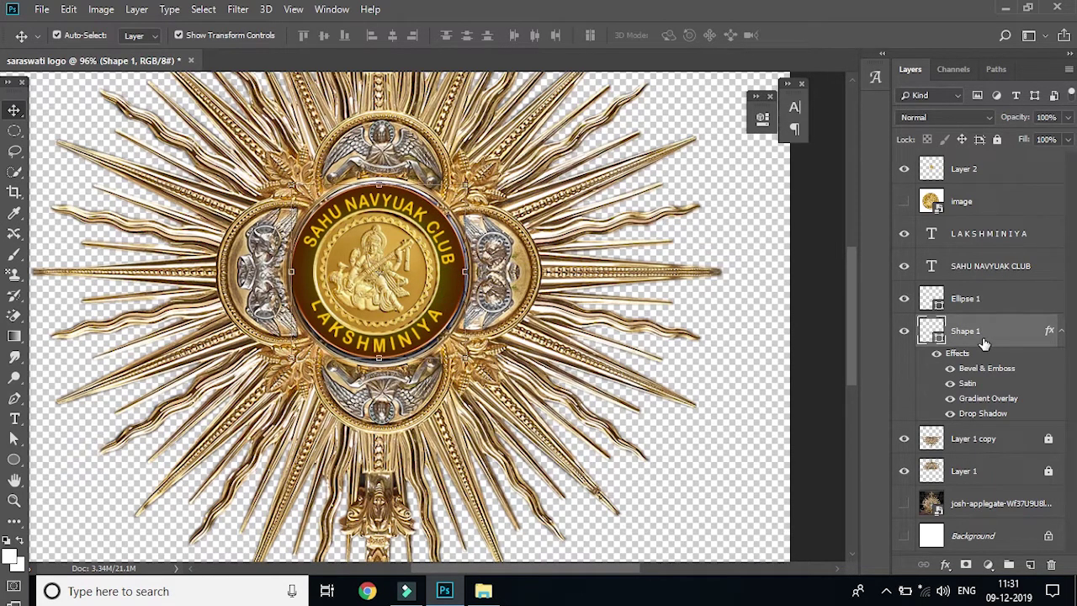
pyautogui.rightClick(982, 337)
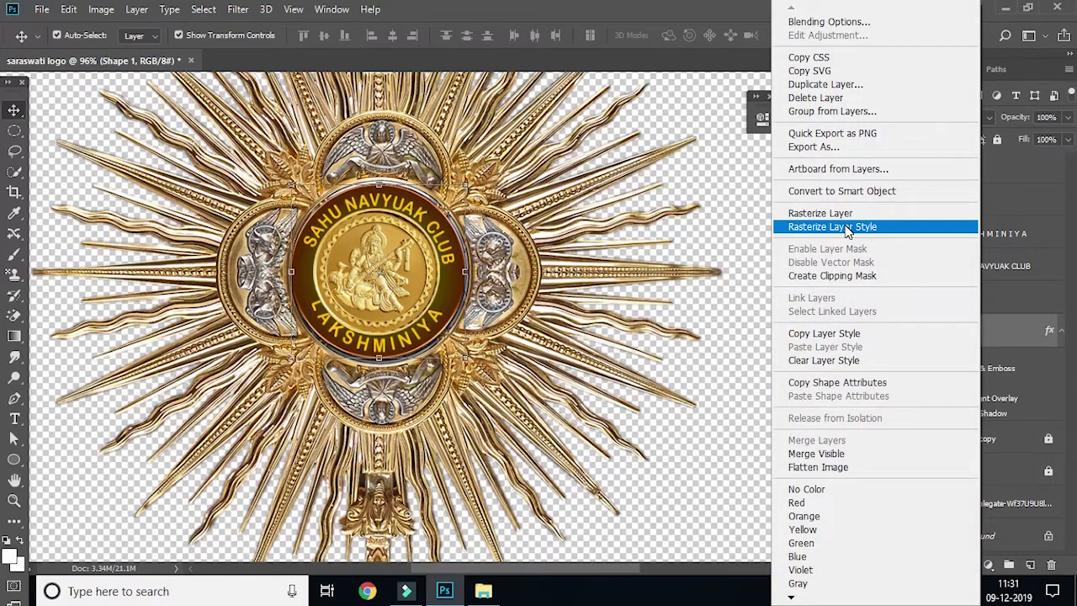
pyautogui.click(838, 192)
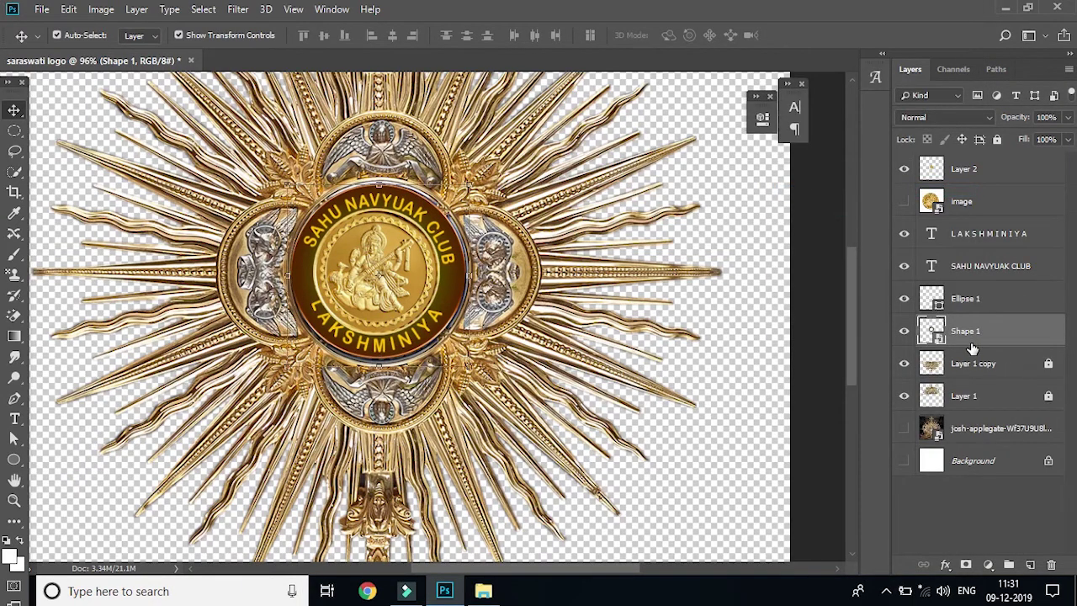
pyautogui.hotkey('ctrl', 'u')
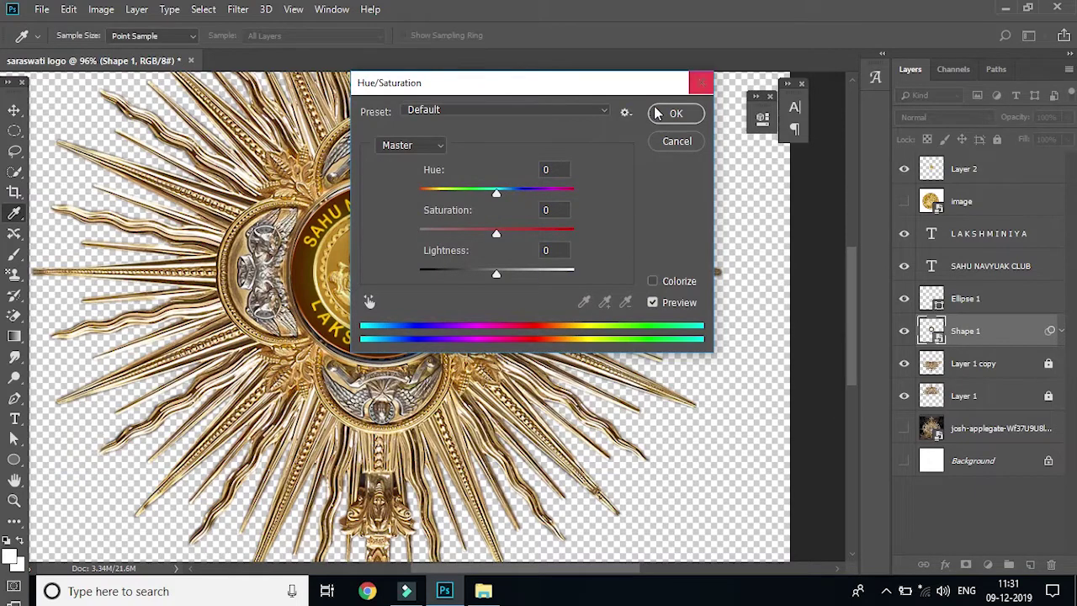
pyautogui.moveTo(566, 90); pyautogui.dragTo(897, 114)
pyautogui.moveTo(829, 217)
pyautogui.mouseDown()
pyautogui.moveTo(731, 224)
pyautogui.moveTo(895, 224)
pyautogui.mouseUp()
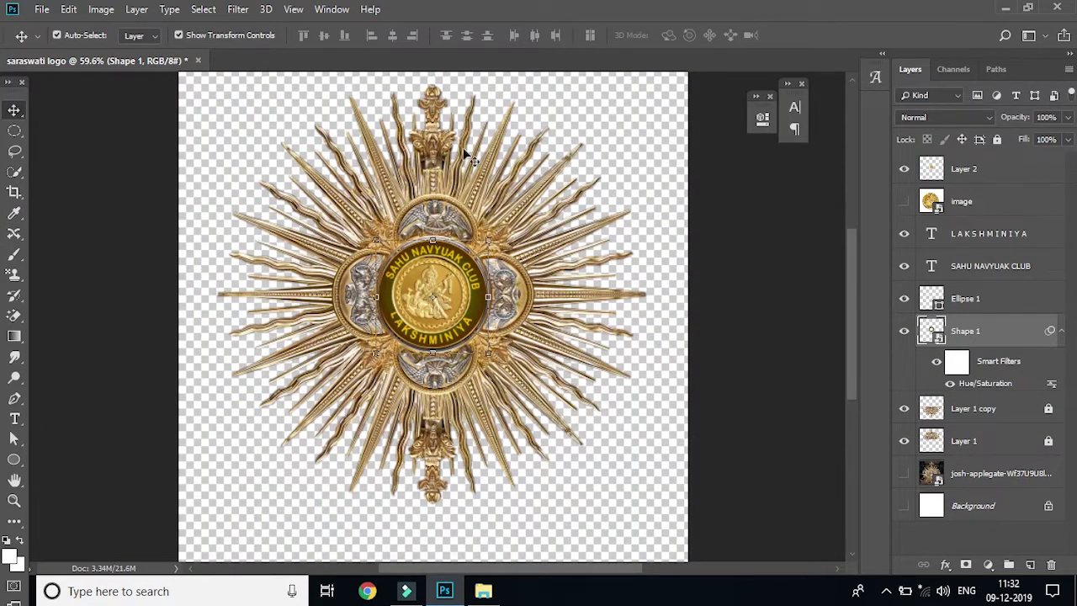
pyautogui.click(41, 9)
pyautogui.moveTo(58, 224)
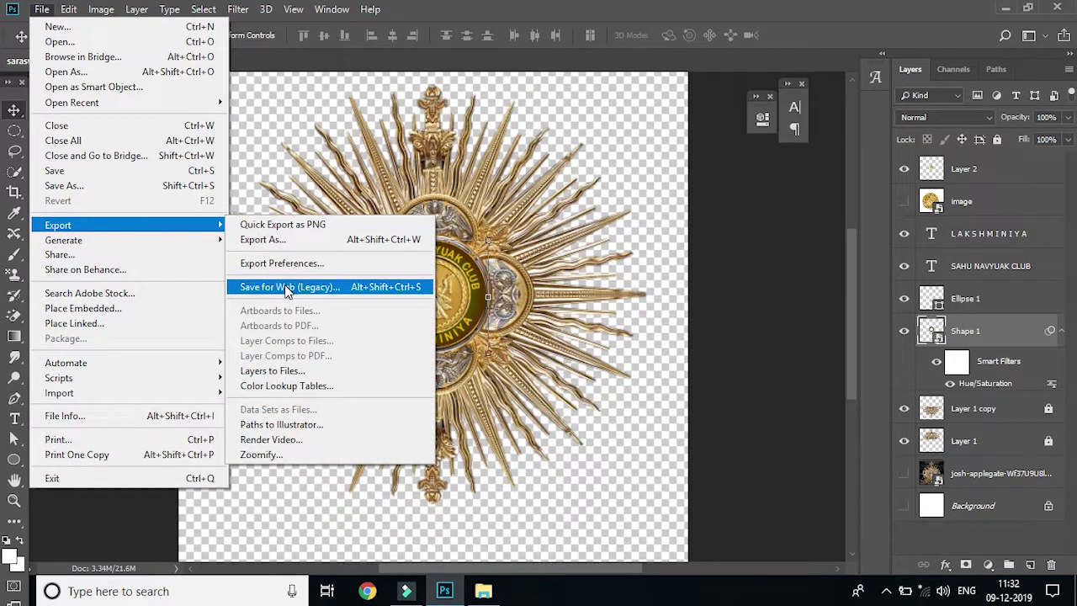
# - In Save for Web (Legacy), set the export preset to PNG-24
pyautogui.click(286, 290)
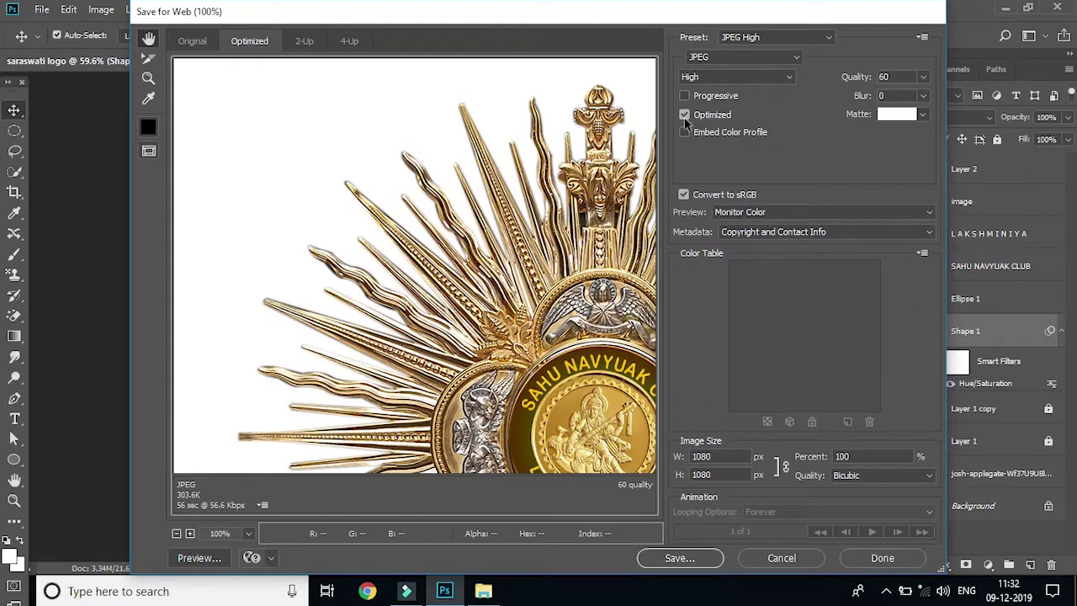
pyautogui.moveTo(489, 328); pyautogui.dragTo(534, 341)
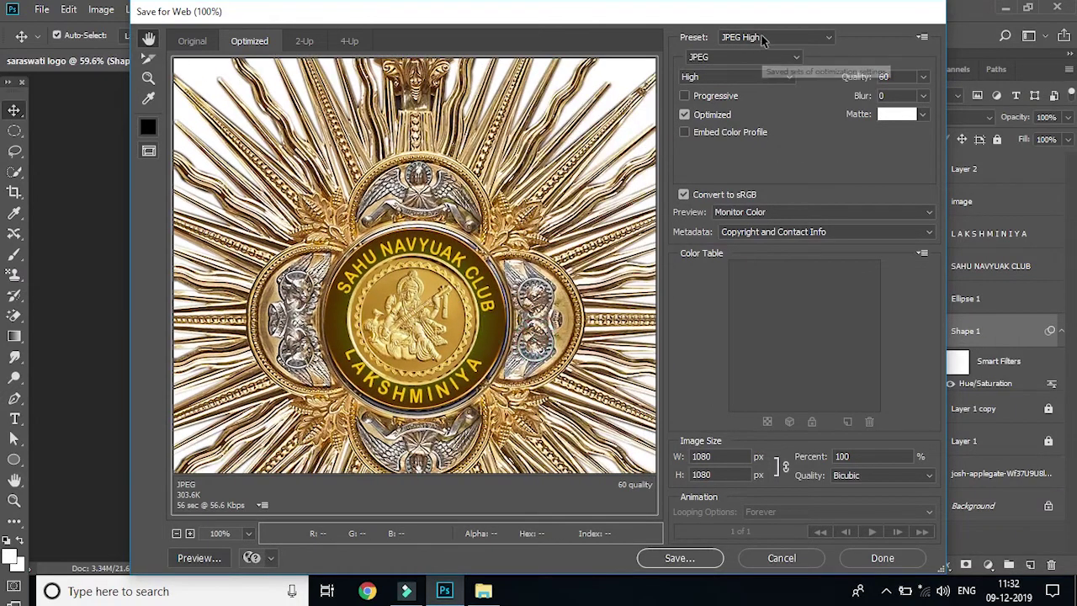
pyautogui.click(762, 39)
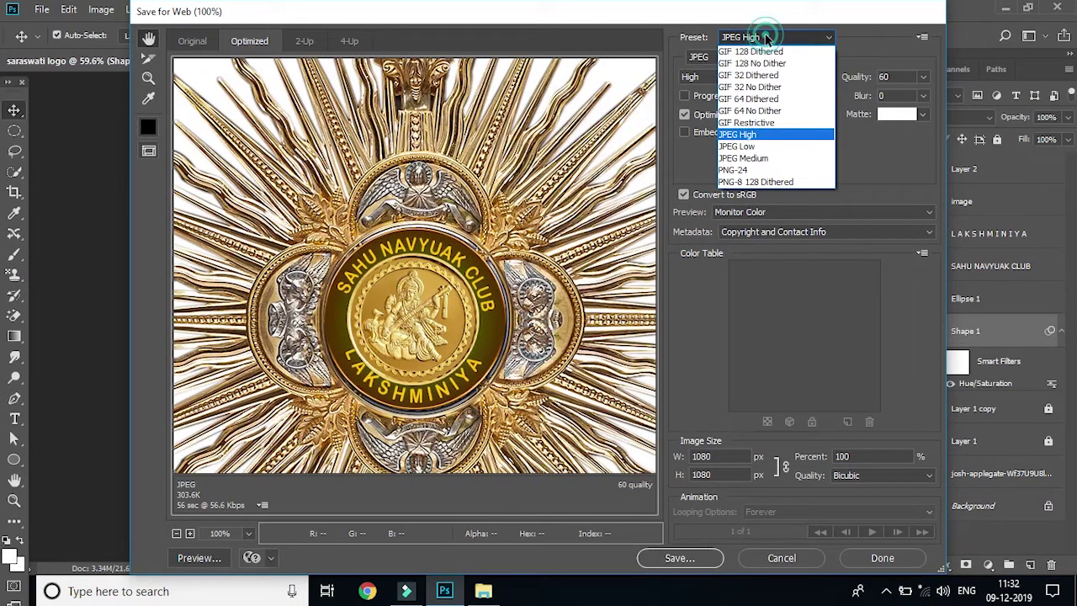
pyautogui.click(759, 172)
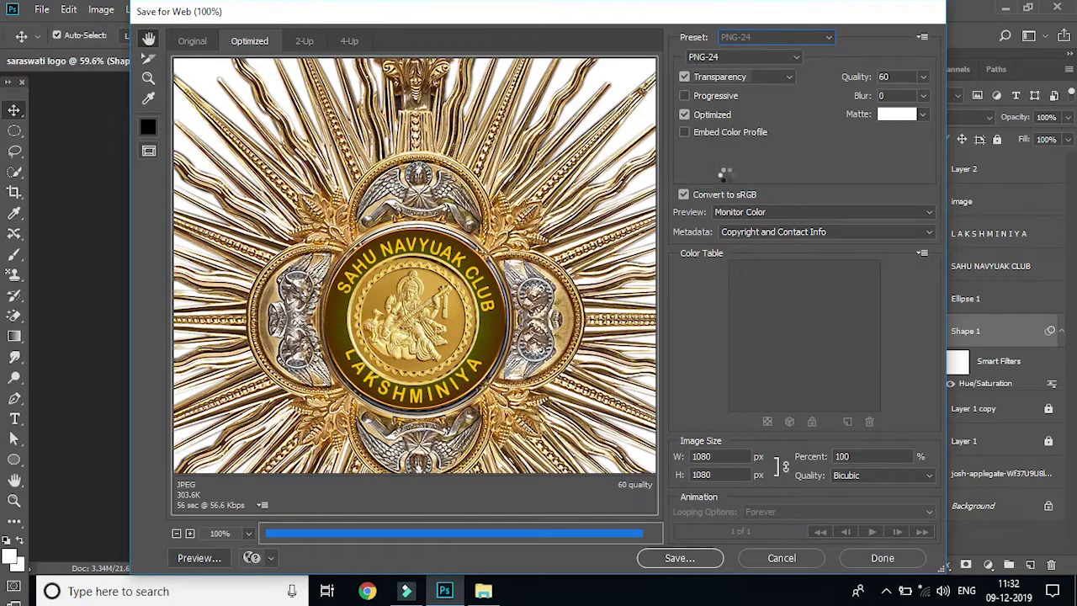
# - Save the PNG as saraswati-logo on the Desktop and close the export window
pyautogui.click(678, 563)
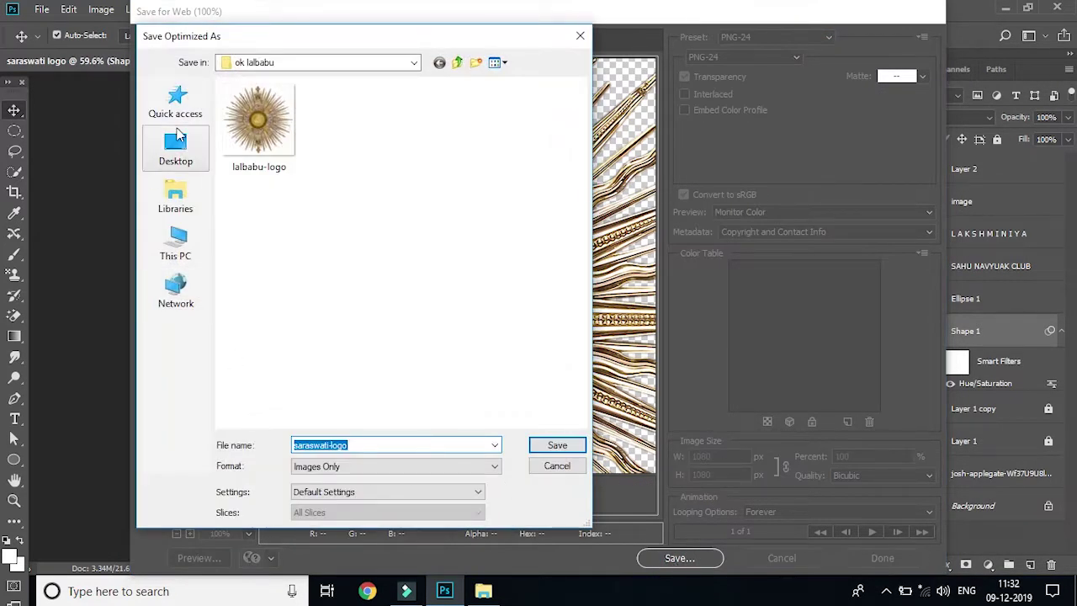
pyautogui.click(175, 150)
pyautogui.click(557, 445)
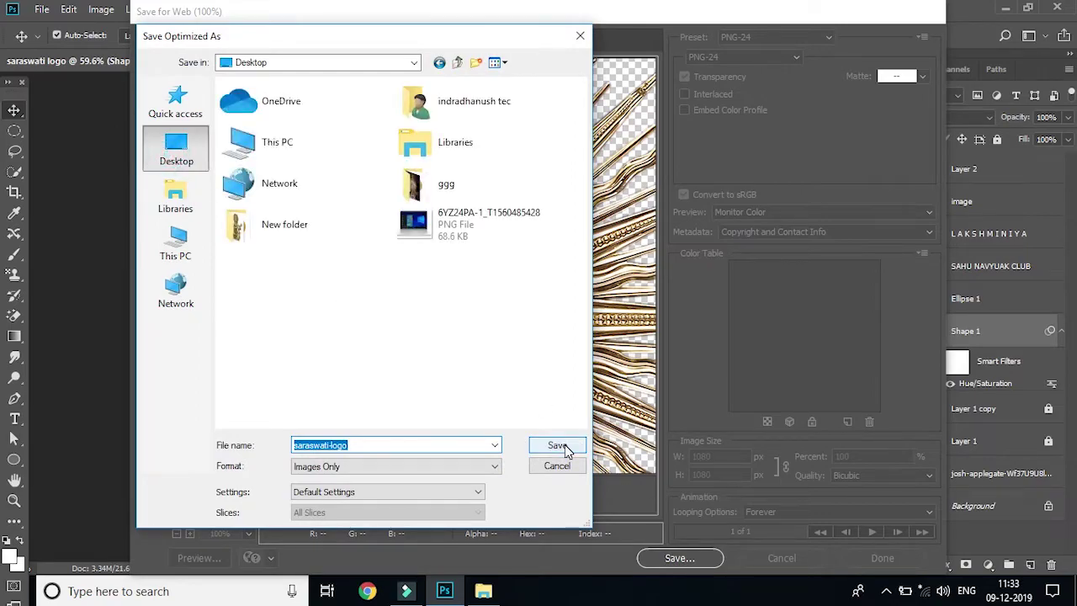
pyautogui.click(882, 558)
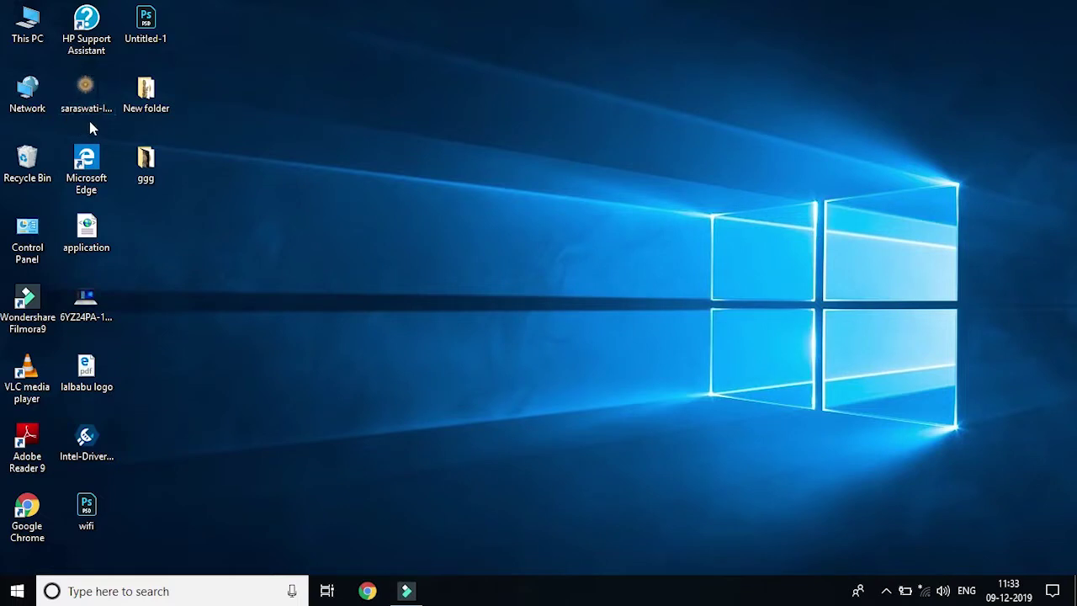
# - Open saraswati-logo.png from the desktop in Photos and zoom in on the emblem
pyautogui.doubleClick(95, 102)
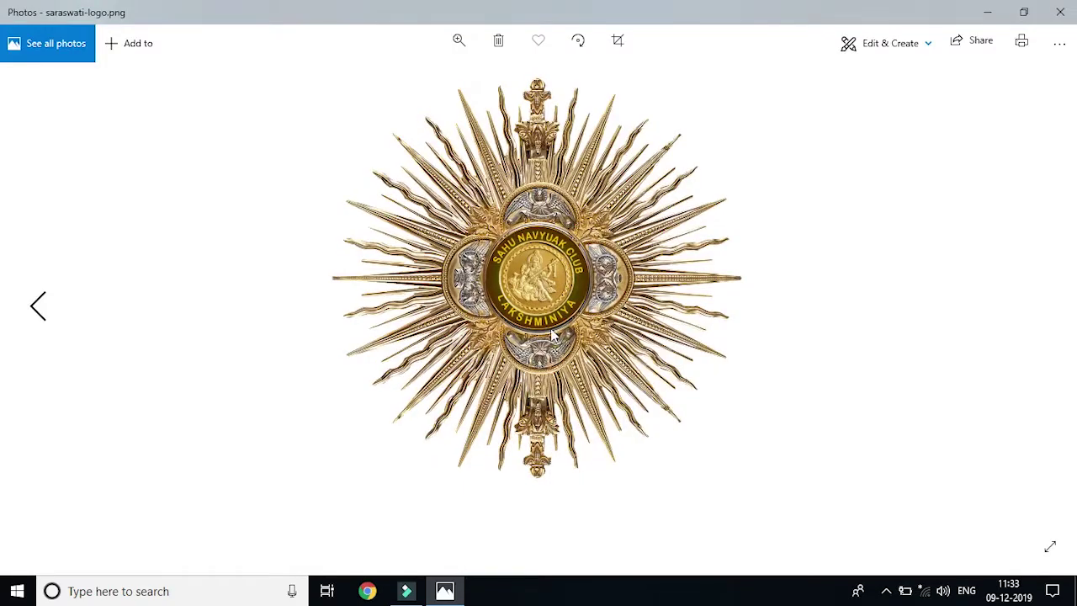
pyautogui.scroll(3, 558, 339)
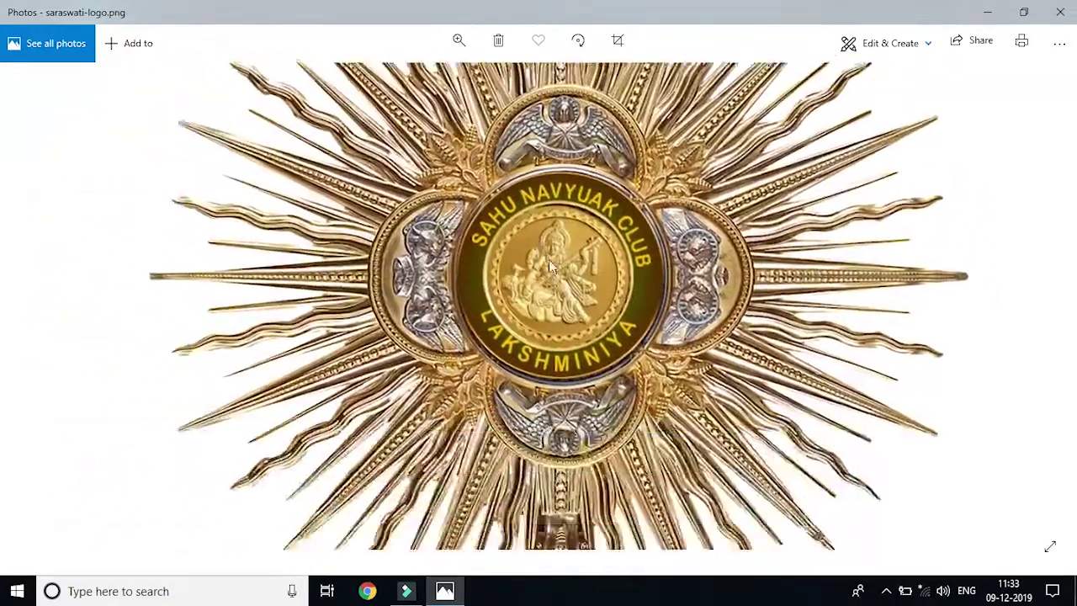